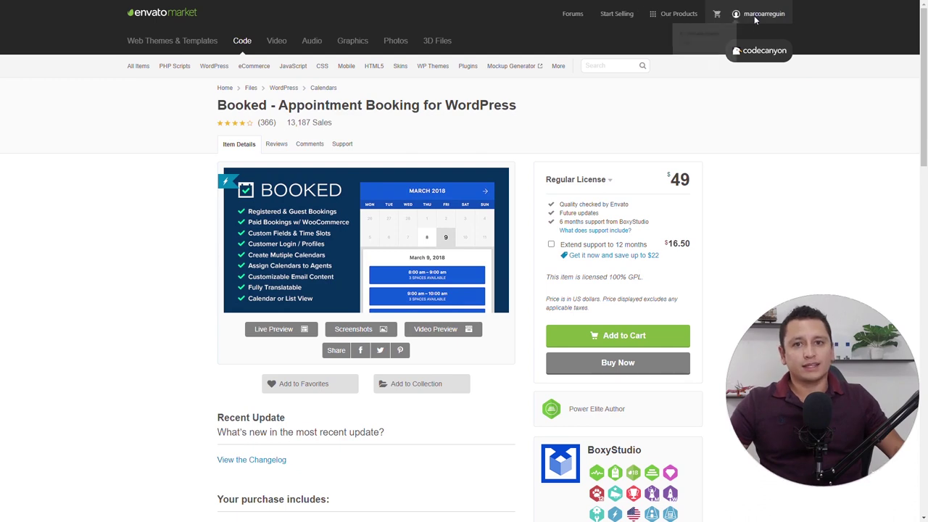
Download the purchased Booked plugin from the CodeCanyon account's Downloads list
{"action": "mouse_move", "coordinate": [757, 14]}
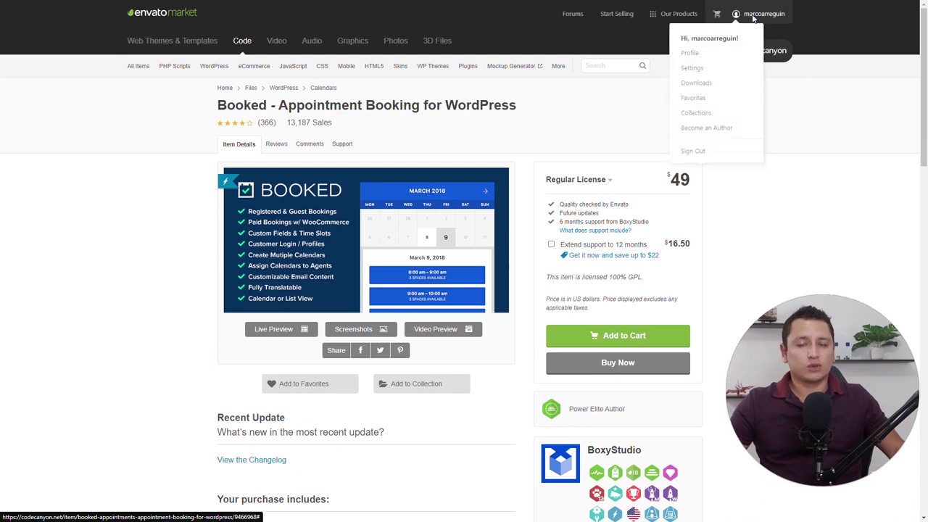
{"action": "left_click", "coordinate": [705, 89]}
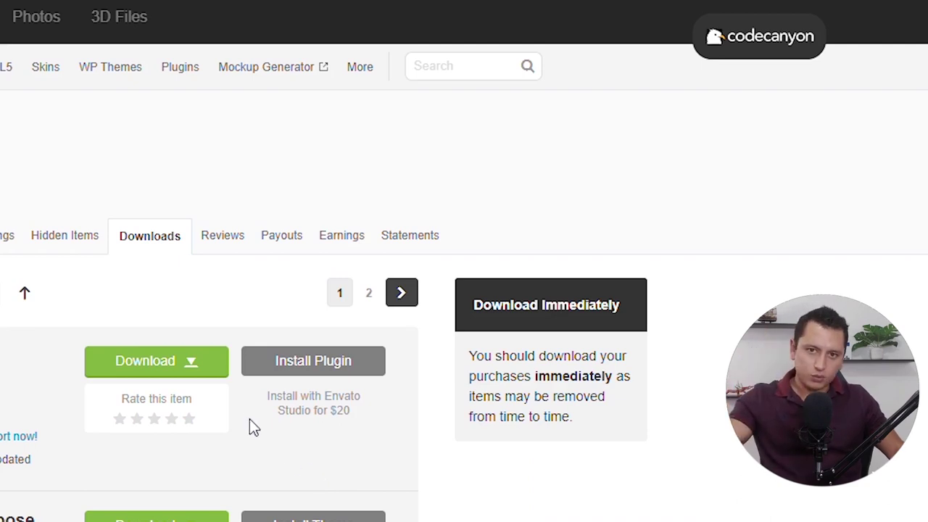
{"action": "left_click", "coordinate": [194, 368]}
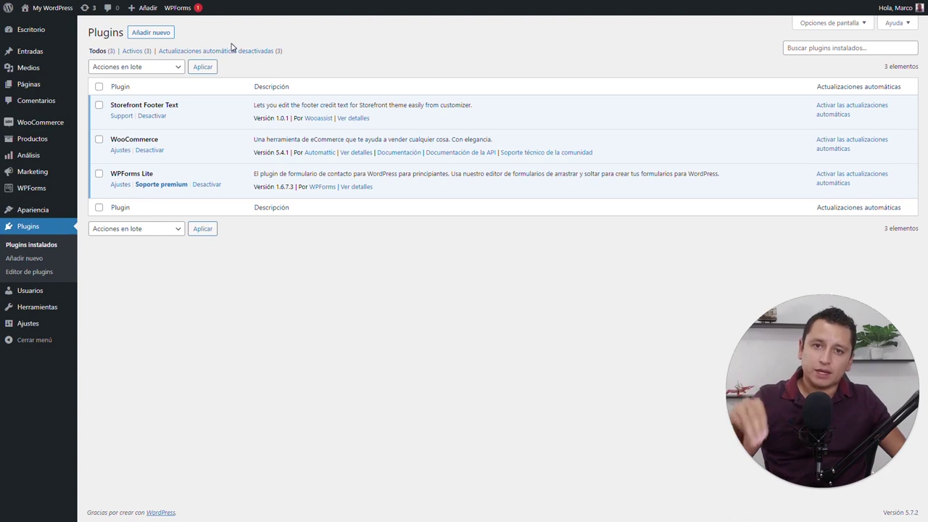
Upload booked_v2.3.5.zip as a new plugin, install it and activate Booked
{"action": "left_click", "coordinate": [160, 36]}
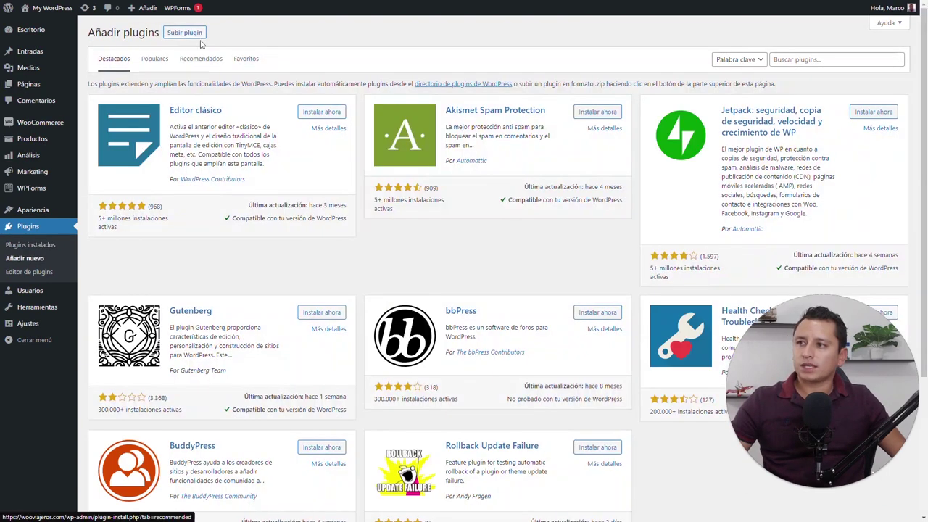
{"action": "left_click", "coordinate": [199, 35]}
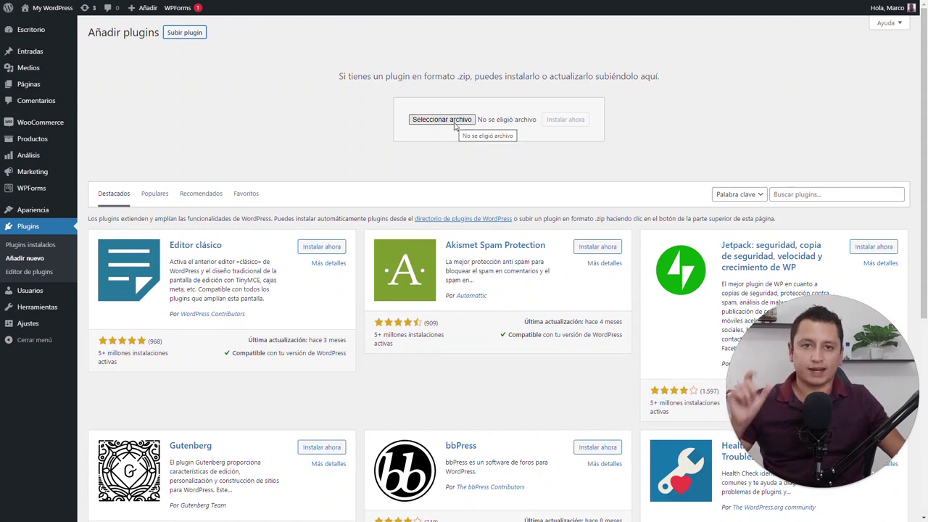
{"action": "left_click", "coordinate": [455, 127]}
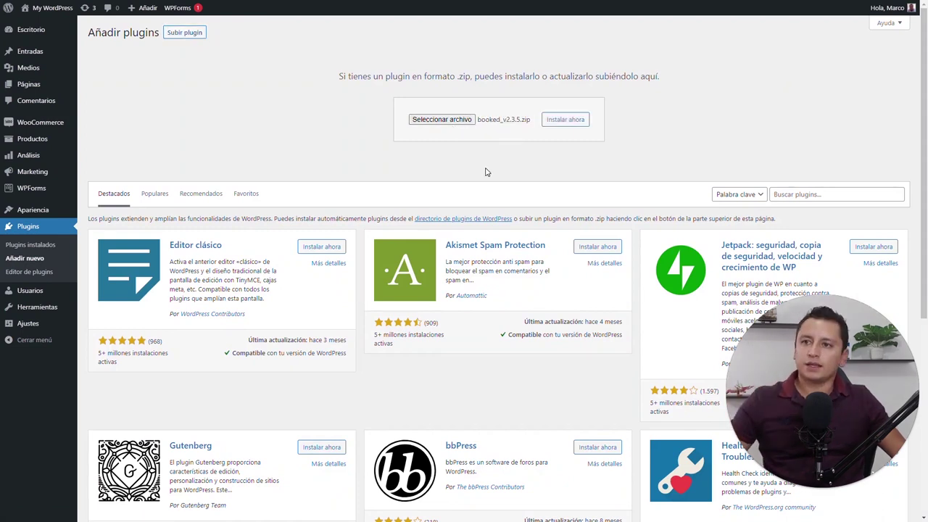
{"action": "left_click", "coordinate": [564, 127]}
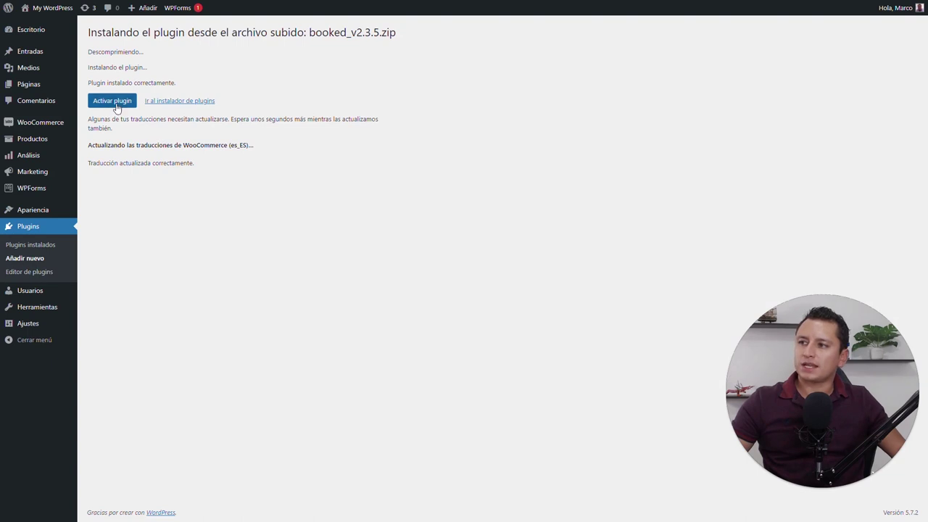
{"action": "left_click", "coordinate": [116, 105]}
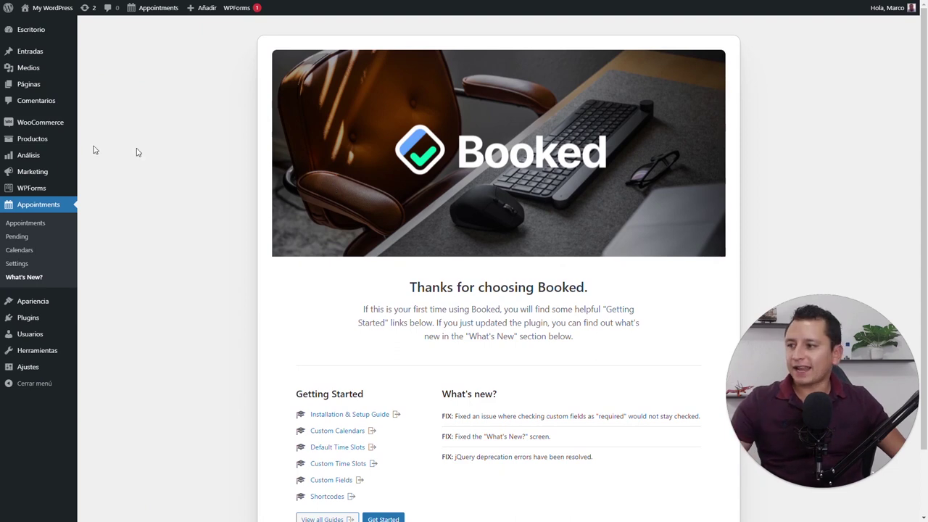
{"action": "left_click", "coordinate": [25, 229]}
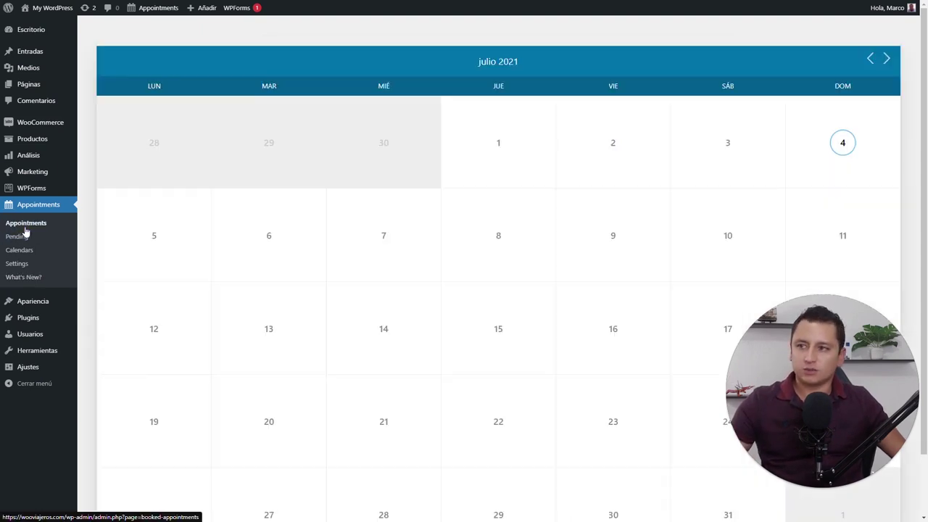
{"action": "left_click", "coordinate": [24, 241]}
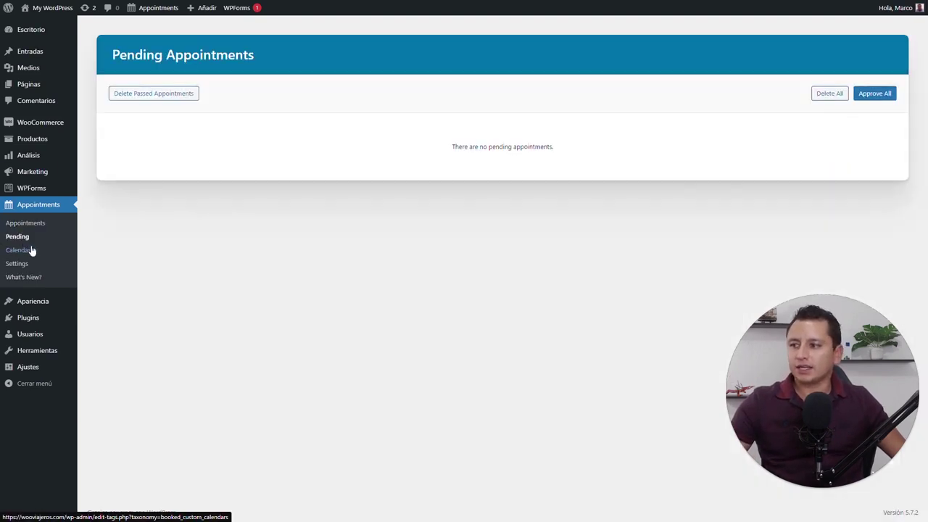
{"action": "left_click", "coordinate": [27, 263]}
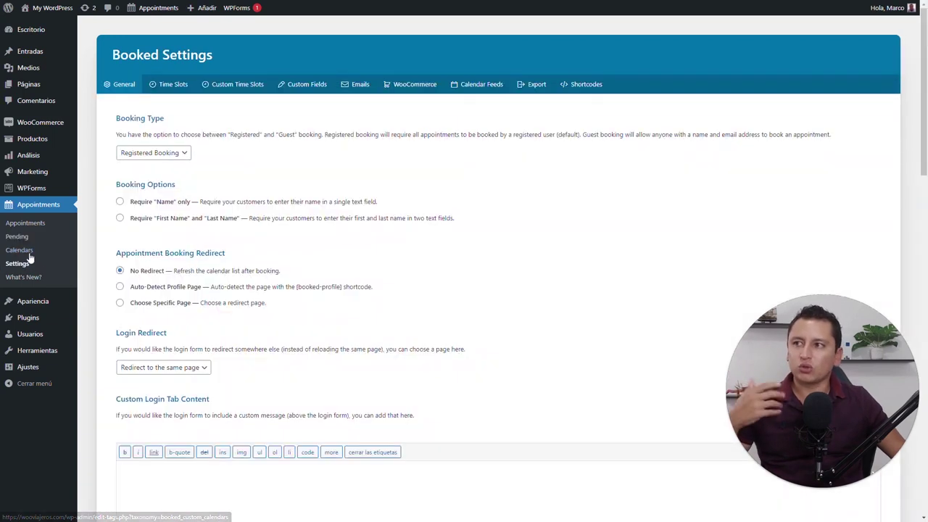
{"action": "left_click", "coordinate": [253, 86]}
{"action": "left_click", "coordinate": [299, 83]}
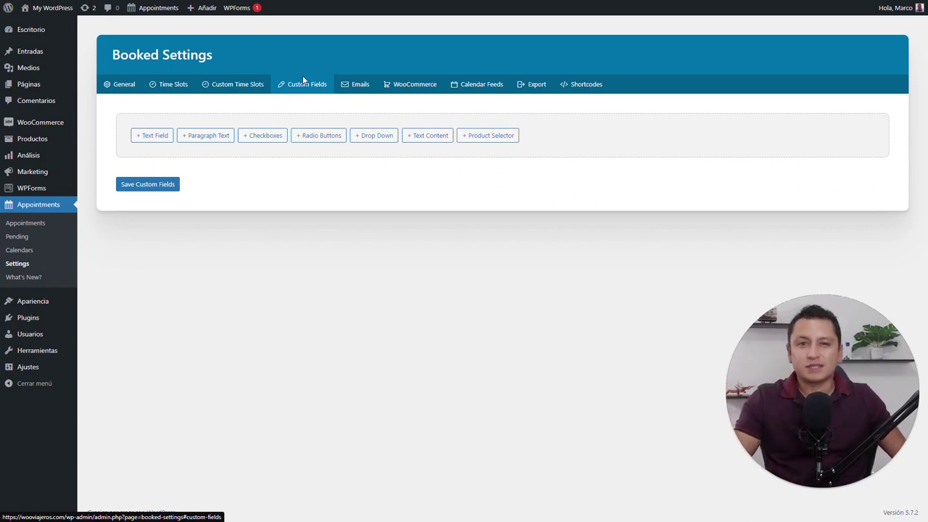
{"action": "left_click", "coordinate": [250, 85]}
{"action": "left_click", "coordinate": [172, 84]}
{"action": "left_click", "coordinate": [118, 86]}
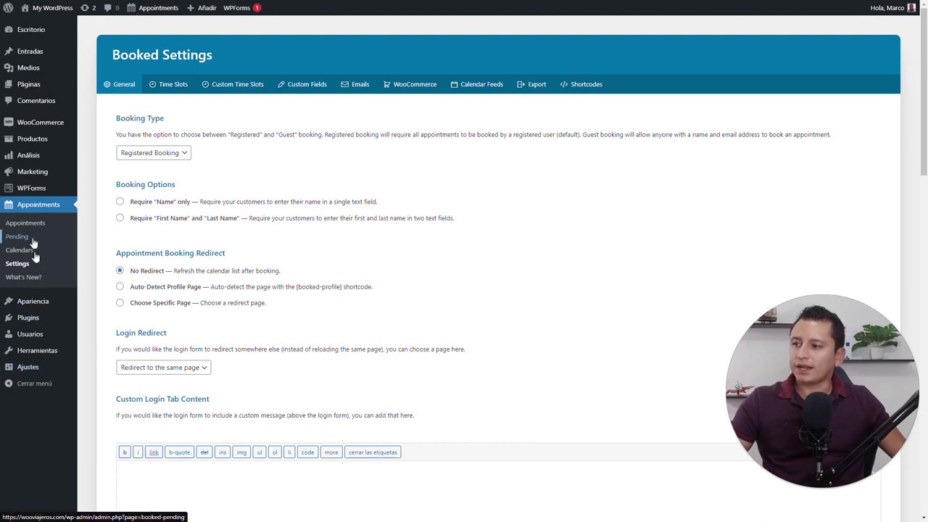
{"action": "mouse_move", "coordinate": [36, 317]}
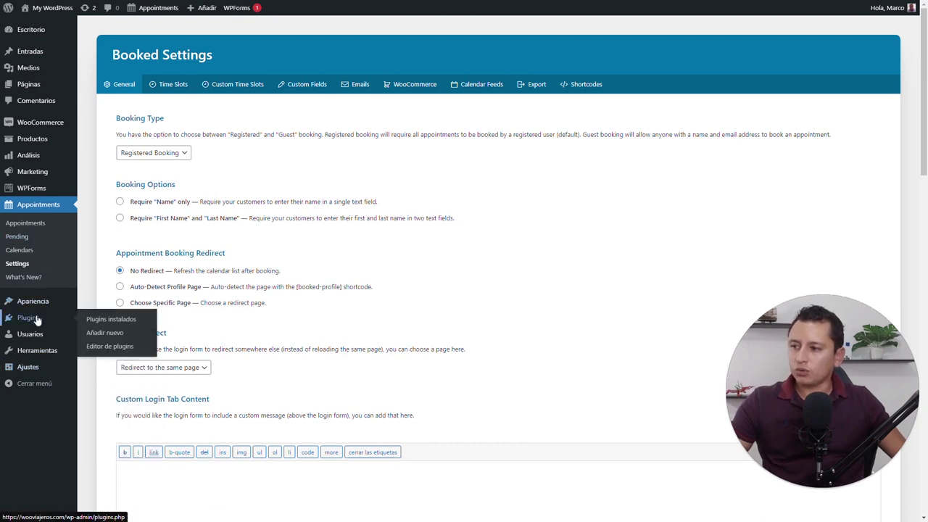
Search plugins for 'loco', install and activate Loco Translate, and view its home page
{"action": "left_click", "coordinate": [106, 333]}
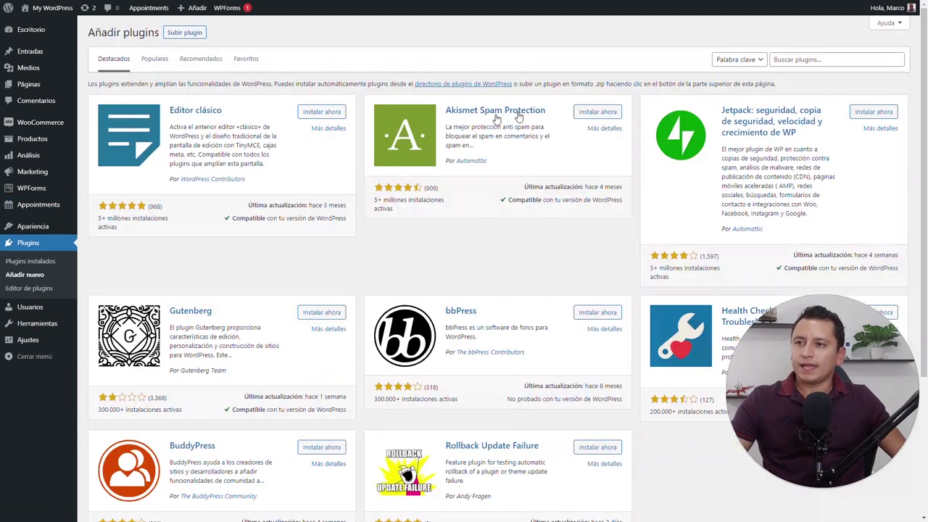
{"action": "left_click", "coordinate": [806, 60]}
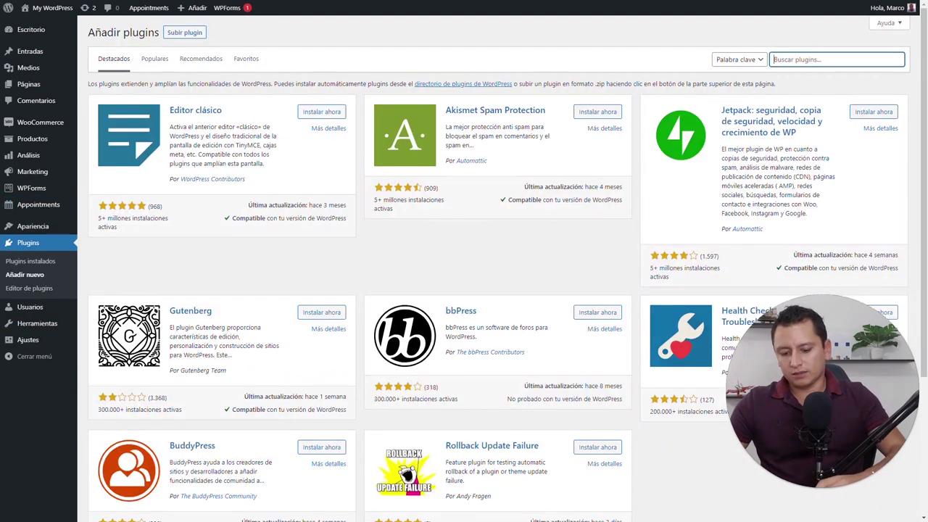
{"action": "type", "text": "loco"}
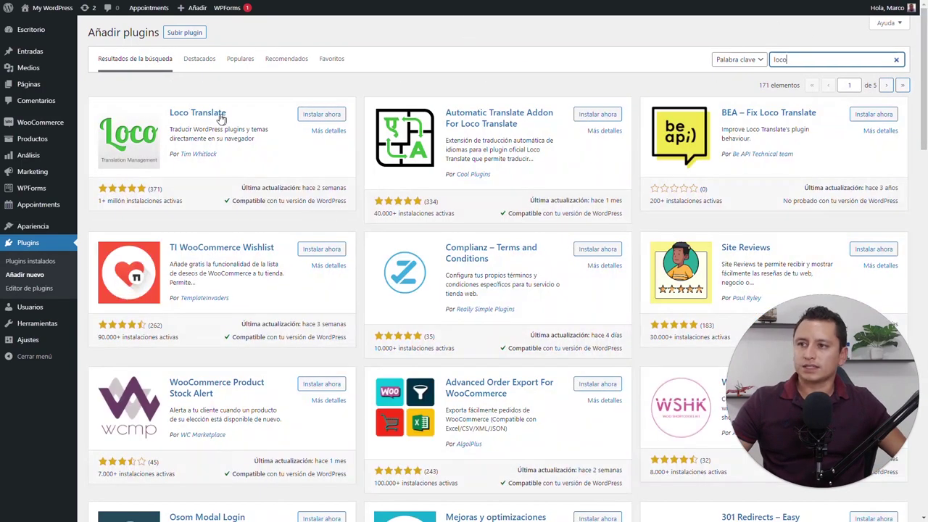
{"action": "left_click", "coordinate": [319, 114]}
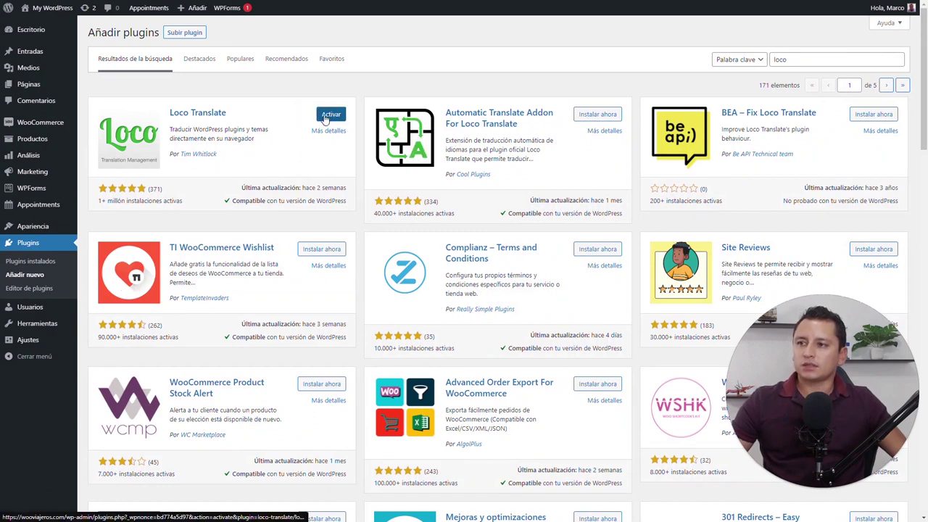
{"action": "left_click", "coordinate": [326, 119]}
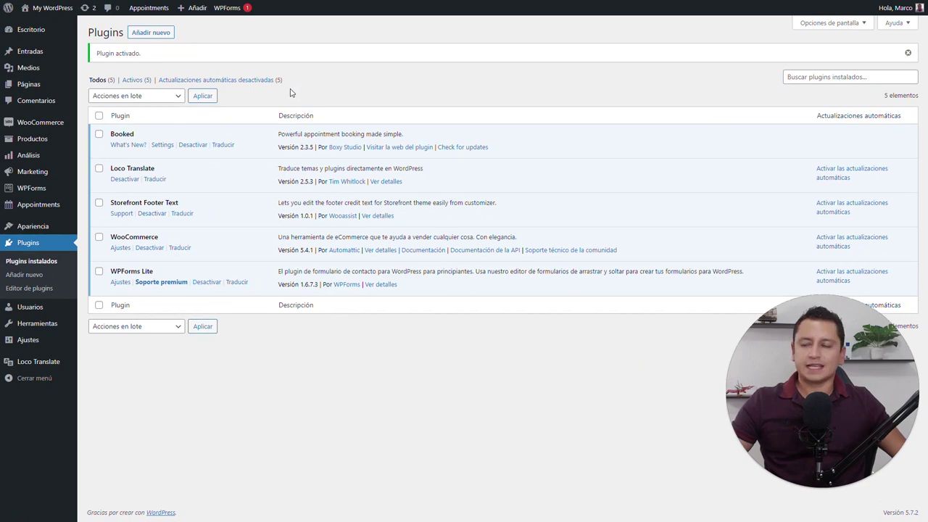
{"action": "left_click", "coordinate": [46, 366]}
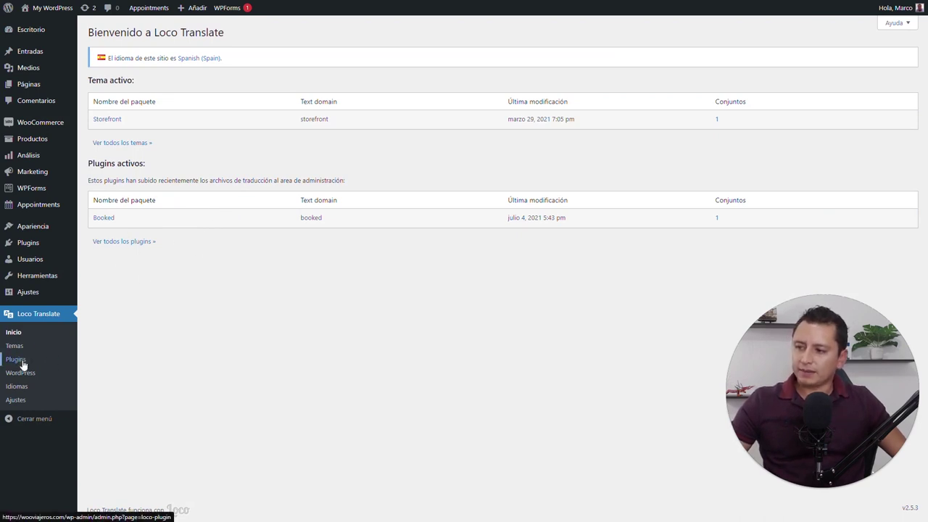
Upload booked-es_ES.po into the Booked plugin's own languages folder via Loco Translate
{"action": "left_click", "coordinate": [16, 360]}
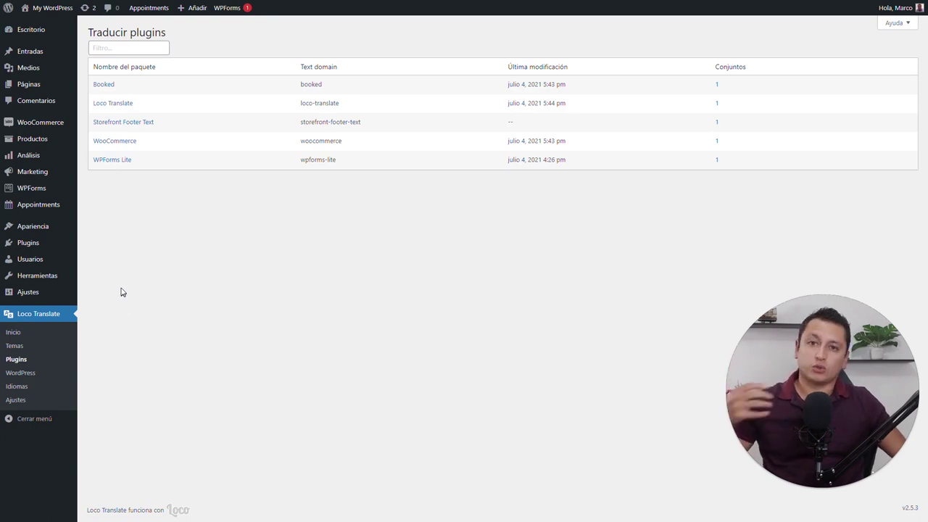
{"action": "left_click", "coordinate": [106, 88]}
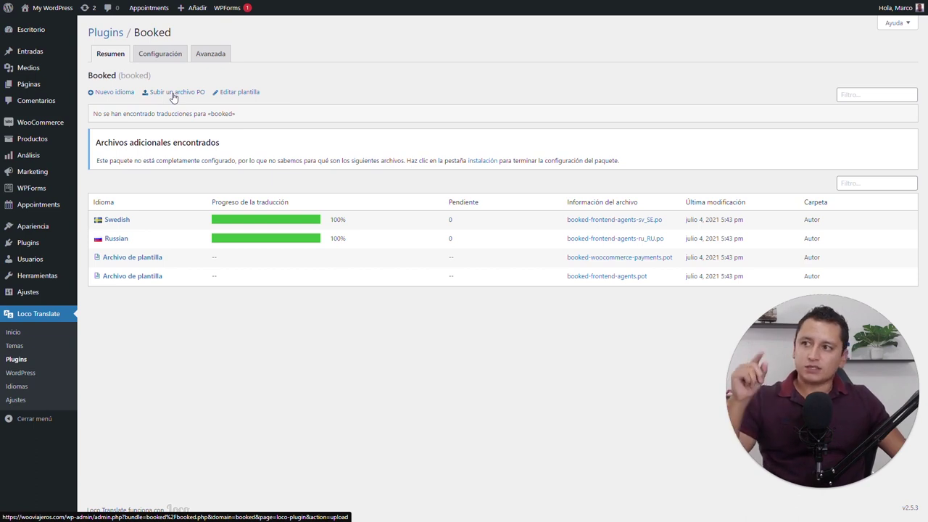
{"action": "left_click", "coordinate": [175, 97]}
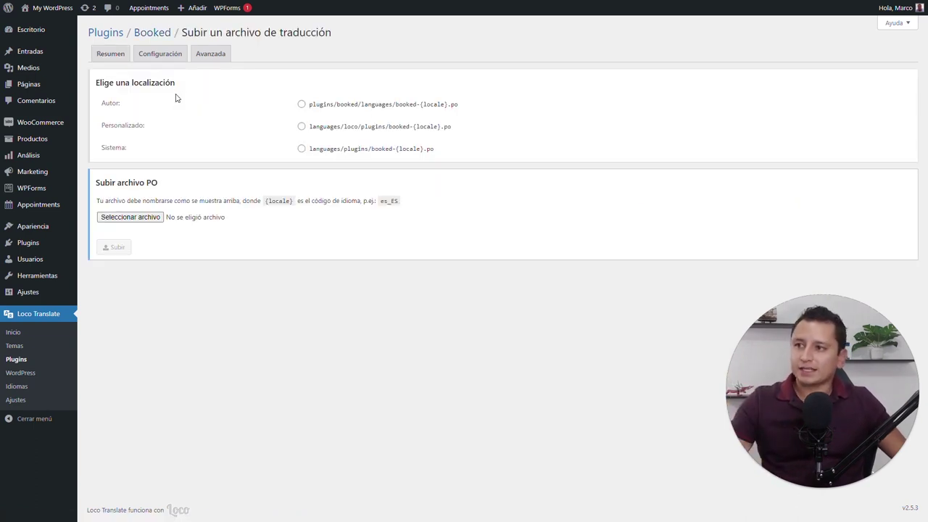
{"action": "left_click", "coordinate": [302, 106]}
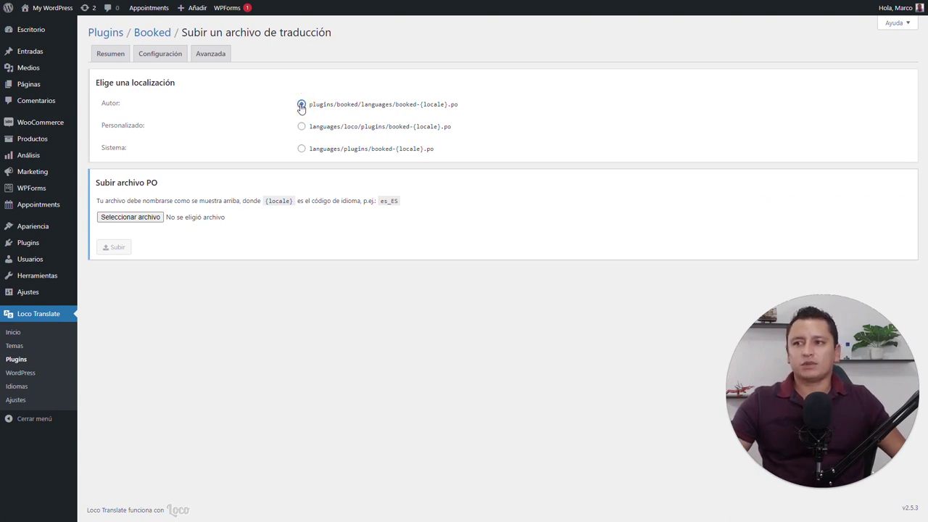
{"action": "left_click", "coordinate": [144, 222]}
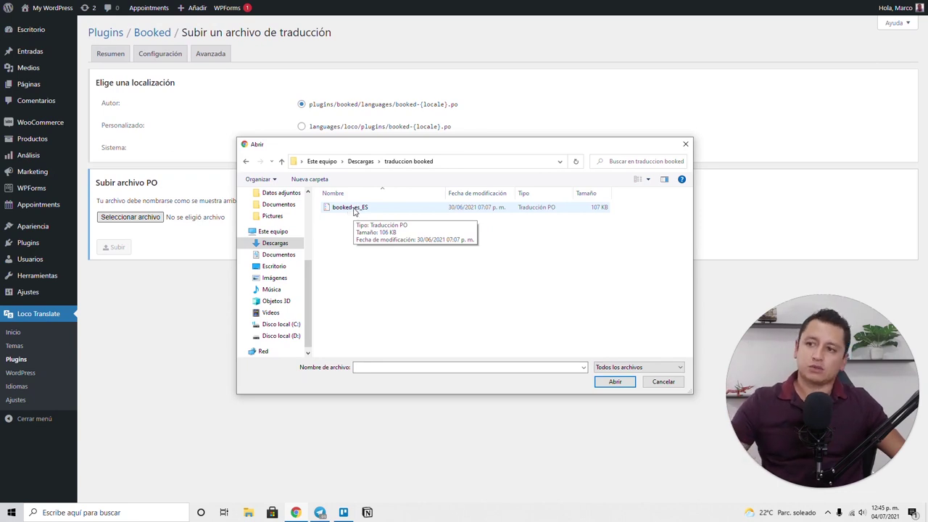
{"action": "left_click", "coordinate": [355, 208]}
{"action": "left_click", "coordinate": [615, 382]}
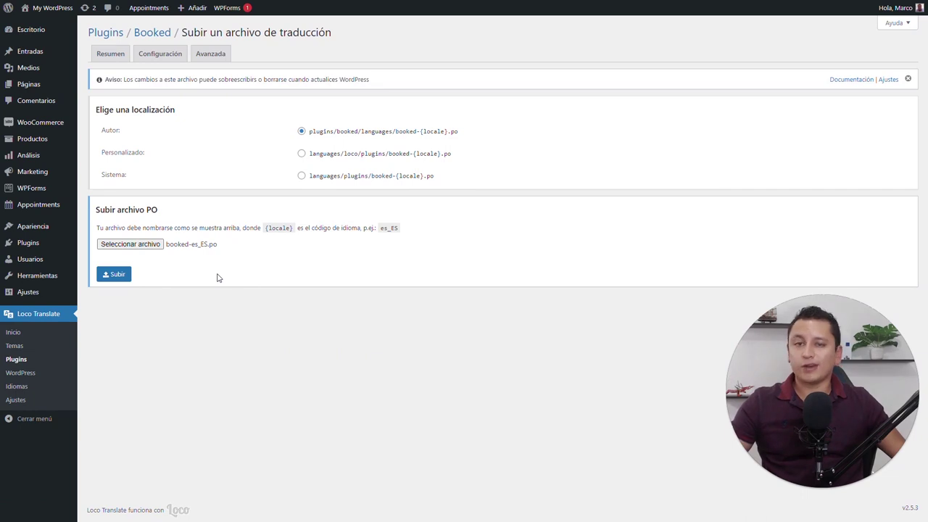
{"action": "left_click", "coordinate": [128, 278]}
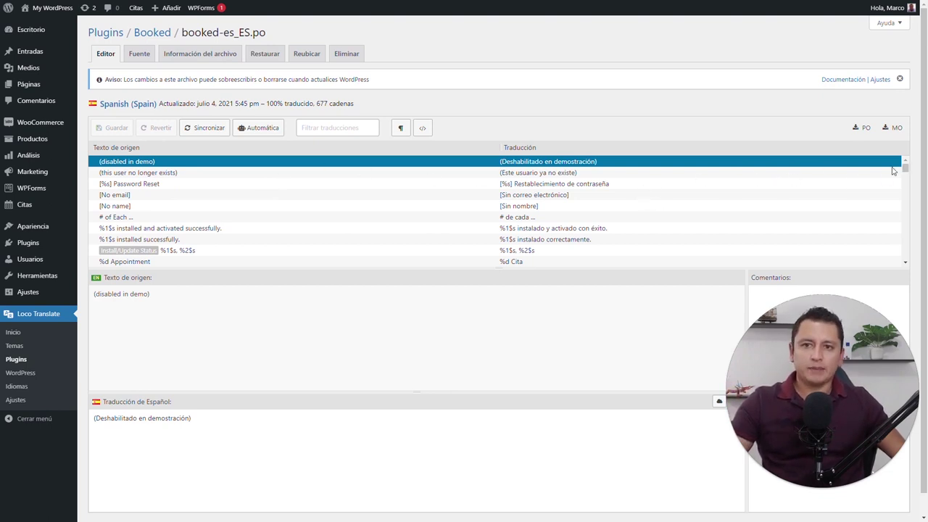
{"action": "left_click_drag", "start_coordinate": [905, 168], "coordinate": [880, 257]}
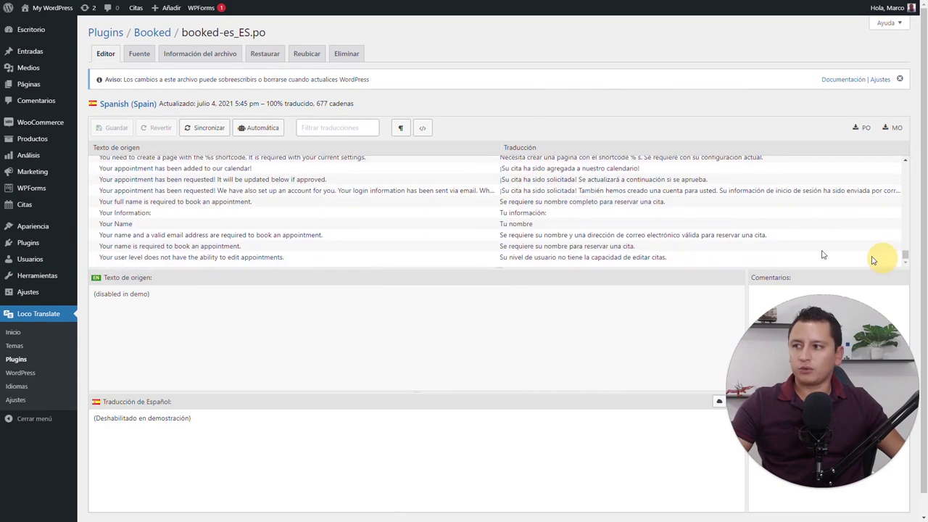
{"action": "mouse_move", "coordinate": [48, 212]}
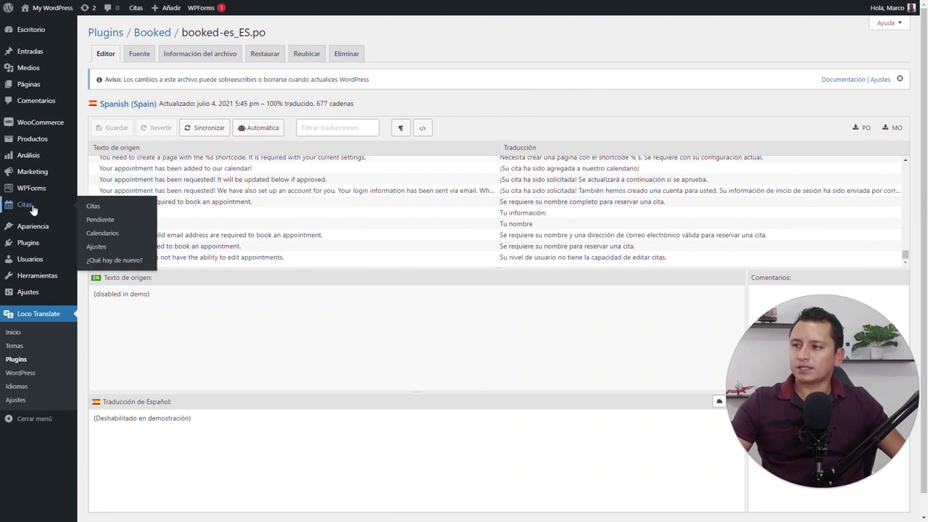
Check the Spanish Citas calendar for July 5 and July 6, then view Pendiente
{"action": "left_click", "coordinate": [102, 247]}
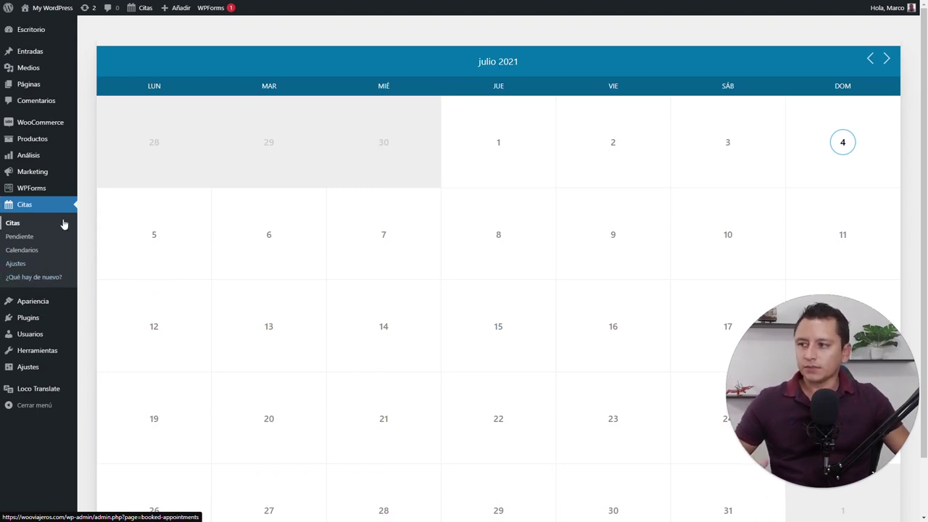
{"action": "left_click", "coordinate": [155, 240]}
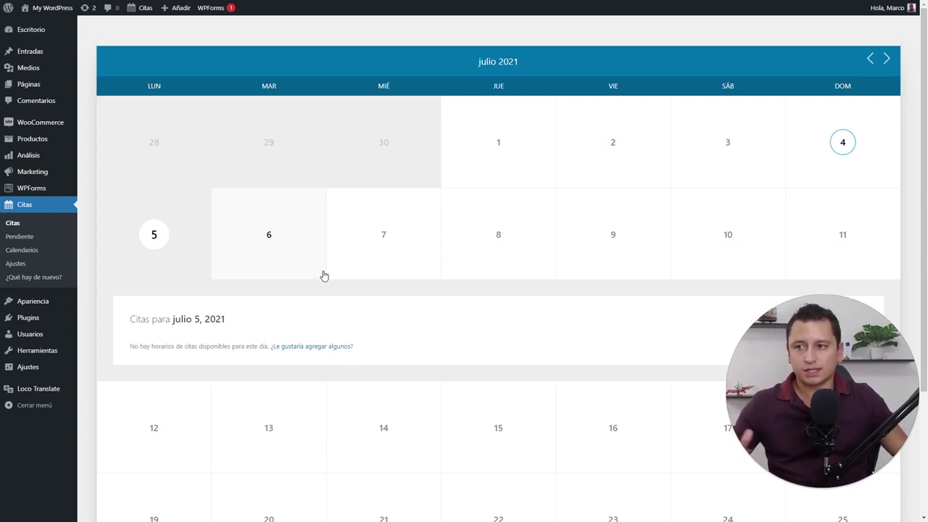
{"action": "left_click", "coordinate": [321, 272]}
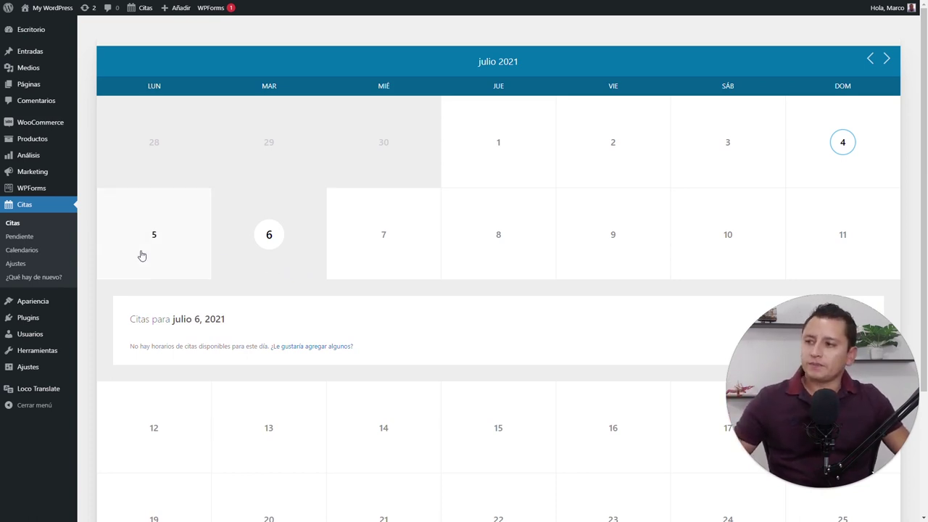
{"action": "left_click", "coordinate": [22, 238]}
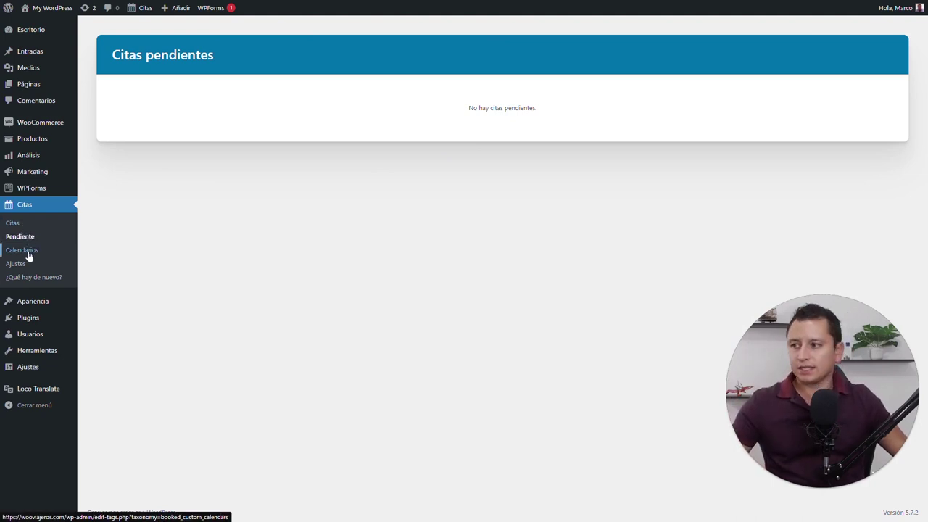
Browse Calendarios, the Ranuras de tiempo tab and ¿Qué hay de nuevo?, ending on Ajustes
{"action": "left_click", "coordinate": [23, 250]}
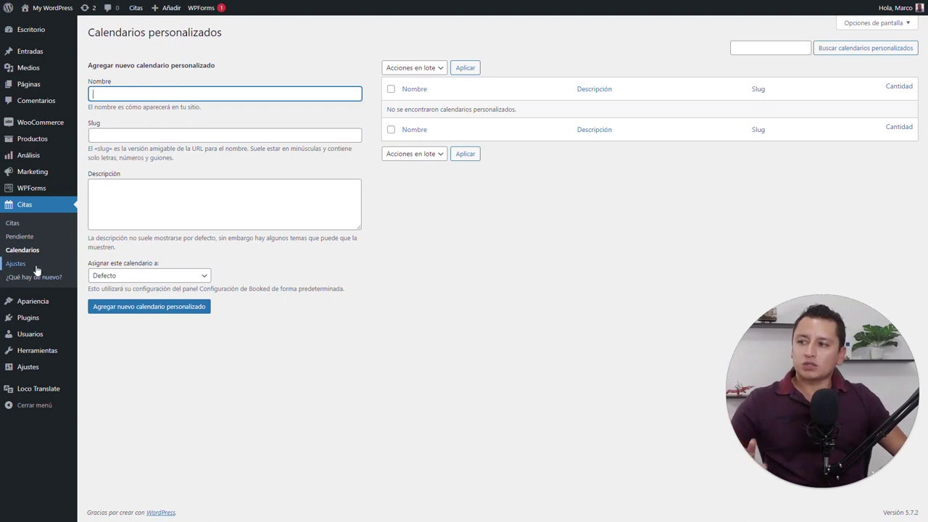
{"action": "left_click", "coordinate": [35, 268]}
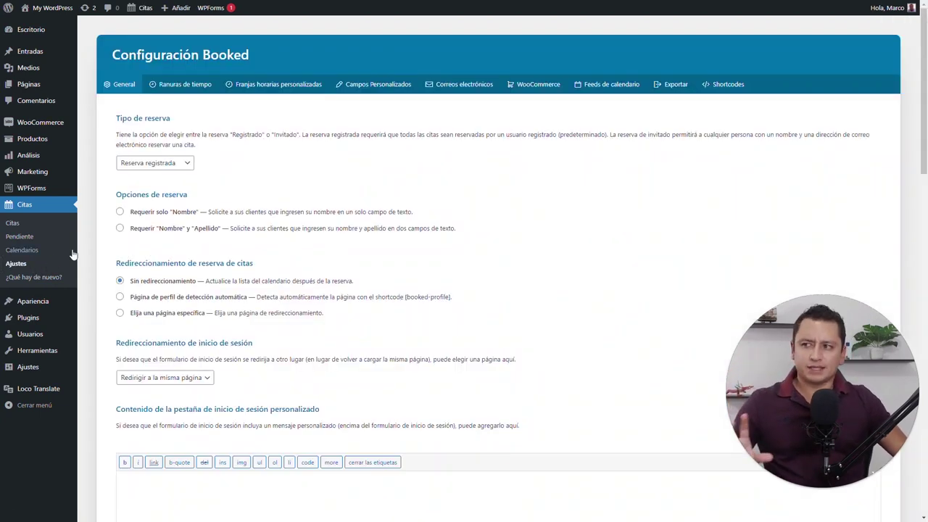
{"action": "left_click", "coordinate": [185, 84]}
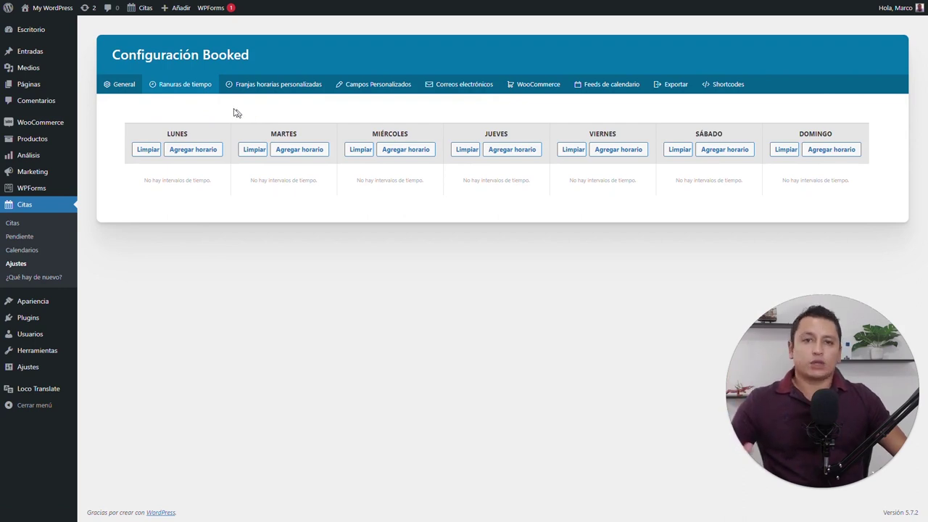
{"action": "left_click", "coordinate": [23, 250]}
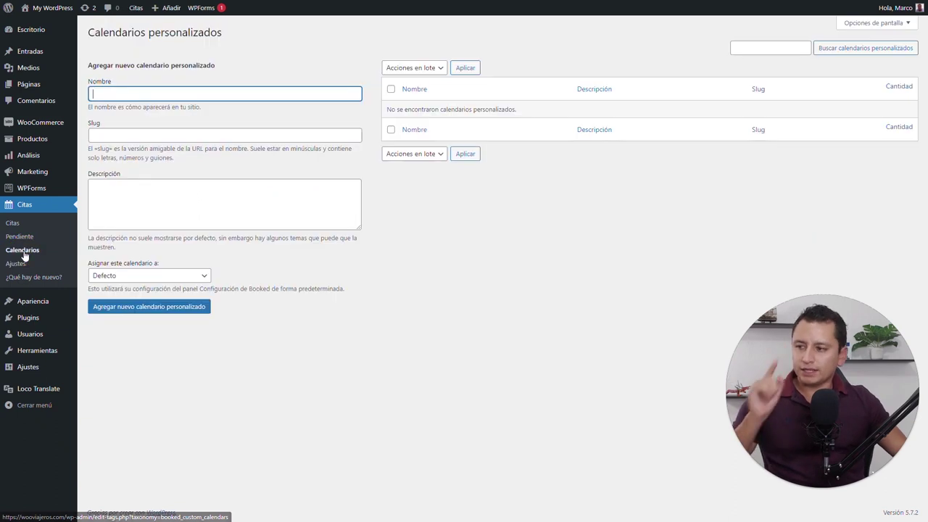
{"action": "left_click", "coordinate": [27, 266]}
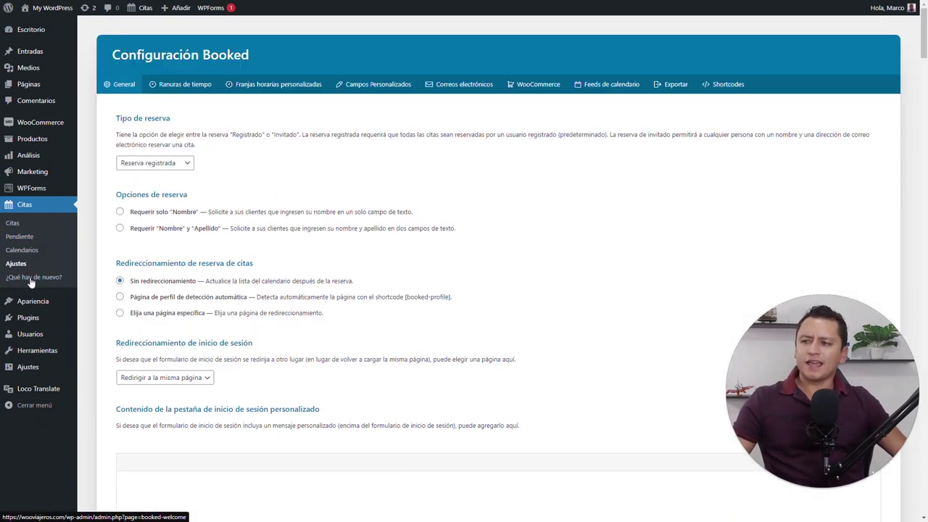
{"action": "left_click", "coordinate": [28, 275]}
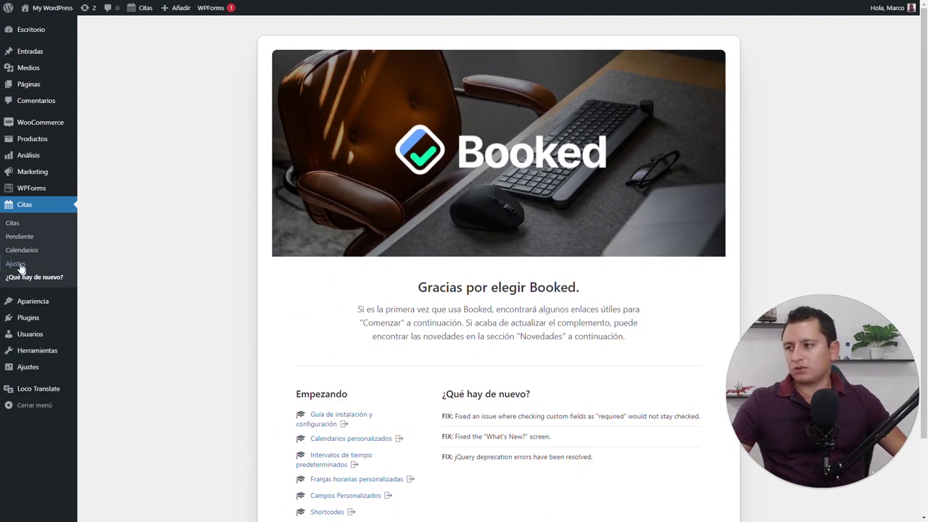
{"action": "left_click", "coordinate": [20, 264]}
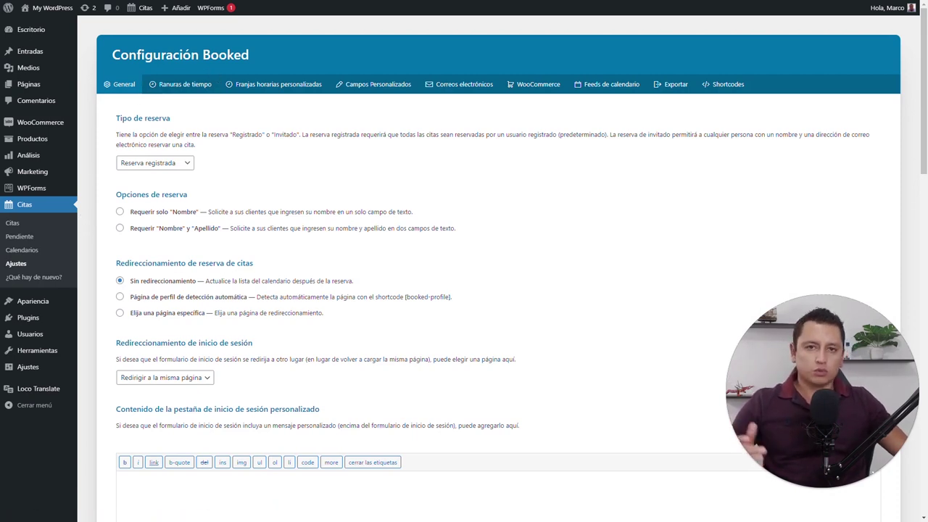
Set Tipo de reserva to Reserva de invitados, requiring only Nombre plus an e-mail address
{"action": "left_click", "coordinate": [180, 164]}
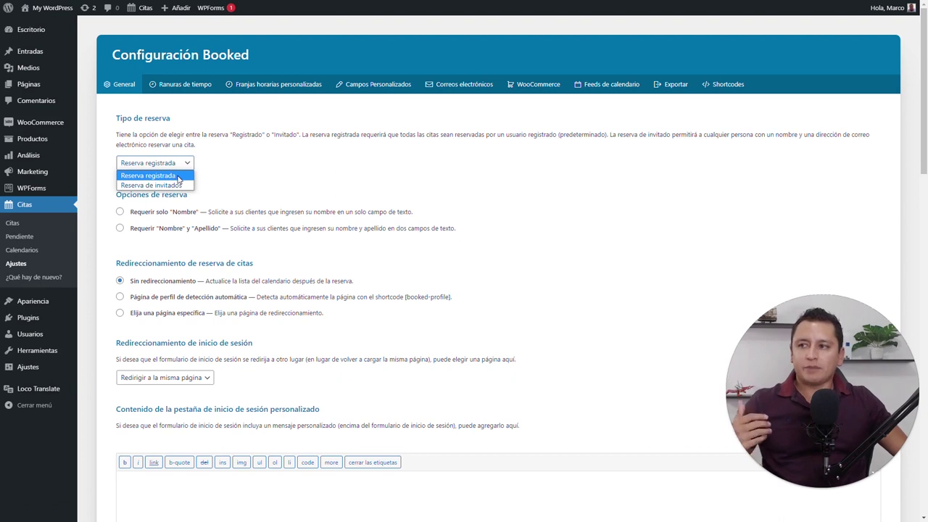
{"action": "left_click", "coordinate": [174, 185]}
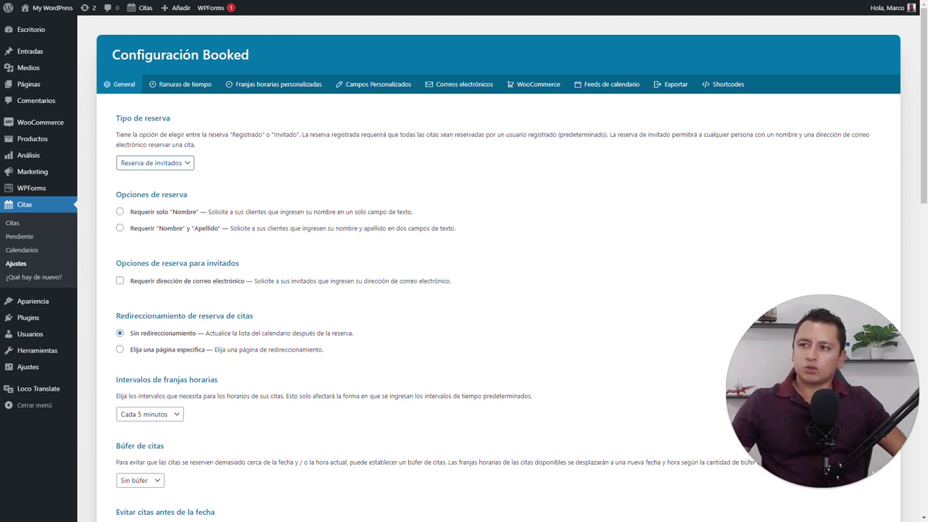
{"action": "left_click", "coordinate": [154, 215]}
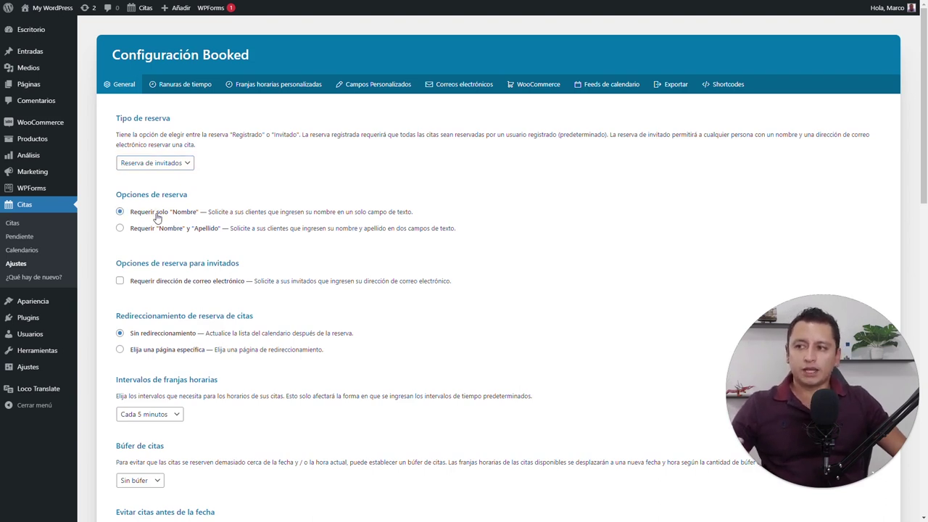
{"action": "left_click", "coordinate": [154, 229]}
{"action": "left_click", "coordinate": [158, 213]}
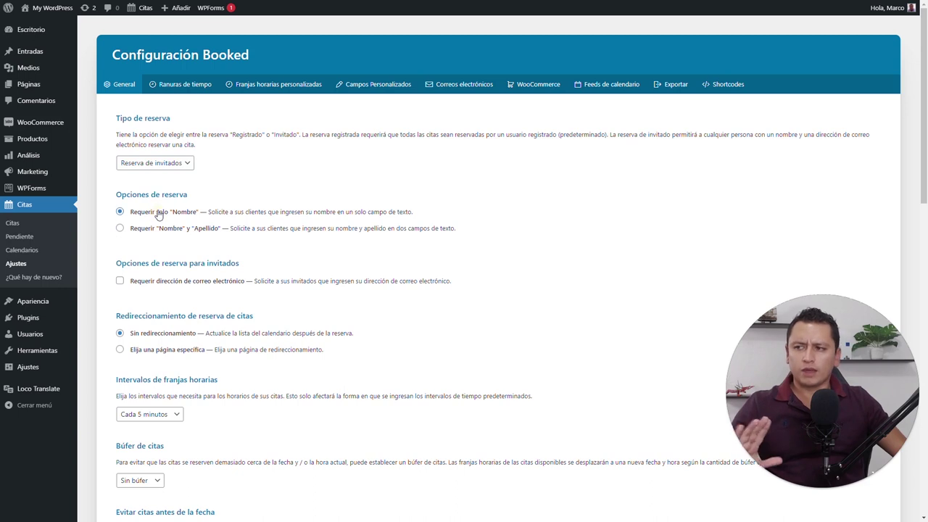
{"action": "scroll", "coordinate": [162, 231], "scroll_direction": "down", "scroll_amount": 1}
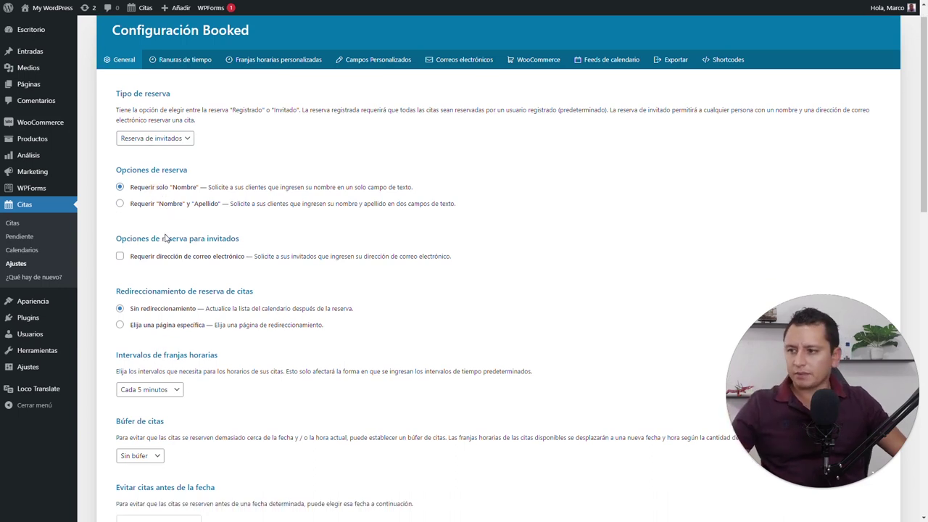
{"action": "left_click", "coordinate": [185, 235]}
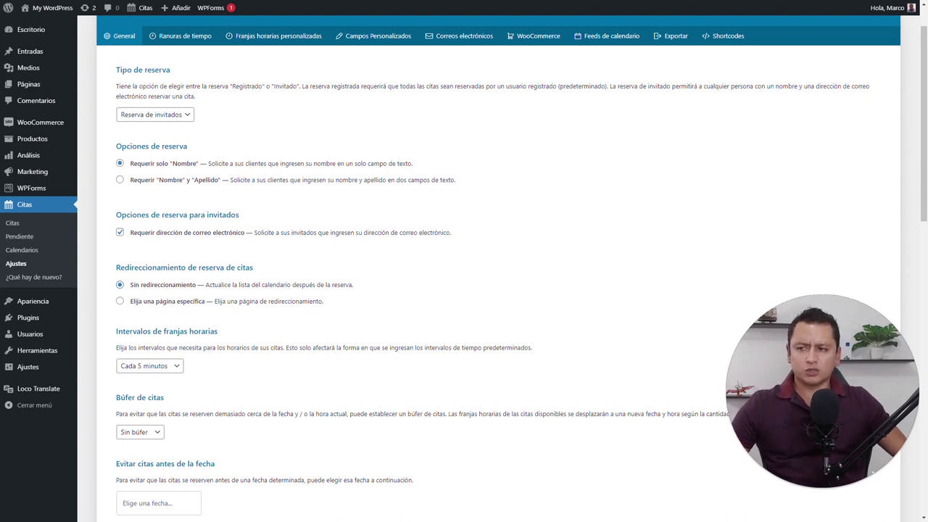
Set the post-booking redirect to Elija una página específica, leaving the page unselected
{"action": "left_click", "coordinate": [120, 301]}
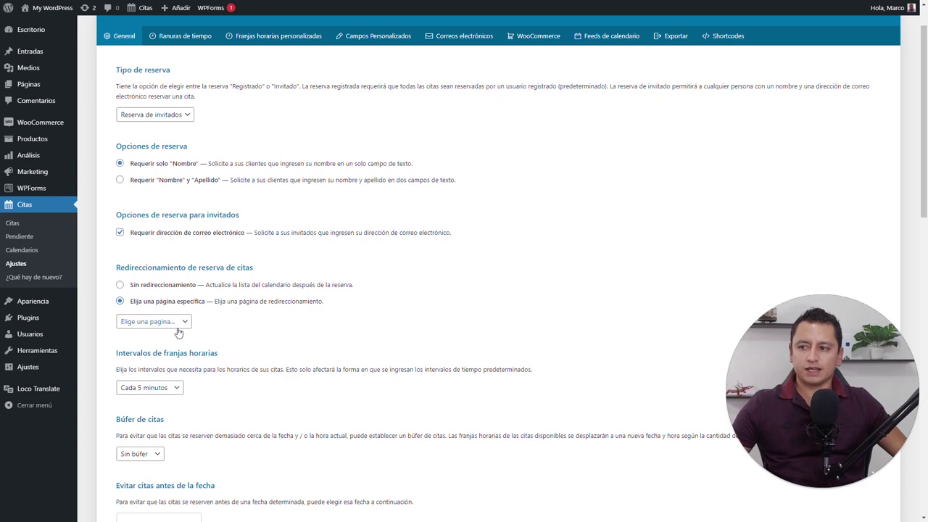
{"action": "mouse_move", "coordinate": [38, 88]}
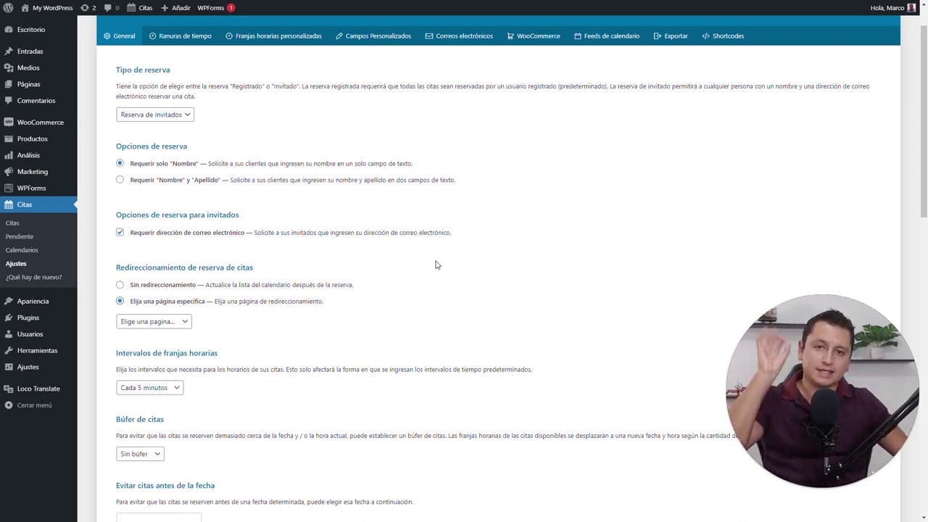
{"action": "left_click", "coordinate": [176, 322]}
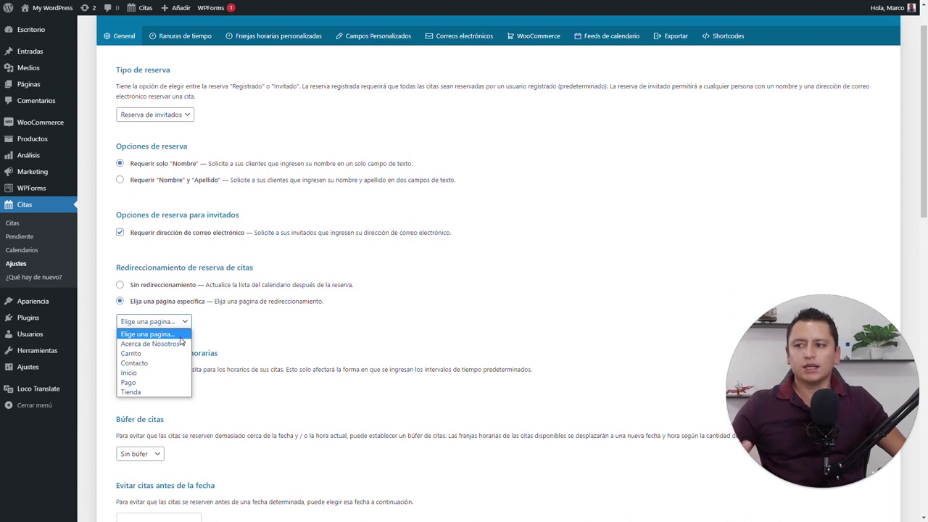
{"action": "left_click", "coordinate": [216, 340]}
{"action": "scroll", "coordinate": [226, 337], "scroll_direction": "down", "scroll_amount": 3}
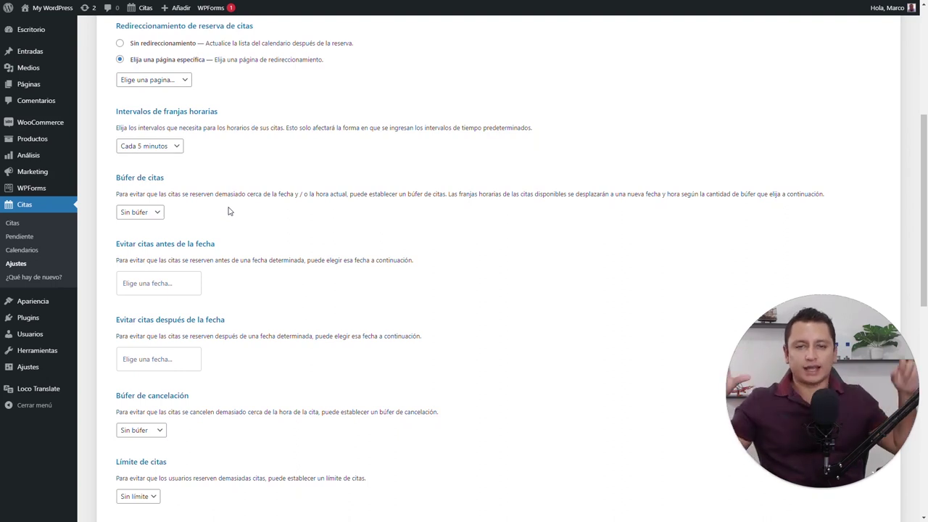
Restrict bookings to July 2021: block dates before July 4 and after July 31
{"action": "left_click_drag", "start_coordinate": [445, 193], "coordinate": [692, 221]}
{"action": "left_click", "coordinate": [692, 221]}
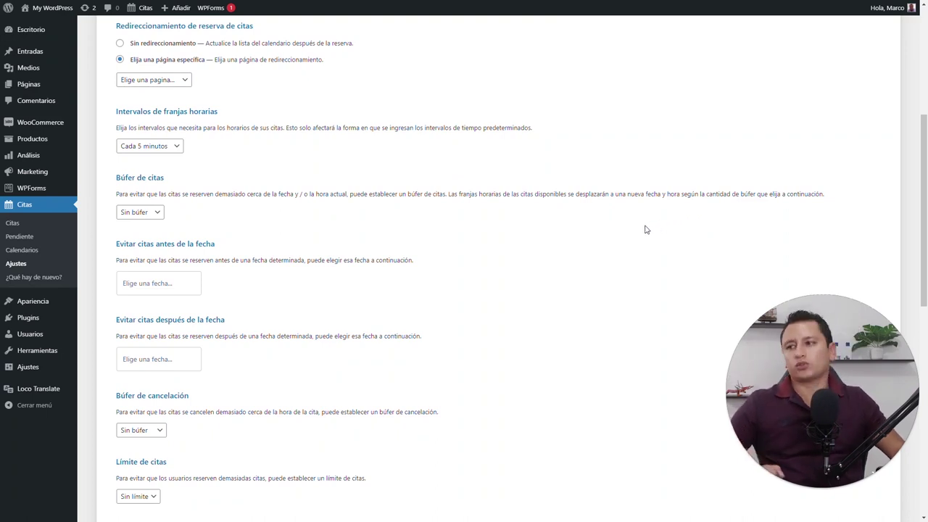
{"action": "scroll", "coordinate": [430, 276], "scroll_direction": "down", "scroll_amount": 2}
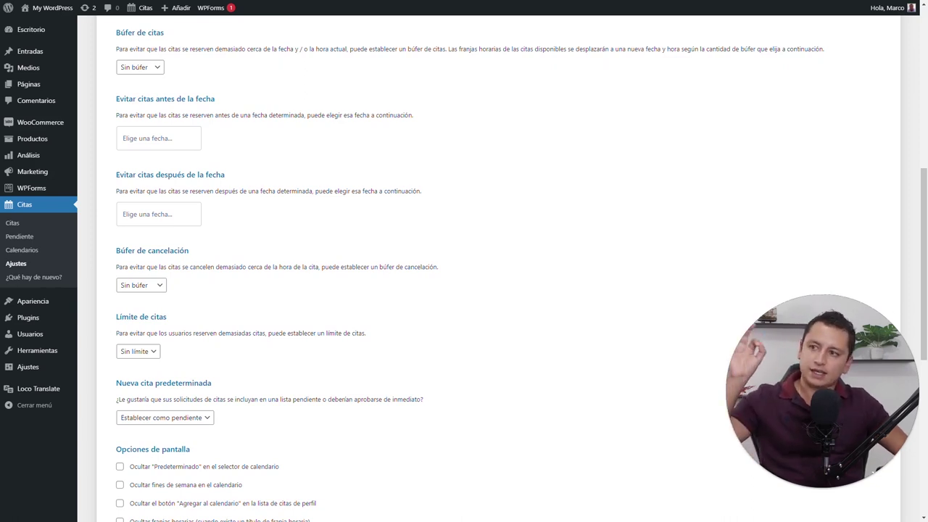
{"action": "left_click", "coordinate": [176, 137]}
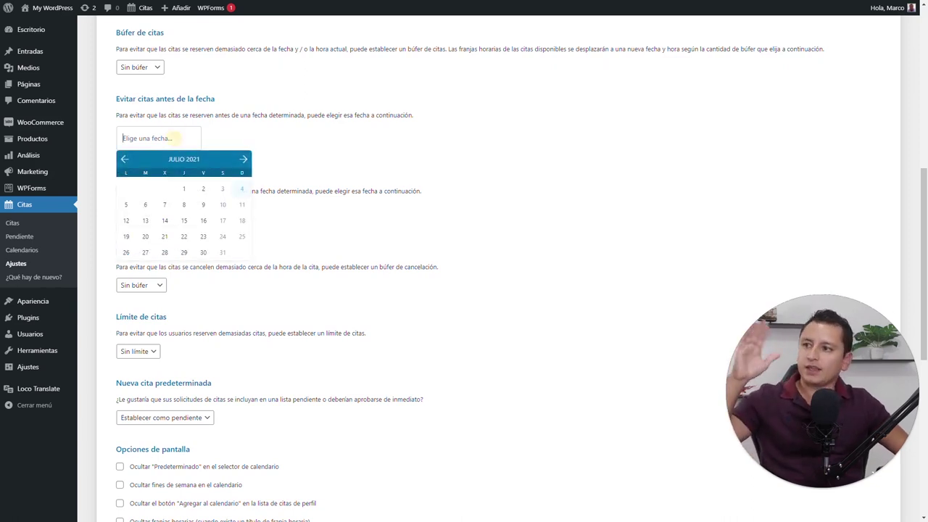
{"action": "left_click", "coordinate": [242, 189]}
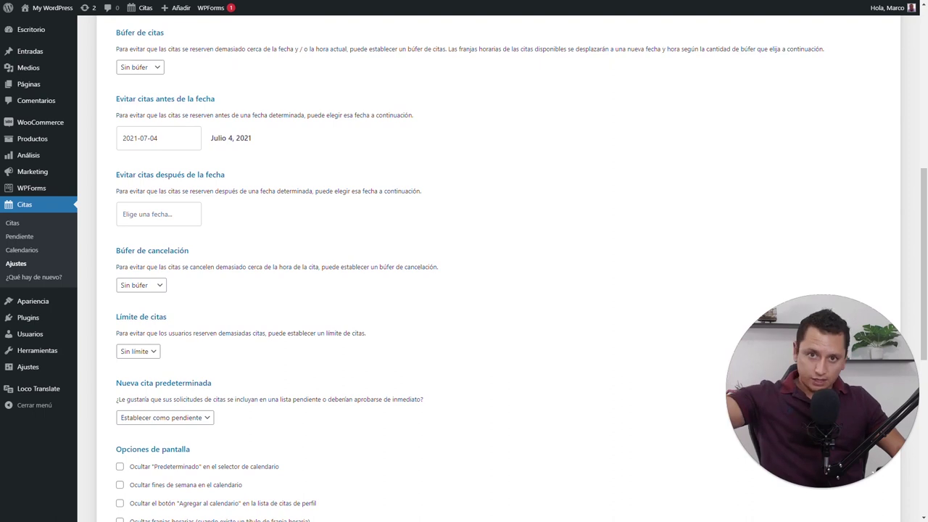
{"action": "left_click", "coordinate": [145, 214]}
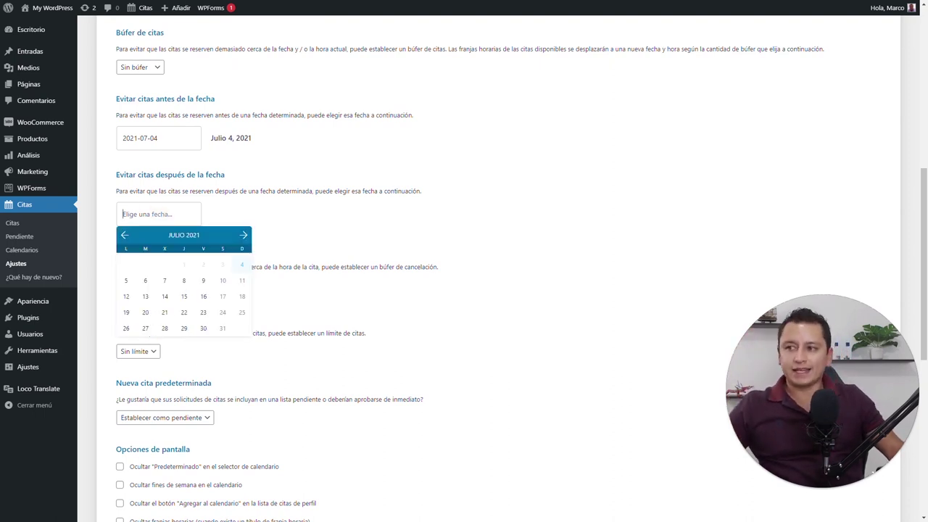
{"action": "left_click", "coordinate": [223, 329]}
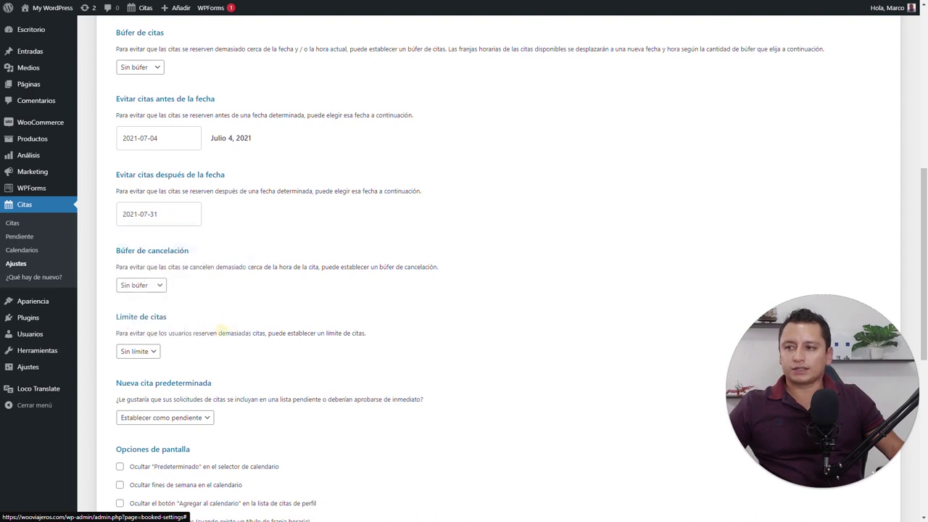
{"action": "left_click", "coordinate": [304, 243]}
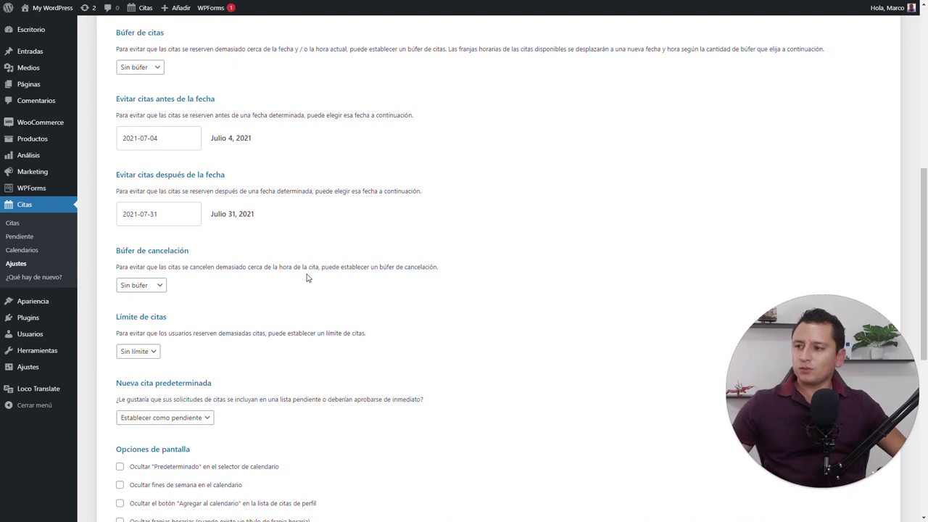
{"action": "scroll", "coordinate": [306, 278], "scroll_direction": "down", "scroll_amount": 1}
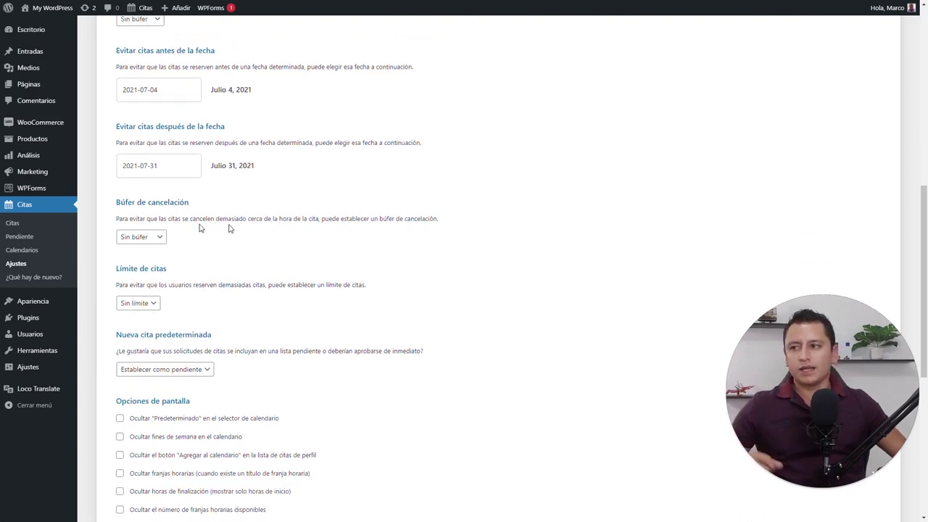
{"action": "left_click", "coordinate": [145, 238]}
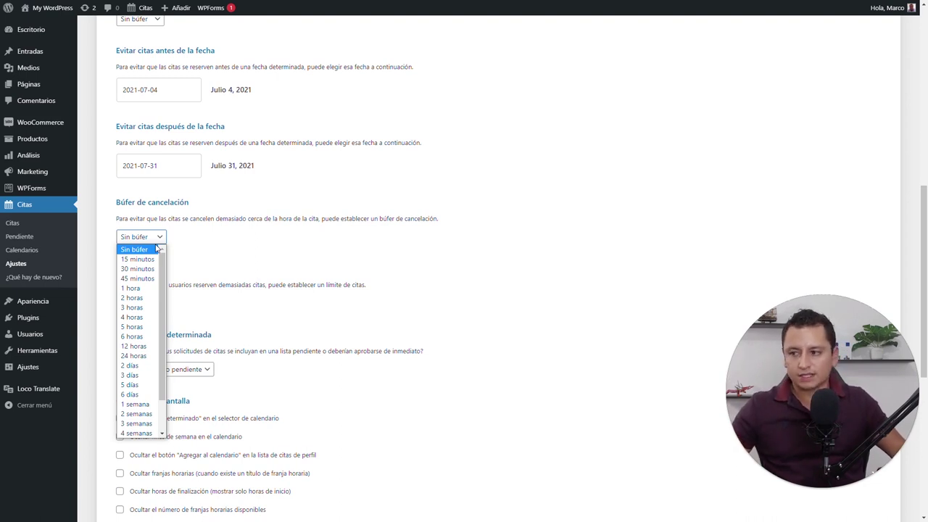
{"action": "left_click", "coordinate": [257, 235]}
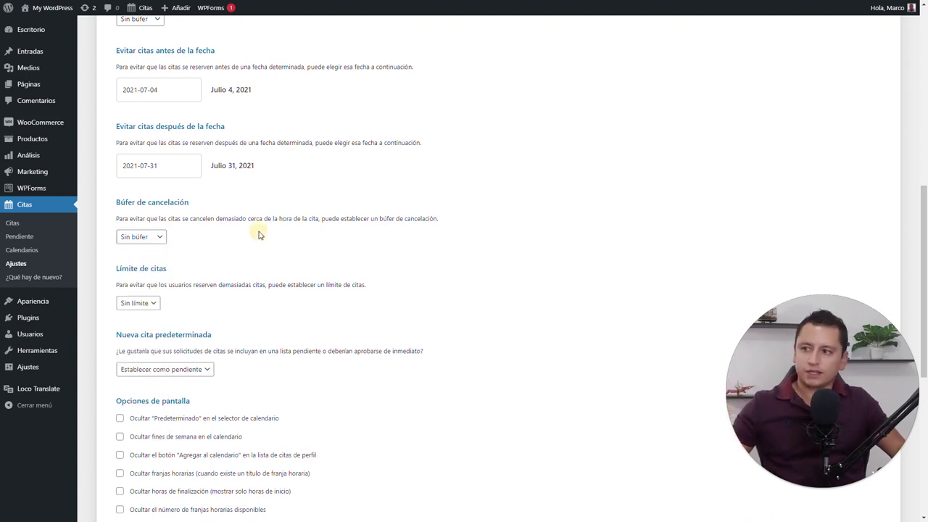
{"action": "left_click", "coordinate": [148, 310]}
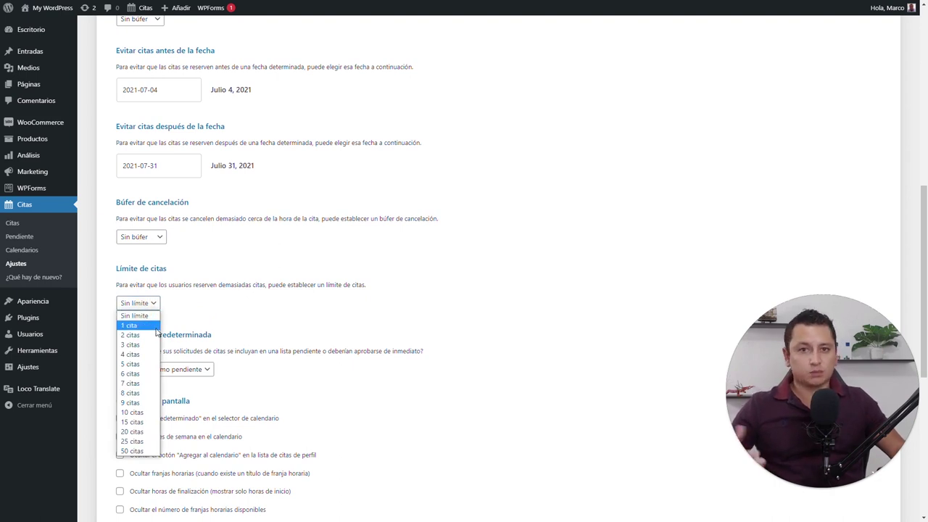
{"action": "left_click", "coordinate": [194, 327]}
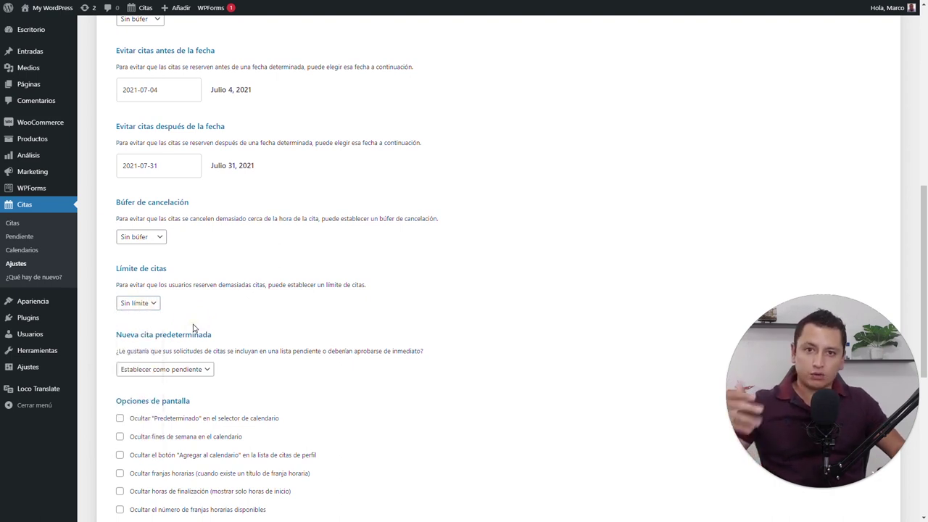
{"action": "scroll", "coordinate": [194, 327], "scroll_direction": "down", "scroll_amount": 2}
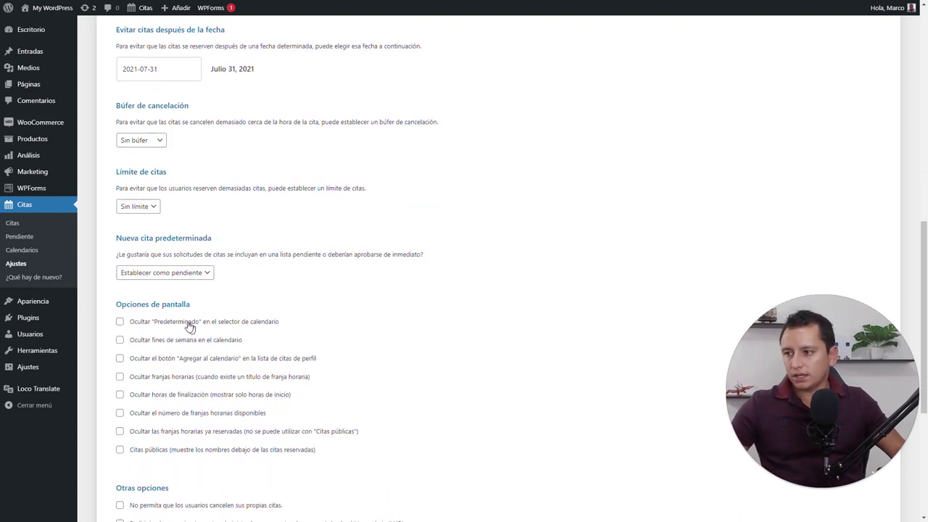
{"action": "left_click", "coordinate": [204, 273]}
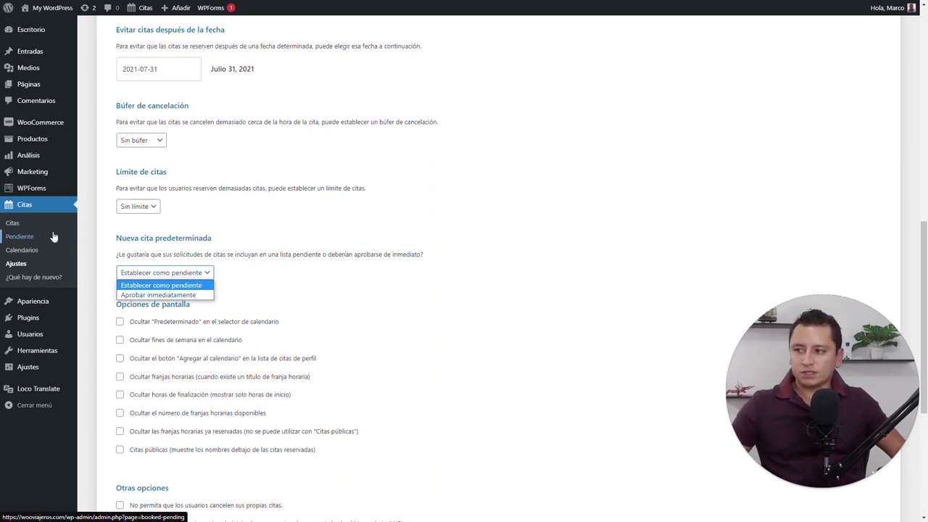
{"action": "left_click", "coordinate": [242, 273]}
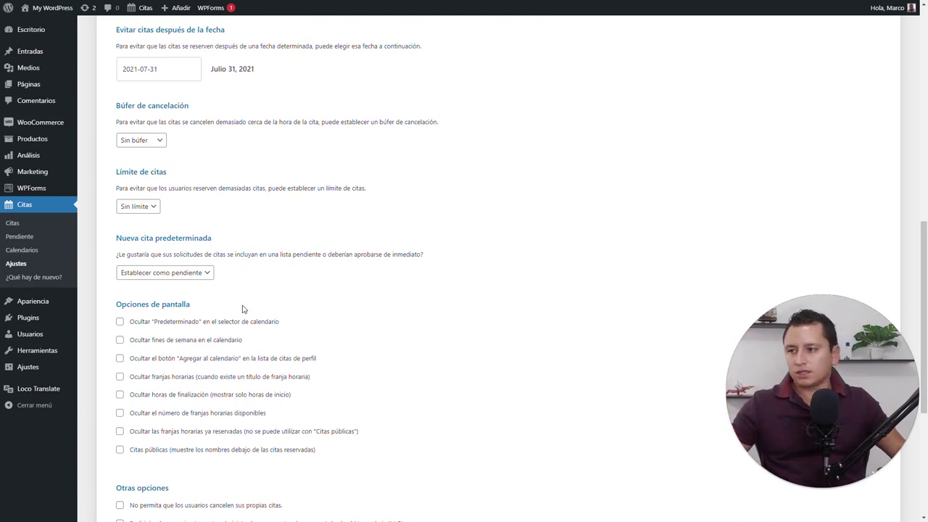
{"action": "scroll", "coordinate": [243, 305], "scroll_direction": "down", "scroll_amount": 2}
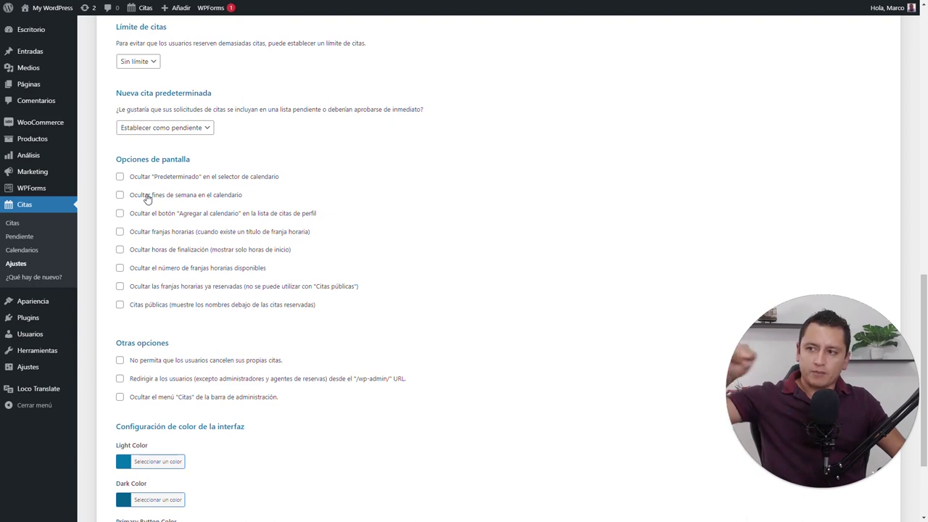
{"action": "scroll", "coordinate": [147, 198], "scroll_direction": "down", "scroll_amount": 3}
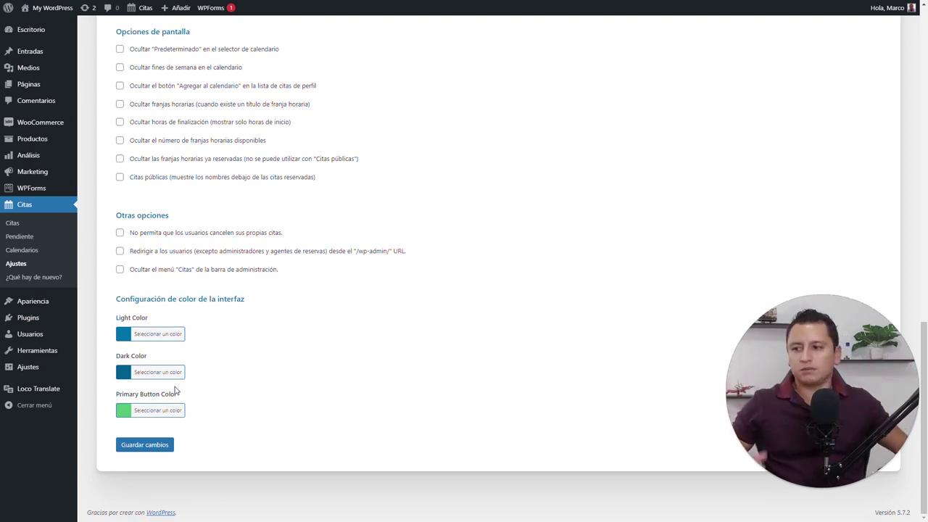
{"action": "scroll", "coordinate": [176, 387], "scroll_direction": "up", "scroll_amount": 1}
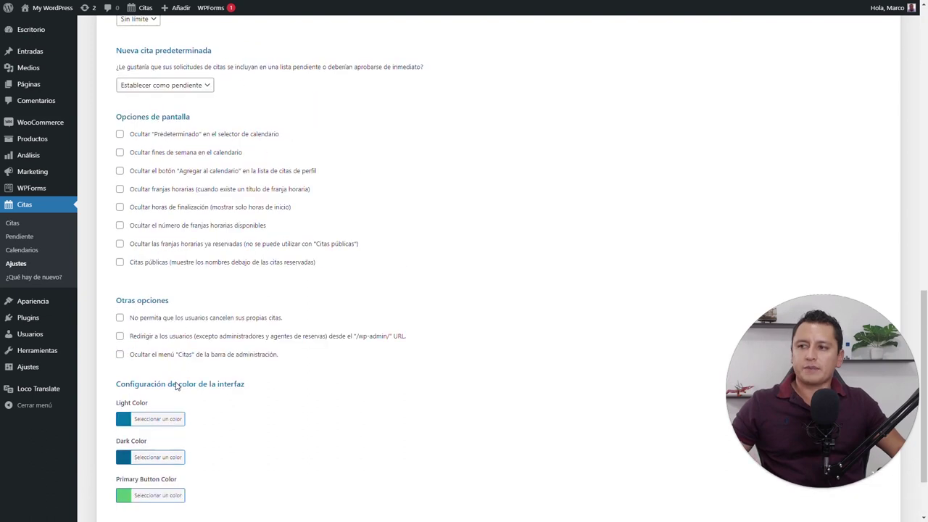
{"action": "scroll", "coordinate": [176, 388], "scroll_direction": "up", "scroll_amount": 15}
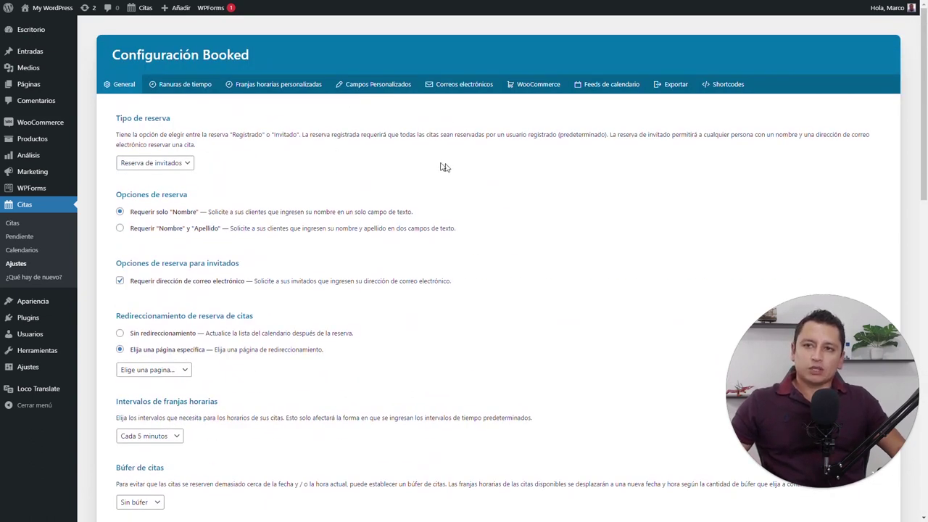
Go to the Shortcodes tab and highlight the [booked-calendar] and [booked-login] shortcodes
{"action": "left_click", "coordinate": [179, 87]}
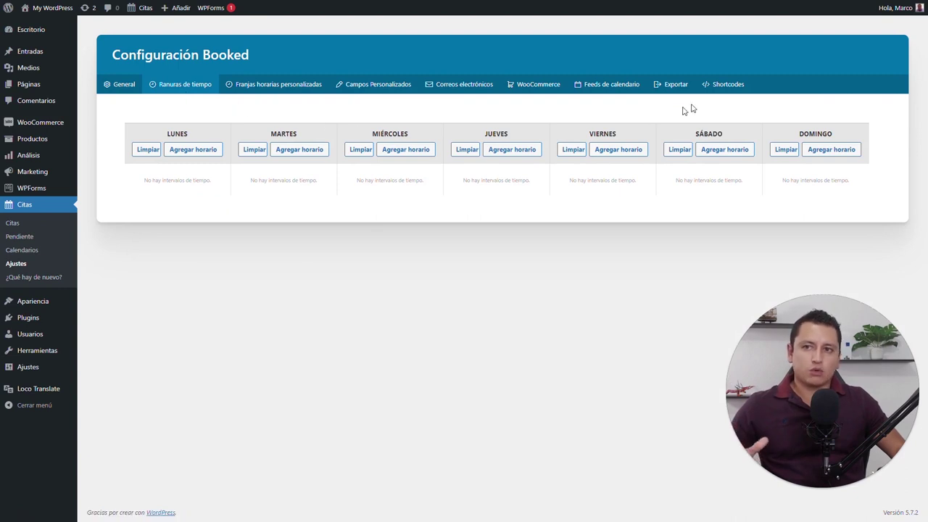
{"action": "left_click", "coordinate": [721, 90]}
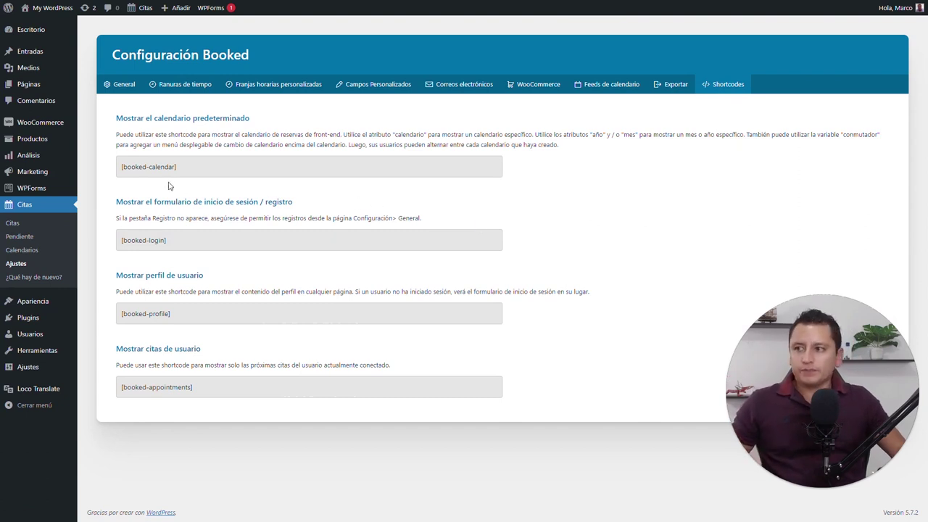
{"action": "left_click_drag", "start_coordinate": [177, 167], "coordinate": [110, 168]}
{"action": "key", "text": "ctrl+c"}
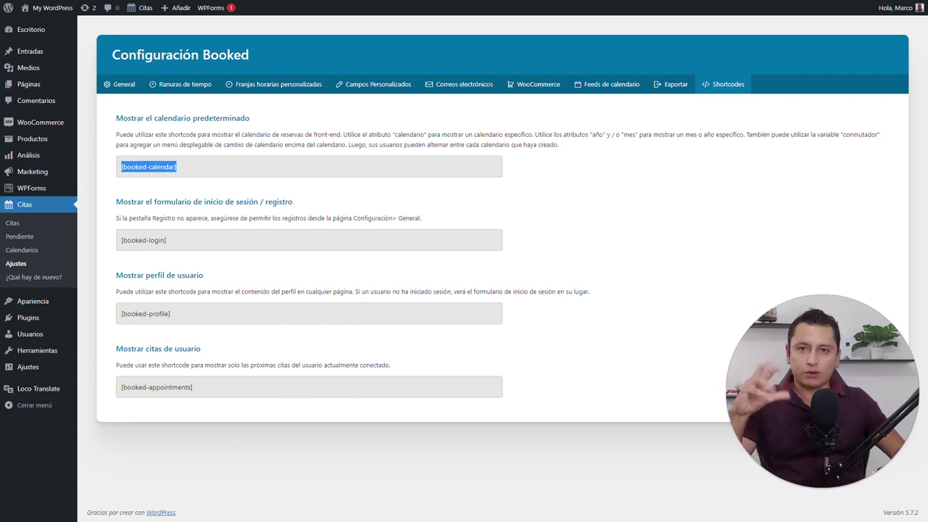
{"action": "left_click_drag", "start_coordinate": [166, 240], "coordinate": [127, 240]}
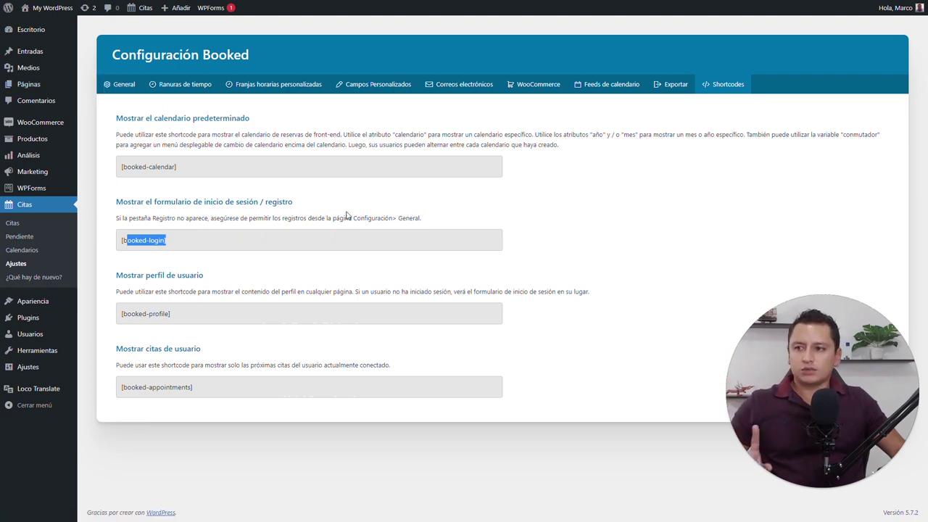
{"action": "left_click_drag", "start_coordinate": [353, 218], "coordinate": [422, 217]}
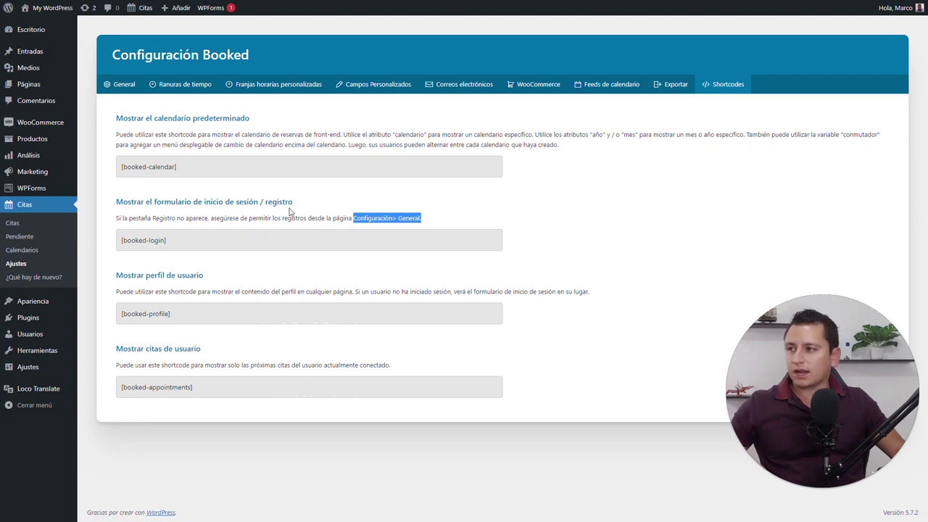
Create a new page and paste the [booked-calendar] shortcode into its body
{"action": "mouse_move", "coordinate": [64, 85]}
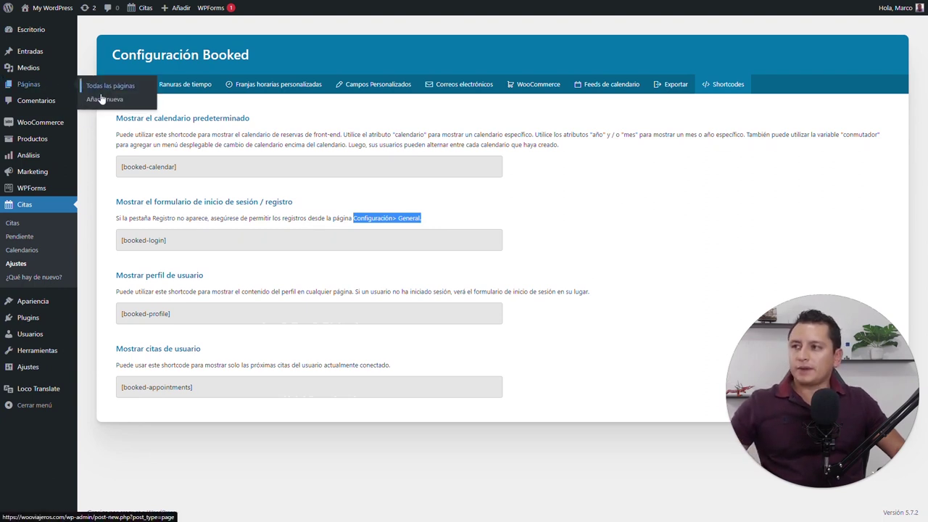
{"action": "left_click", "coordinate": [101, 98]}
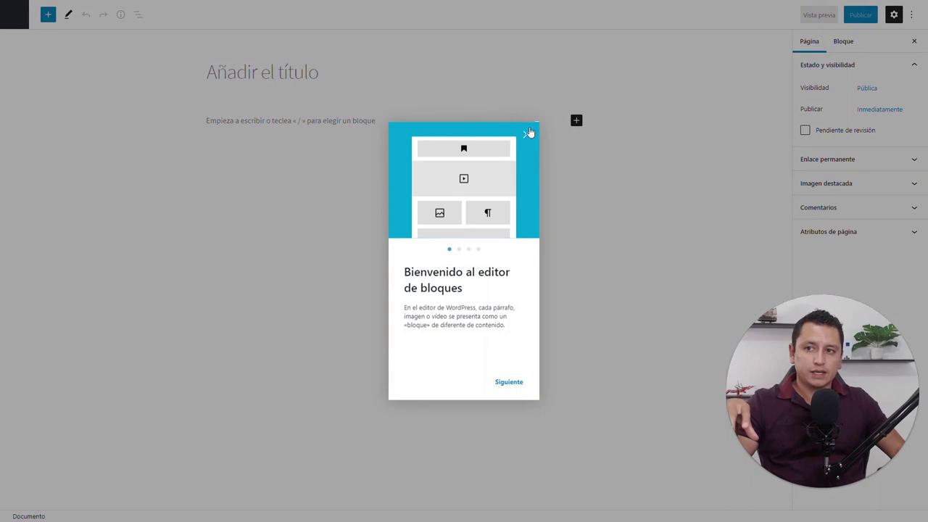
{"action": "left_click", "coordinate": [528, 133]}
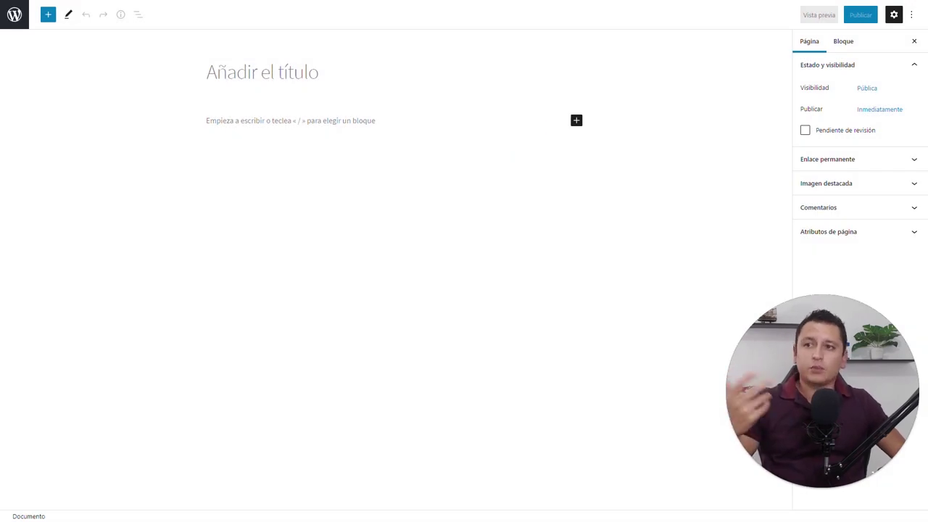
{"action": "left_click", "coordinate": [427, 120]}
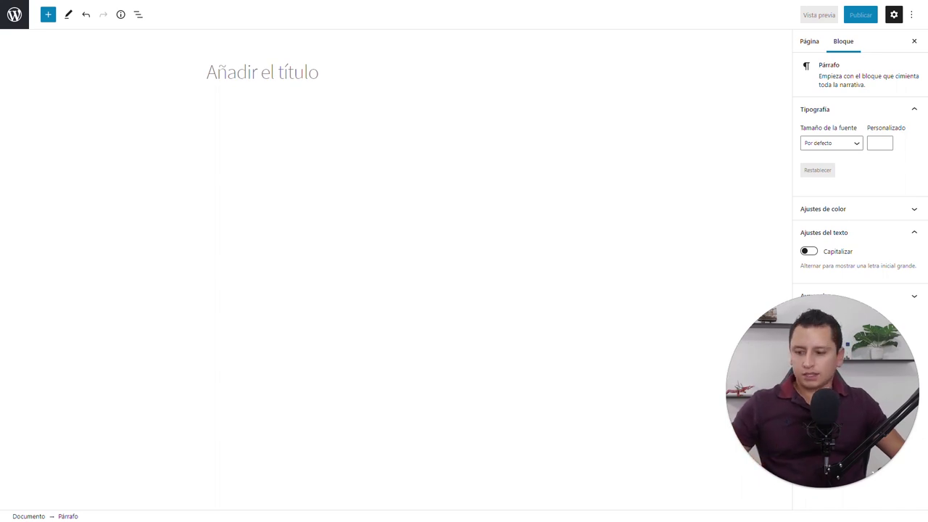
{"action": "key", "text": "ctrl+v"}
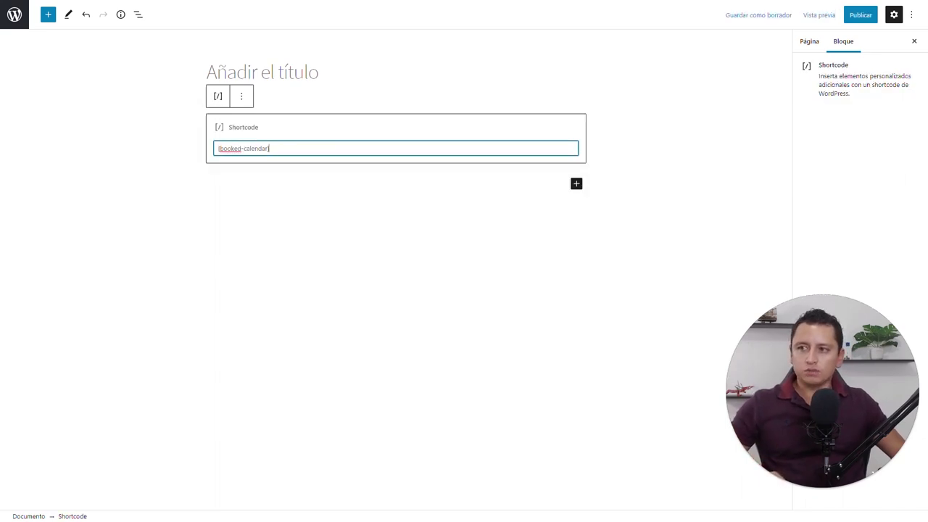
Title the page 'Reservaciones', publish it and view it on the live site
{"action": "left_click", "coordinate": [263, 72]}
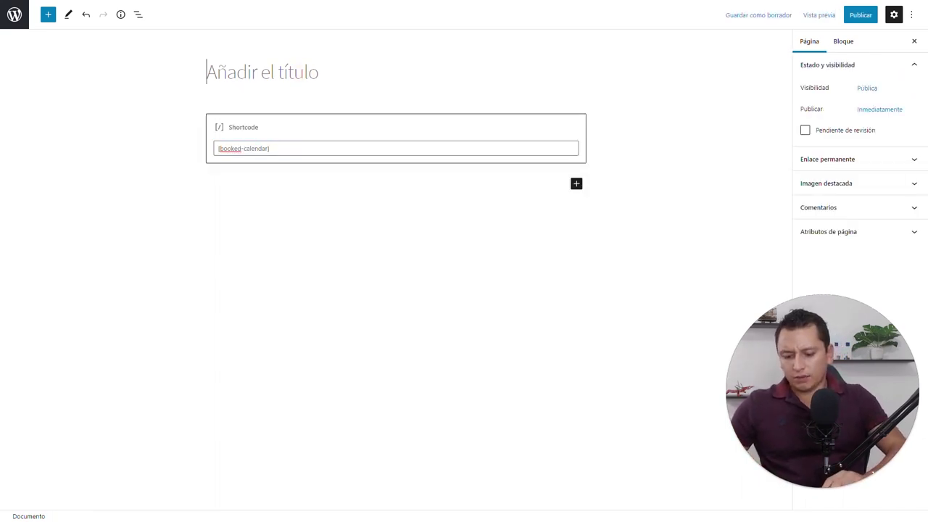
{"action": "type", "text": "Reservaciones"}
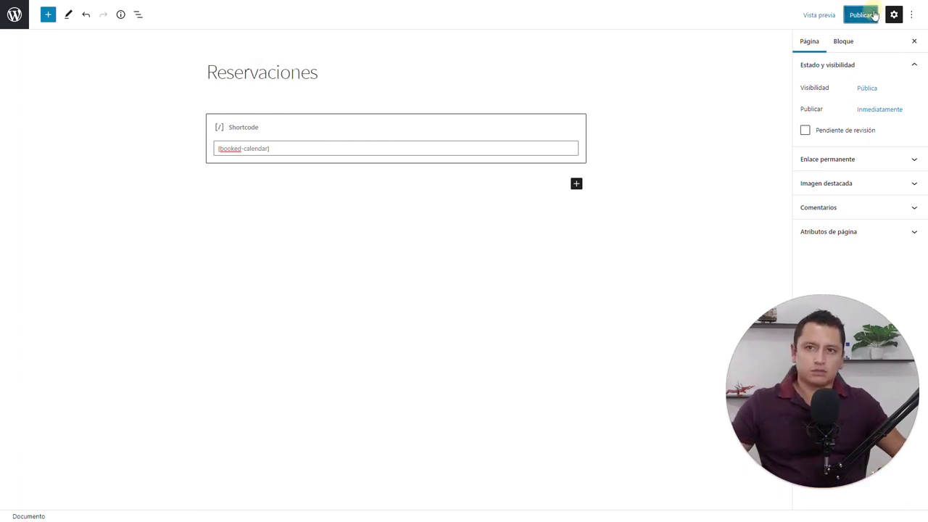
{"action": "left_click", "coordinate": [863, 14]}
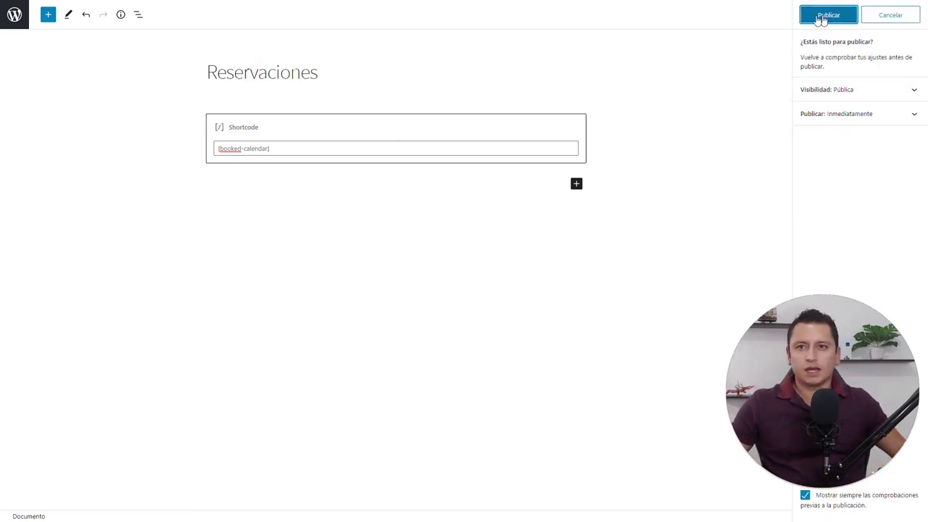
{"action": "left_click", "coordinate": [808, 16]}
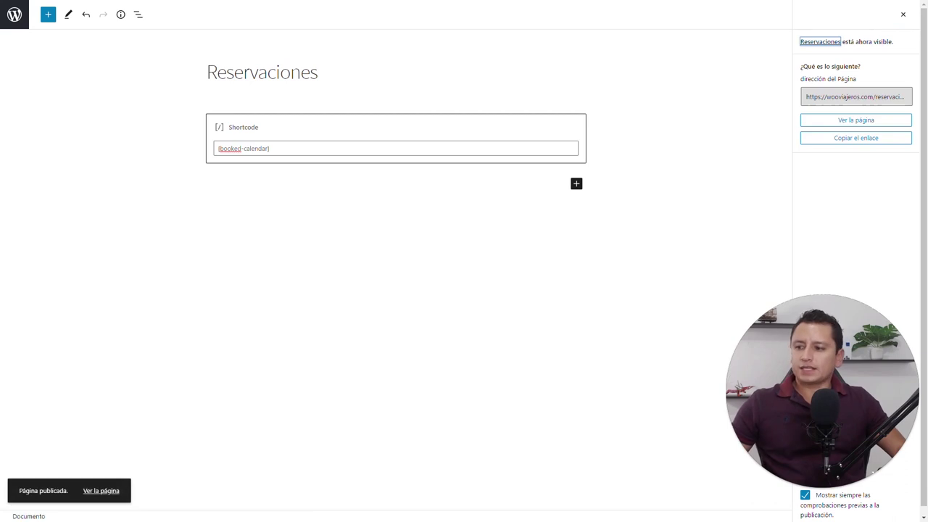
{"action": "left_click", "coordinate": [98, 496]}
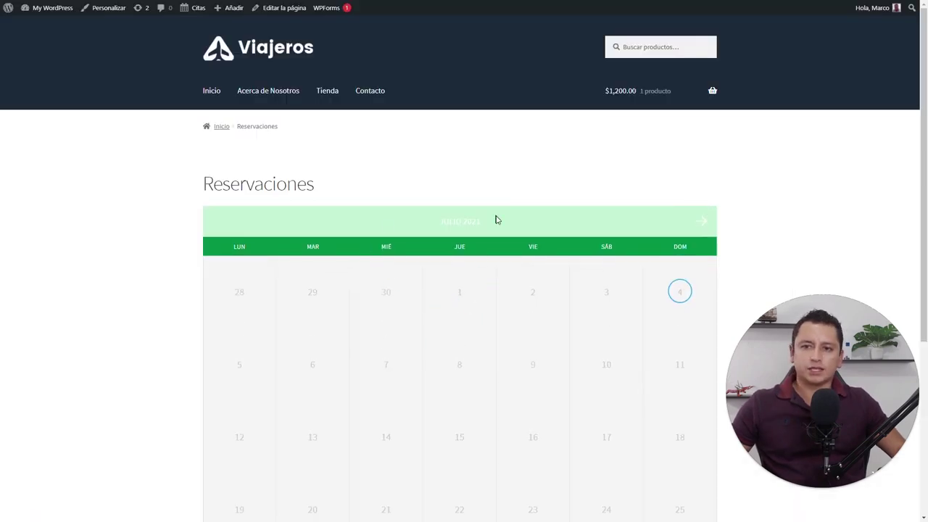
Step the booking calendar forward a month, back to July, then forward again
{"action": "left_click", "coordinate": [703, 222]}
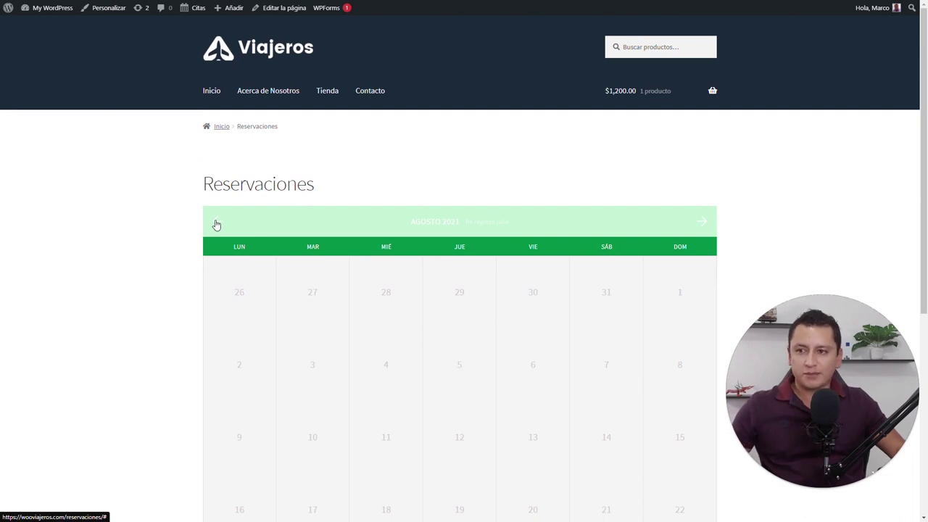
{"action": "scroll", "coordinate": [190, 213], "scroll_direction": "down", "scroll_amount": 2}
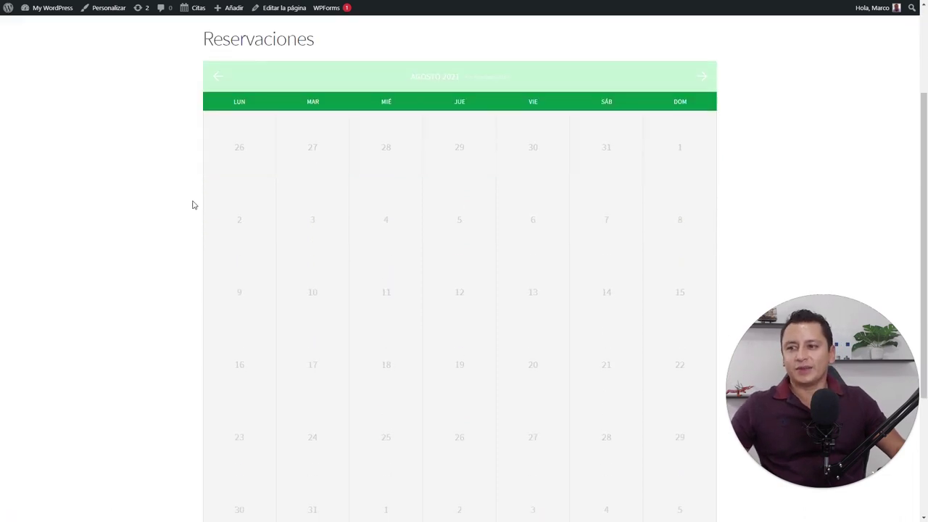
{"action": "left_click", "coordinate": [214, 78]}
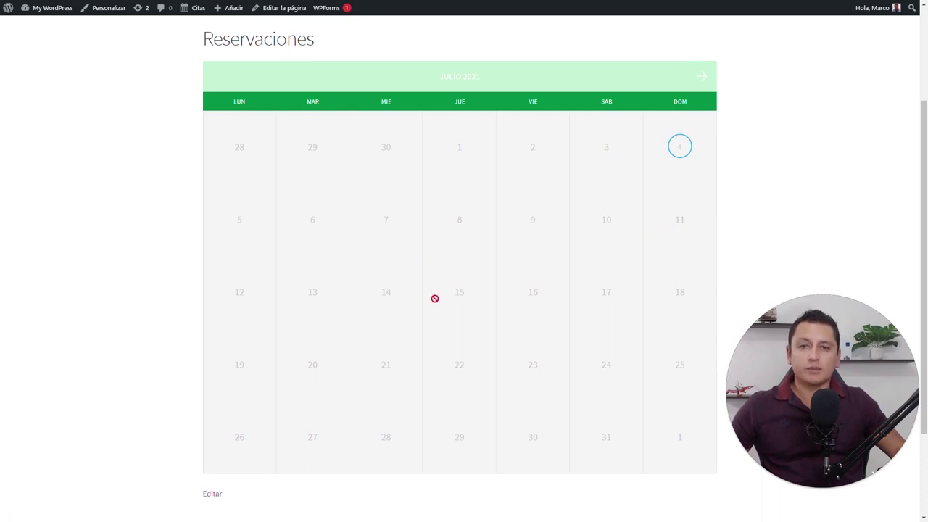
{"action": "left_click", "coordinate": [700, 78]}
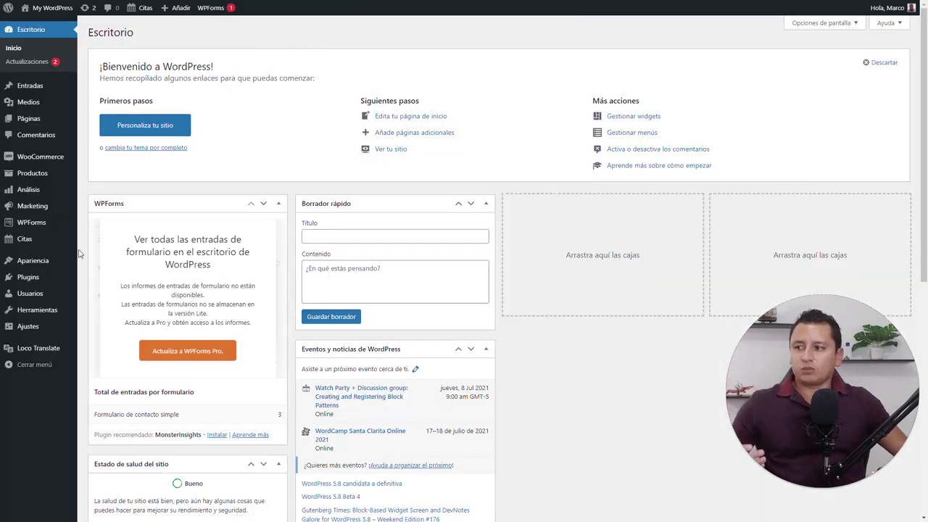
Go to the Booked plugin's Ajustes page under the Citas menu
{"action": "mouse_move", "coordinate": [42, 278]}
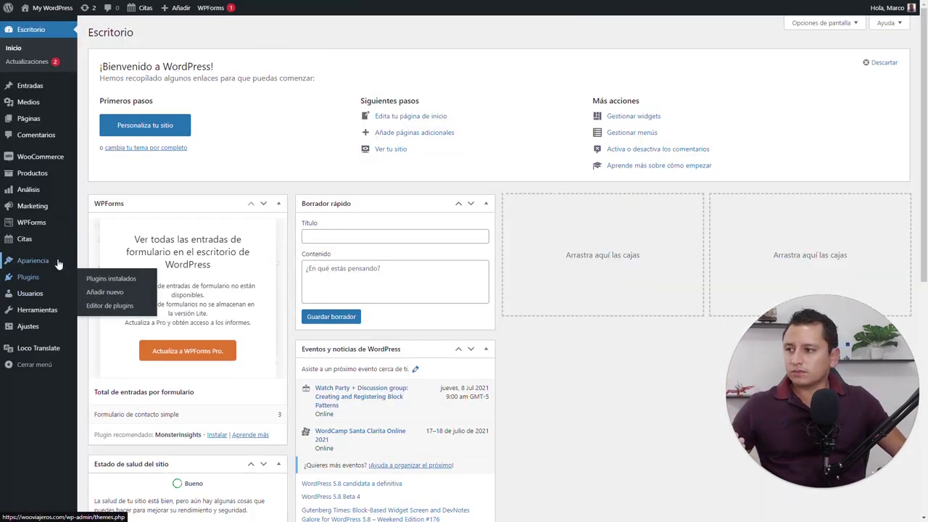
{"action": "mouse_move", "coordinate": [32, 260]}
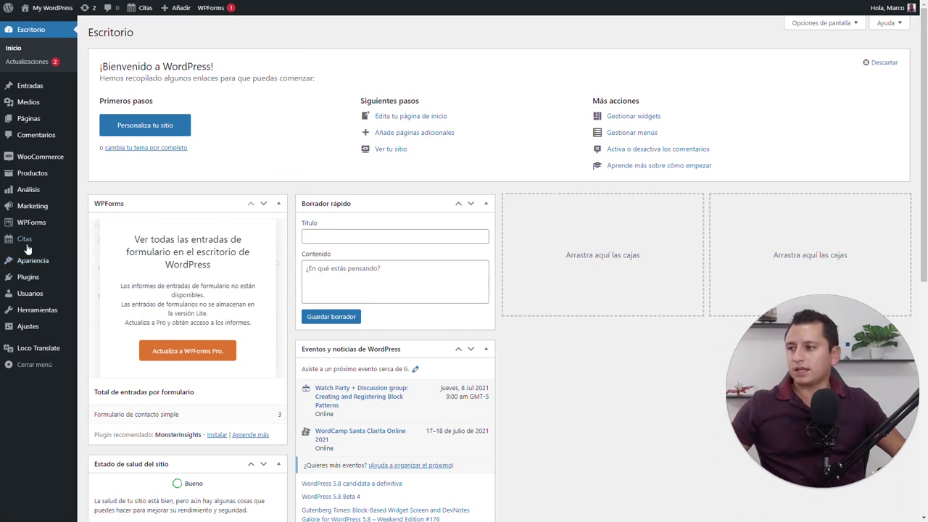
{"action": "mouse_move", "coordinate": [26, 243]}
{"action": "left_click", "coordinate": [105, 283]}
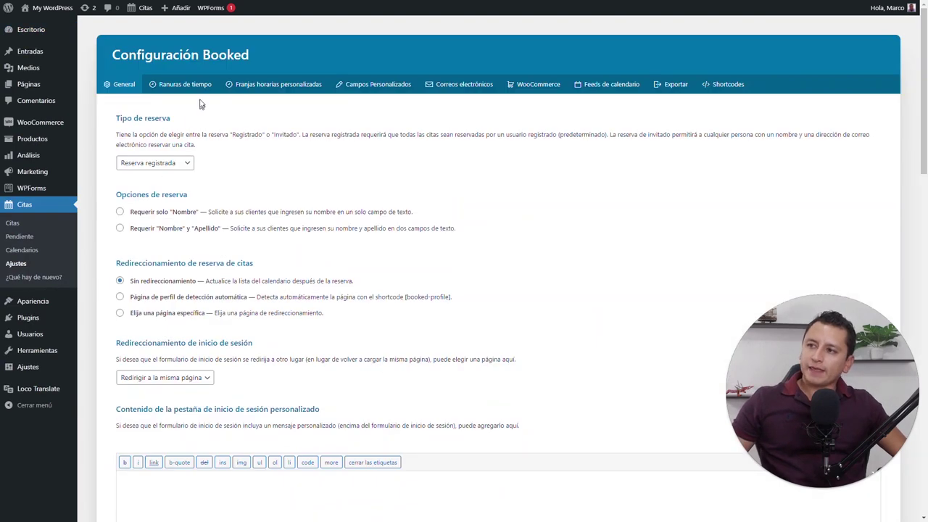
Start a bulk Monday time slot in Ranuras de tiempo with a 10:00 am start
{"action": "left_click", "coordinate": [195, 85]}
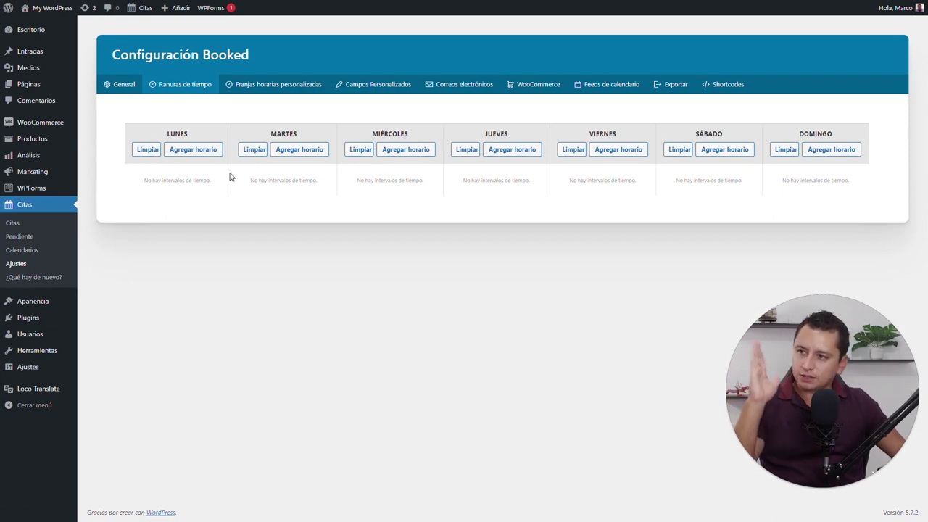
{"action": "left_click", "coordinate": [180, 151]}
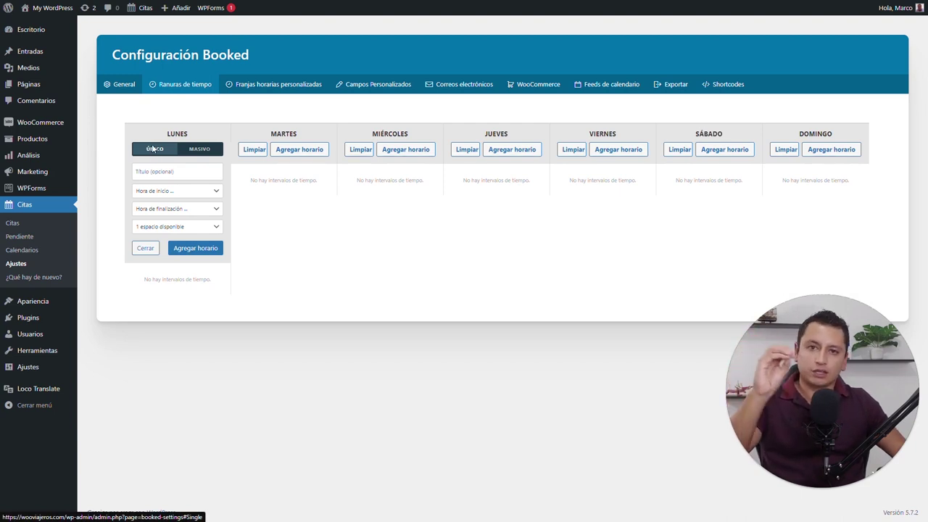
{"action": "left_click", "coordinate": [203, 150]}
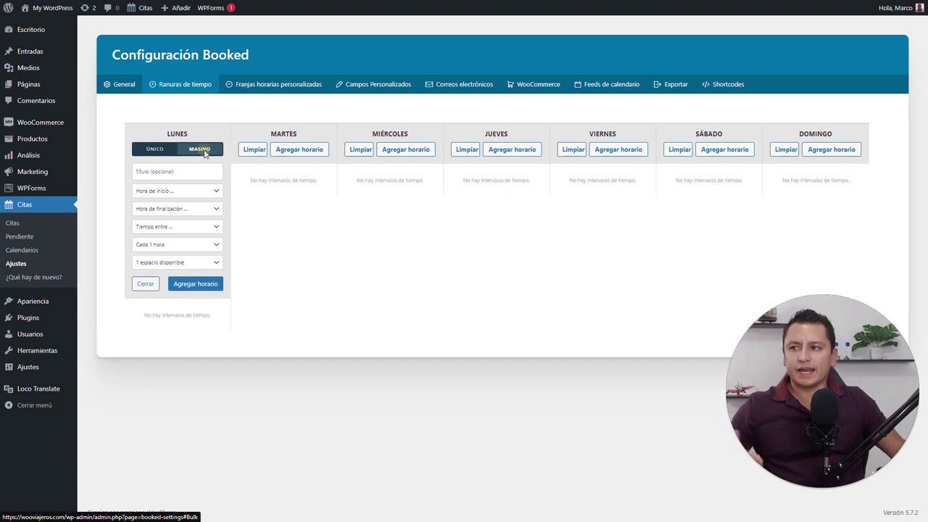
{"action": "left_click", "coordinate": [184, 192]}
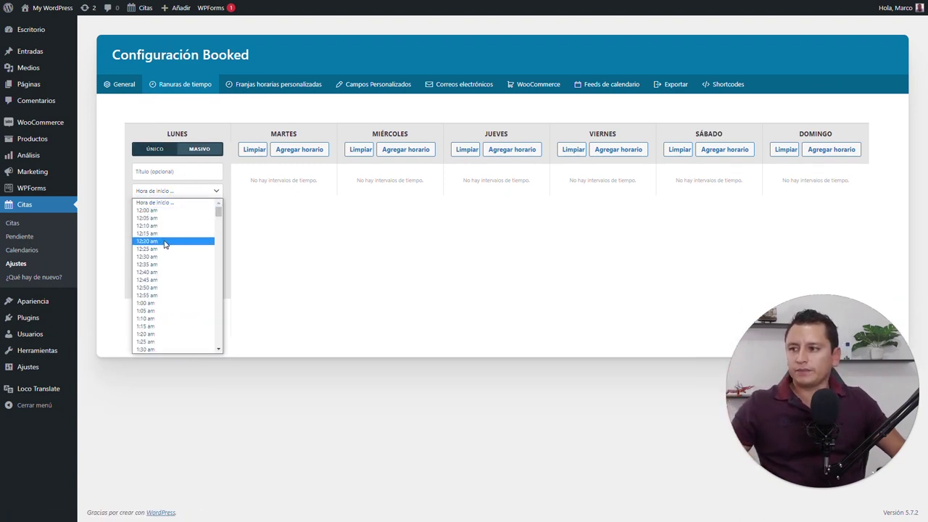
{"action": "scroll", "coordinate": [162, 326], "scroll_direction": "down", "scroll_amount": 3}
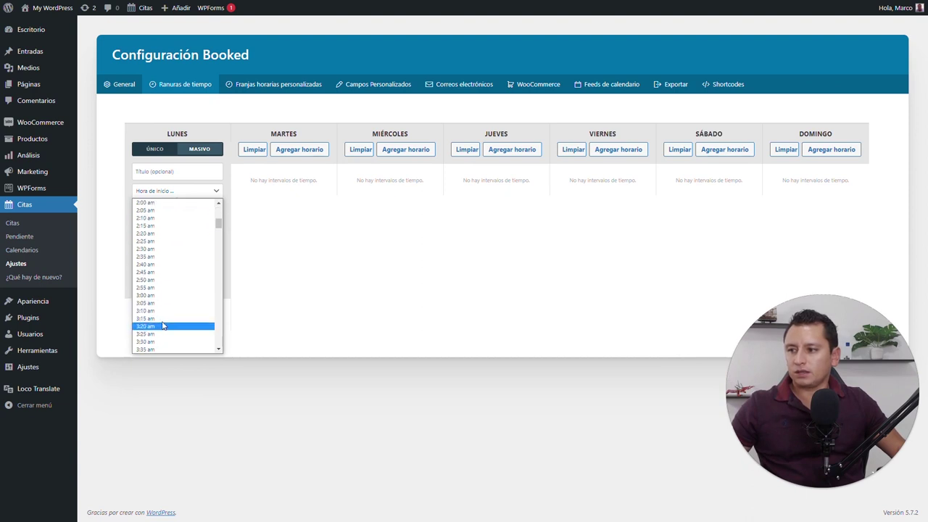
{"action": "scroll", "coordinate": [160, 320], "scroll_direction": "down", "scroll_amount": 3}
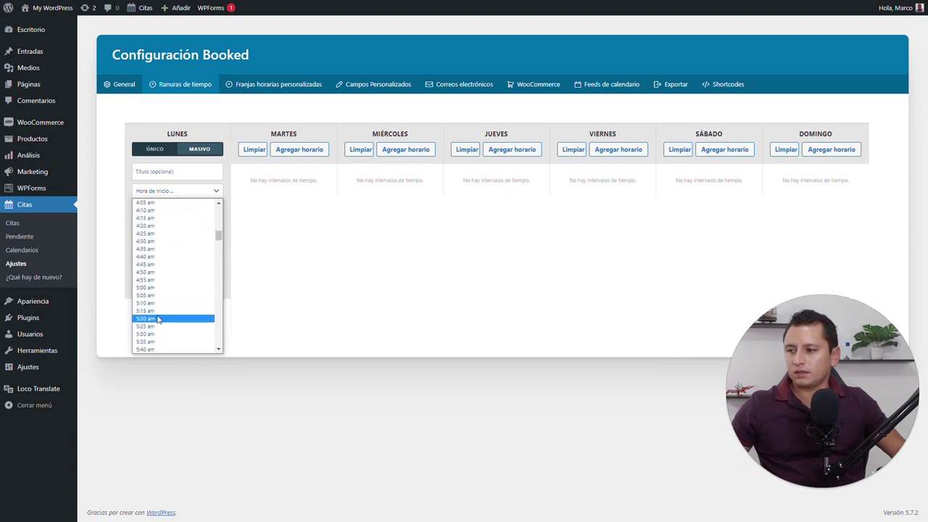
{"action": "scroll", "coordinate": [158, 322], "scroll_direction": "down", "scroll_amount": 2}
{"action": "scroll", "coordinate": [161, 321], "scroll_direction": "down", "scroll_amount": 3}
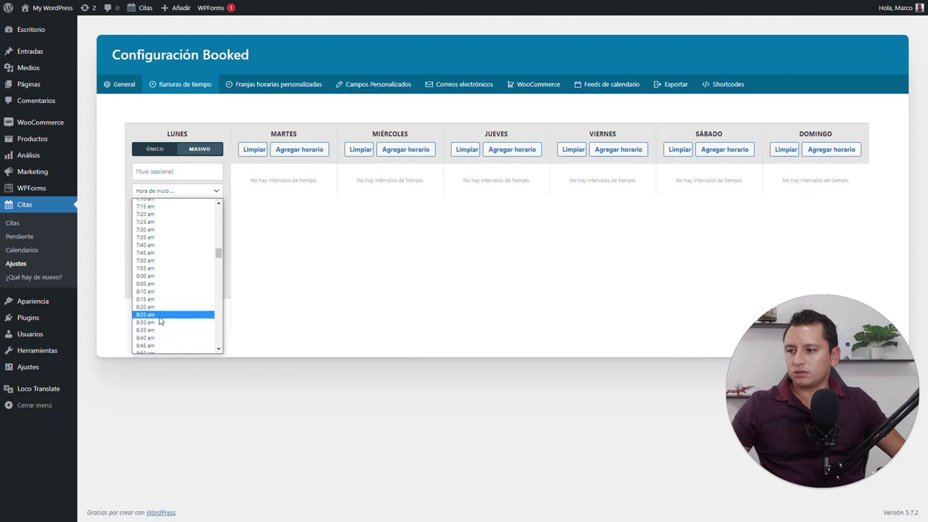
{"action": "scroll", "coordinate": [171, 326], "scroll_direction": "down", "scroll_amount": 3}
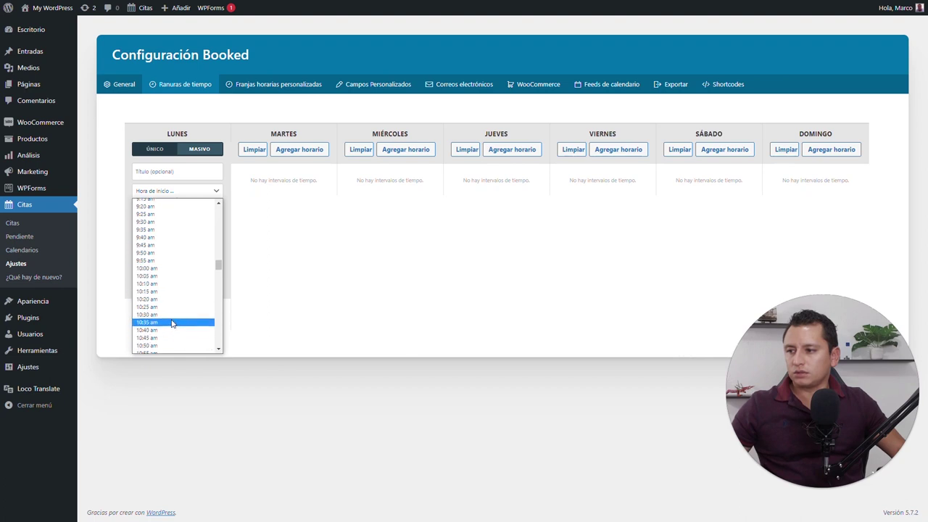
{"action": "left_click", "coordinate": [183, 269]}
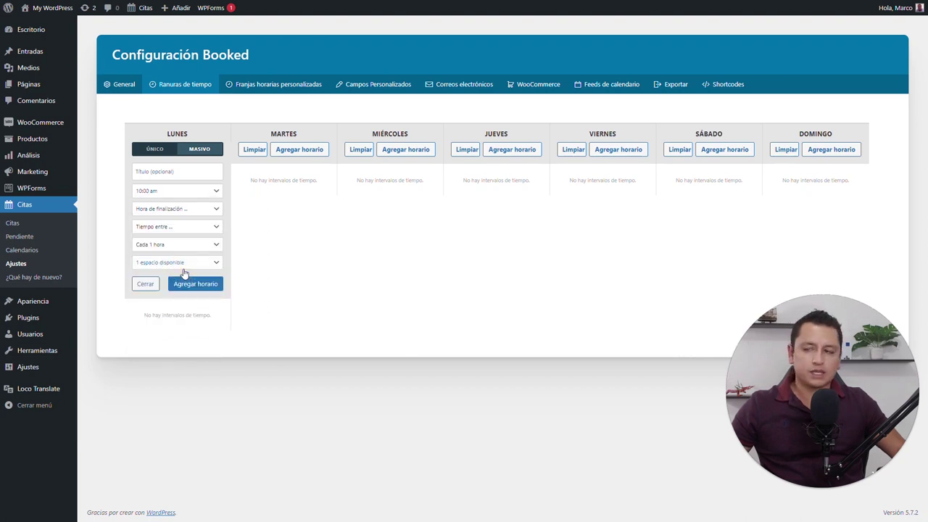
Set the end to 4:00 pm, no gap, hourly interval and one space per slot
{"action": "left_click", "coordinate": [190, 208]}
{"action": "scroll", "coordinate": [174, 319], "scroll_direction": "down", "scroll_amount": 5}
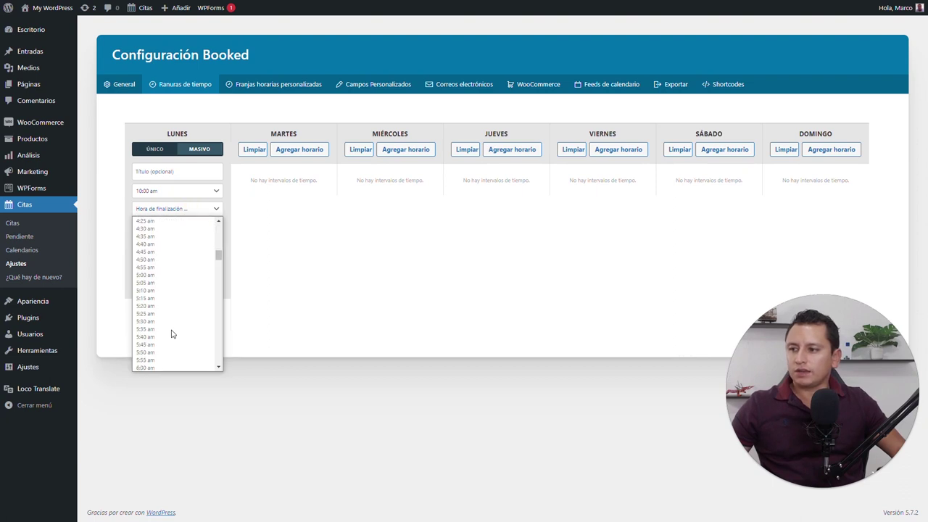
{"action": "scroll", "coordinate": [172, 329], "scroll_direction": "down", "scroll_amount": 15}
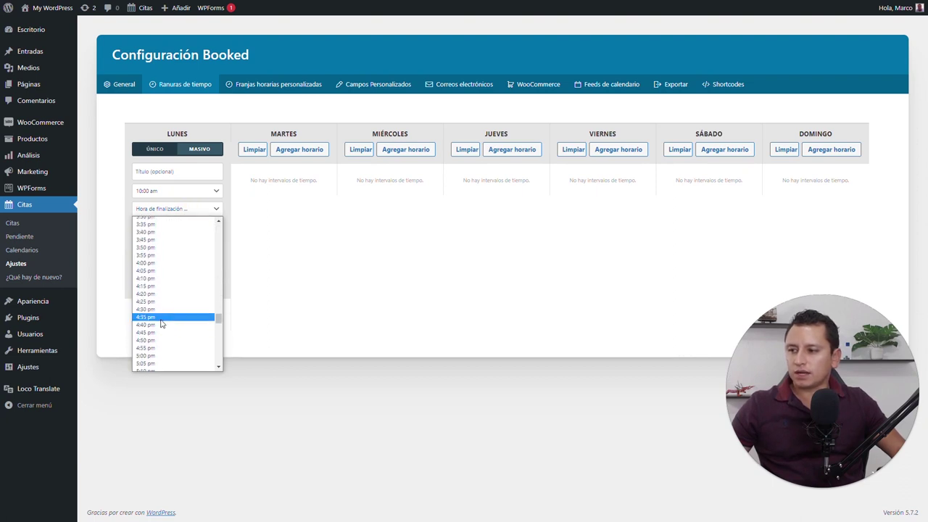
{"action": "left_click", "coordinate": [176, 262]}
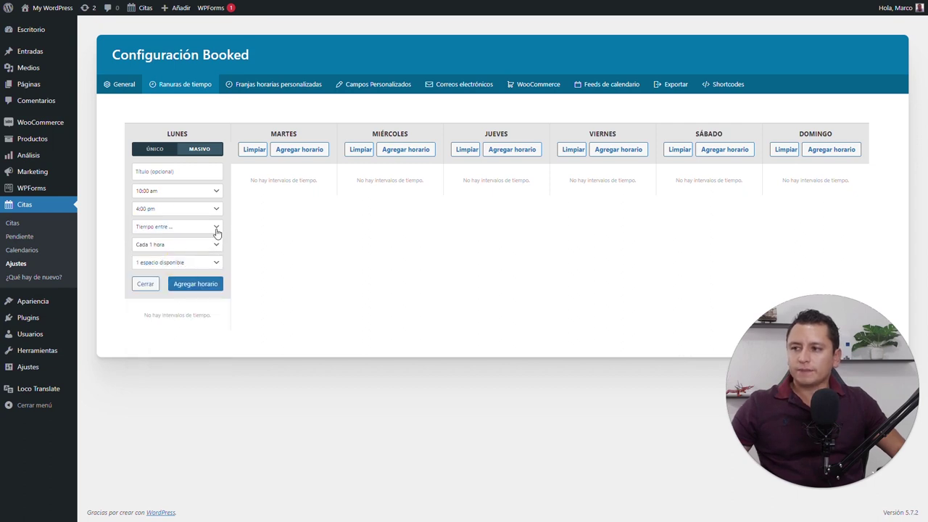
{"action": "left_click", "coordinate": [213, 229]}
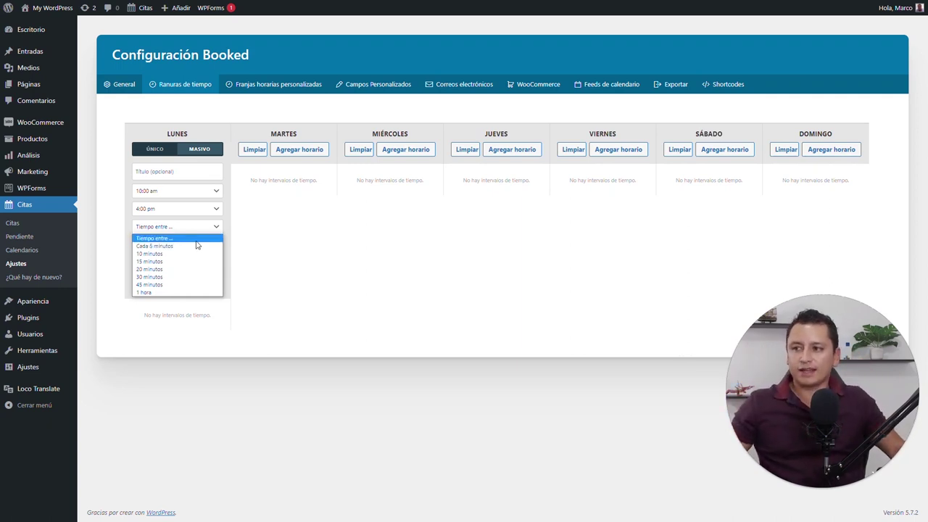
{"action": "left_click", "coordinate": [195, 246]}
{"action": "left_click", "coordinate": [217, 246]}
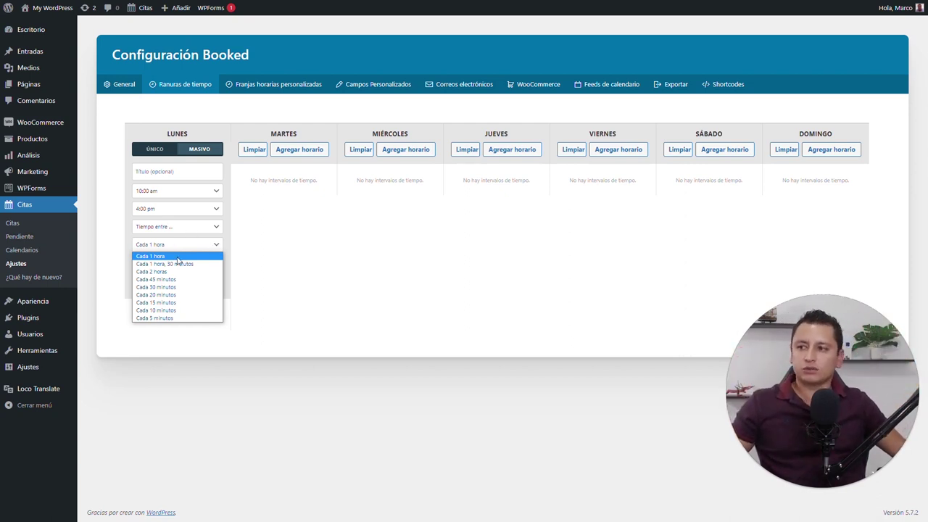
{"action": "left_click", "coordinate": [181, 256]}
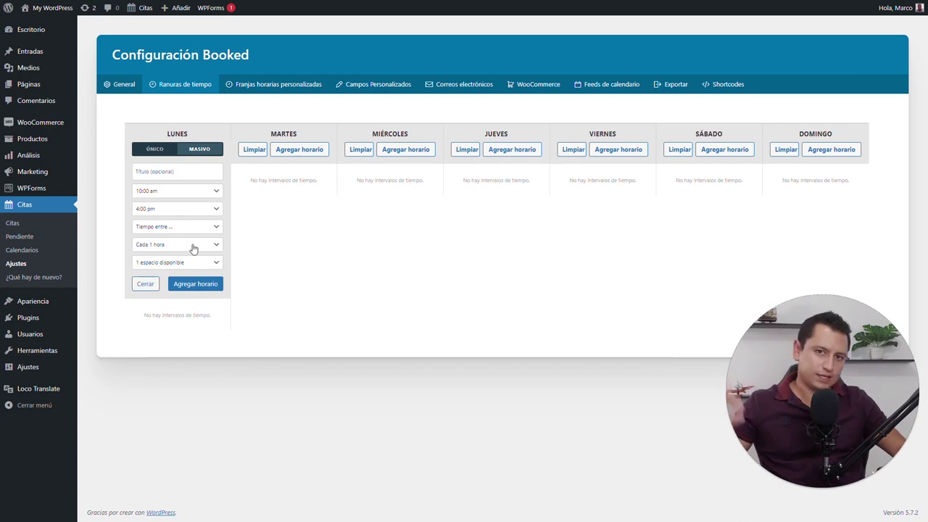
{"action": "left_click", "coordinate": [210, 263]}
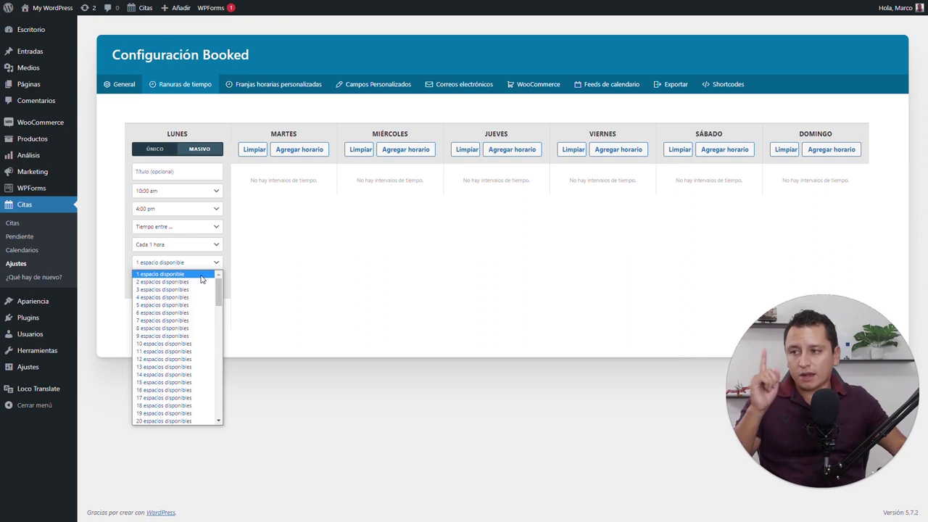
{"action": "left_click", "coordinate": [201, 276]}
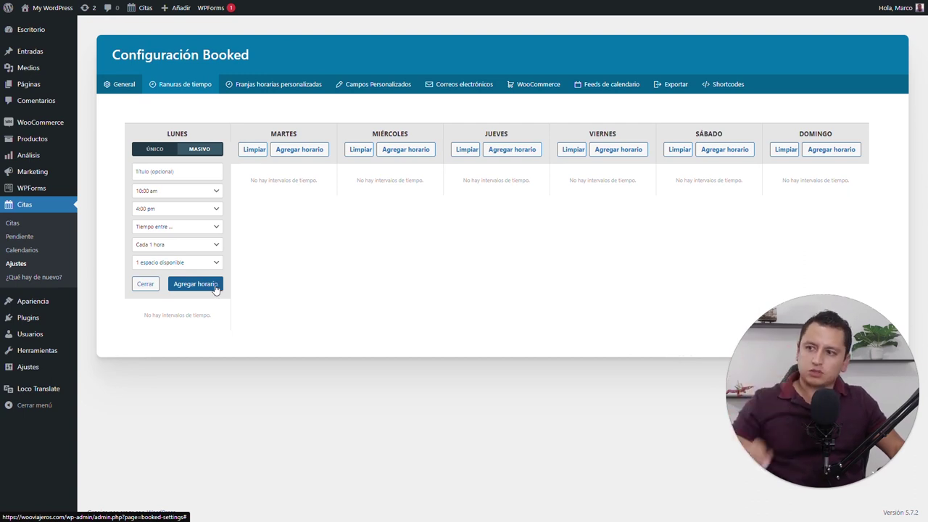
Add Monday's five hourly slots from 10:00 am to 3:00 pm, then close Tuesday's form unused
{"action": "left_click", "coordinate": [207, 284]}
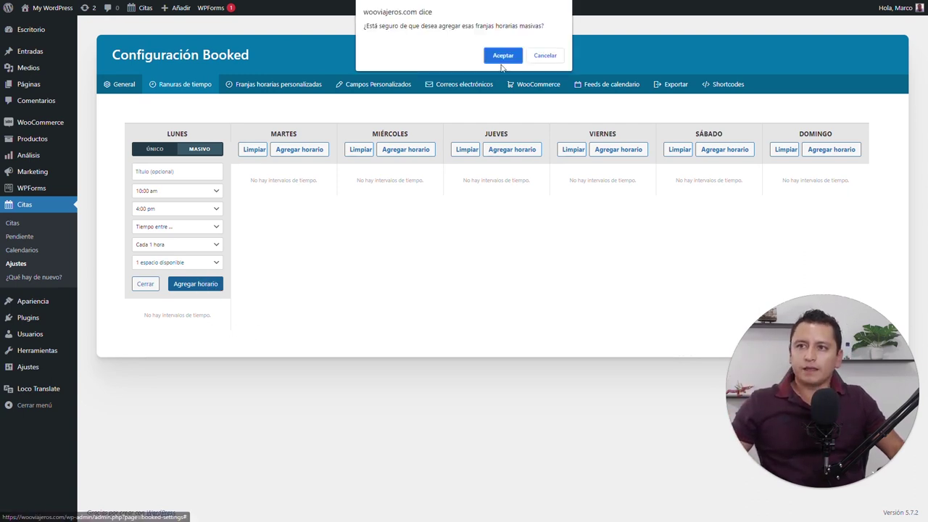
{"action": "left_click", "coordinate": [503, 55]}
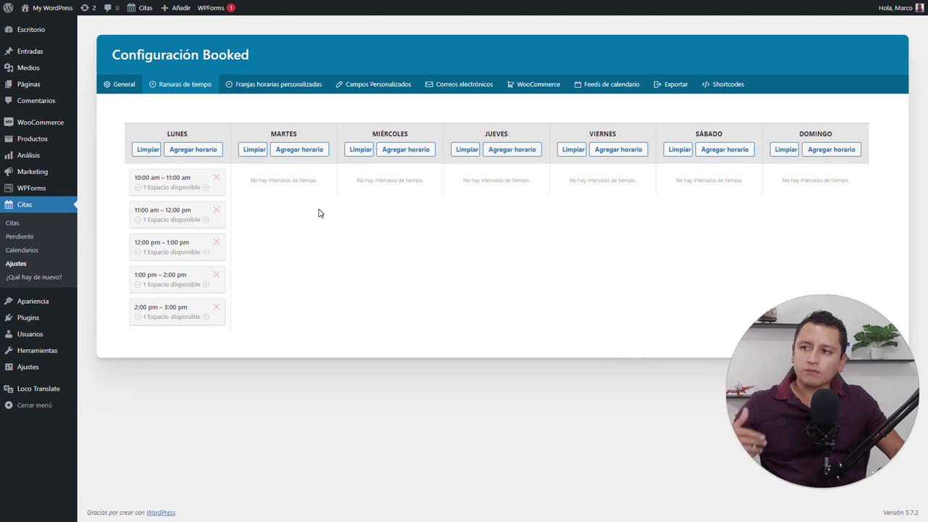
{"action": "left_click", "coordinate": [303, 152]}
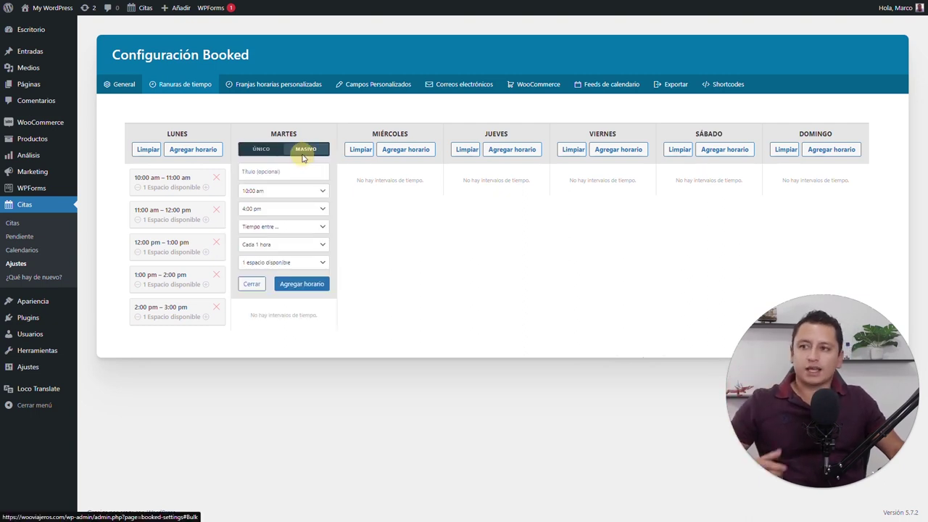
{"action": "left_click", "coordinate": [259, 149]}
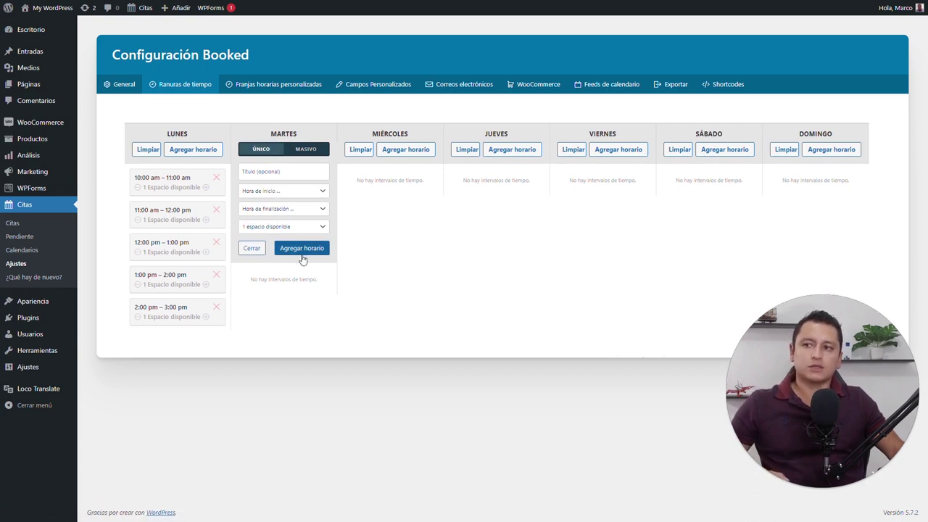
{"action": "left_click", "coordinate": [248, 251]}
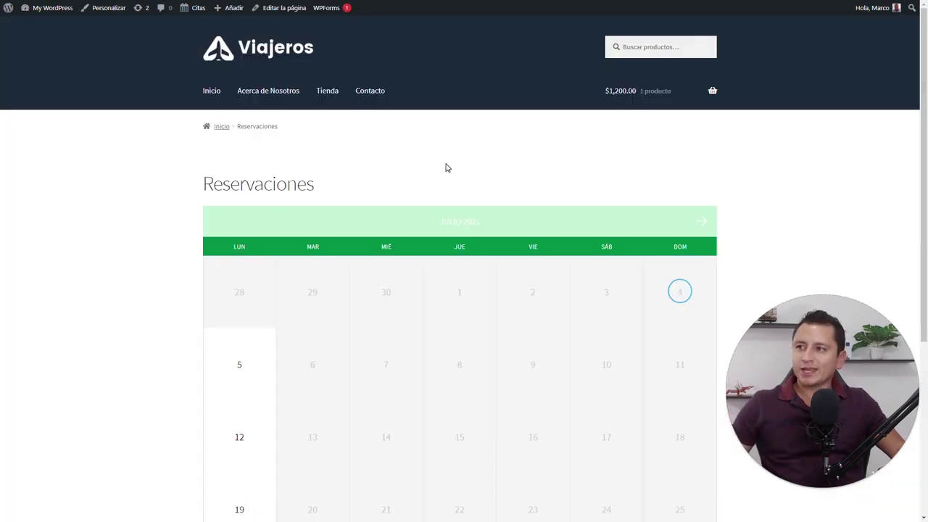
Request the 10:00–11:00 am slot on July 5, 2021 from the front-end calendar
{"action": "scroll", "coordinate": [445, 167], "scroll_direction": "down", "scroll_amount": 3}
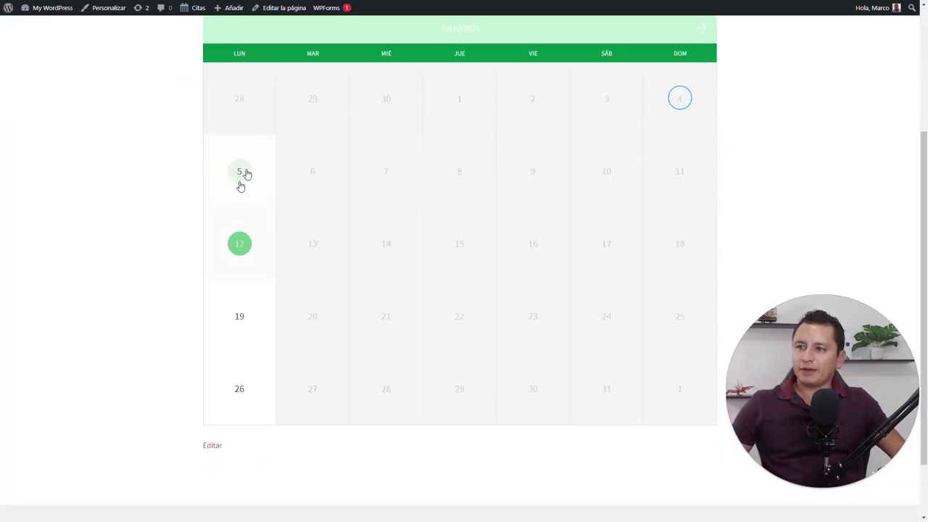
{"action": "mouse_move", "coordinate": [237, 258]}
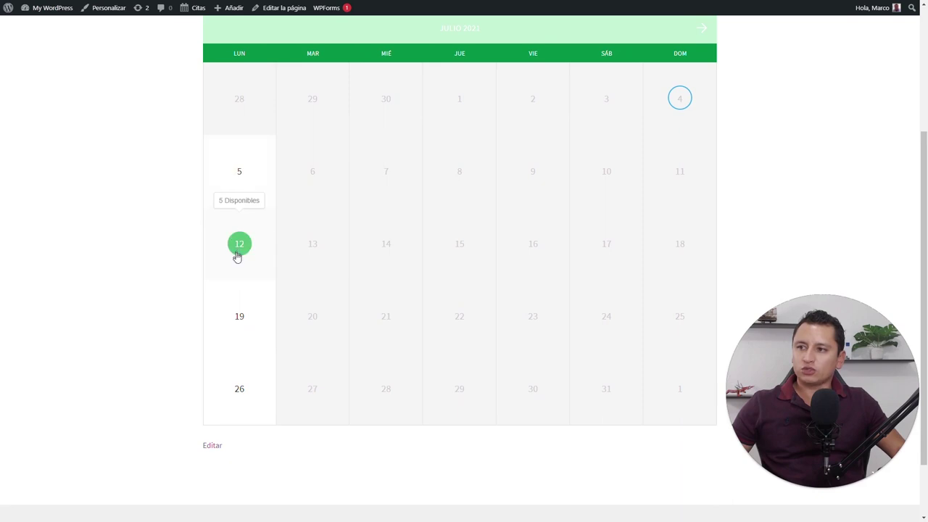
{"action": "left_click", "coordinate": [241, 176]}
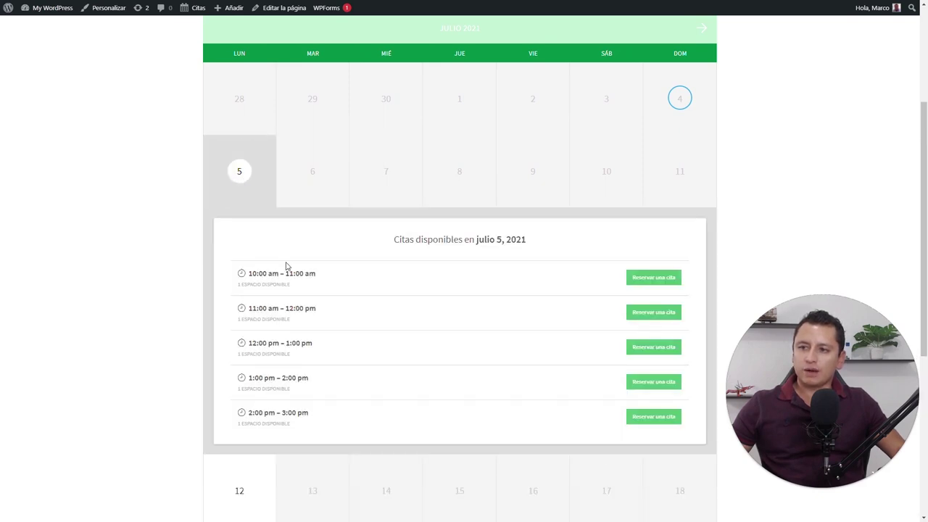
{"action": "left_click", "coordinate": [661, 277]}
{"action": "left_click", "coordinate": [639, 279]}
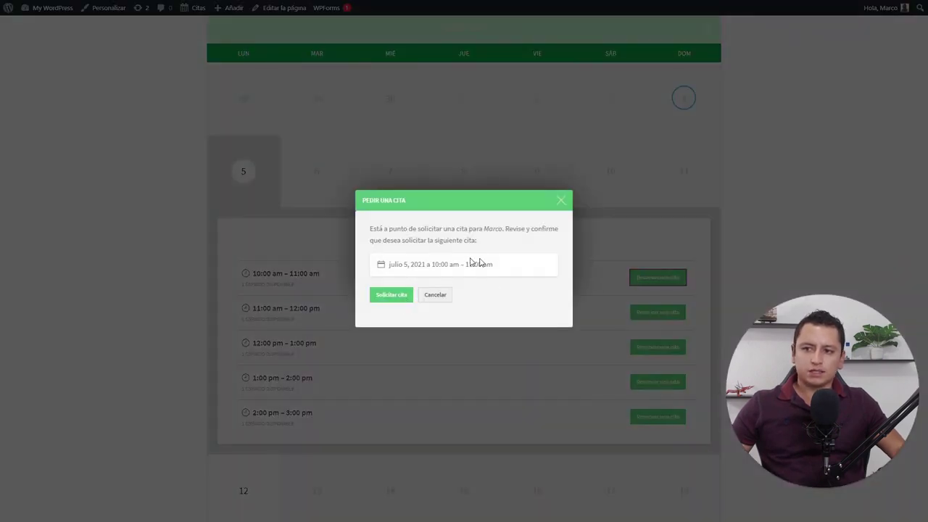
{"action": "left_click", "coordinate": [410, 297]}
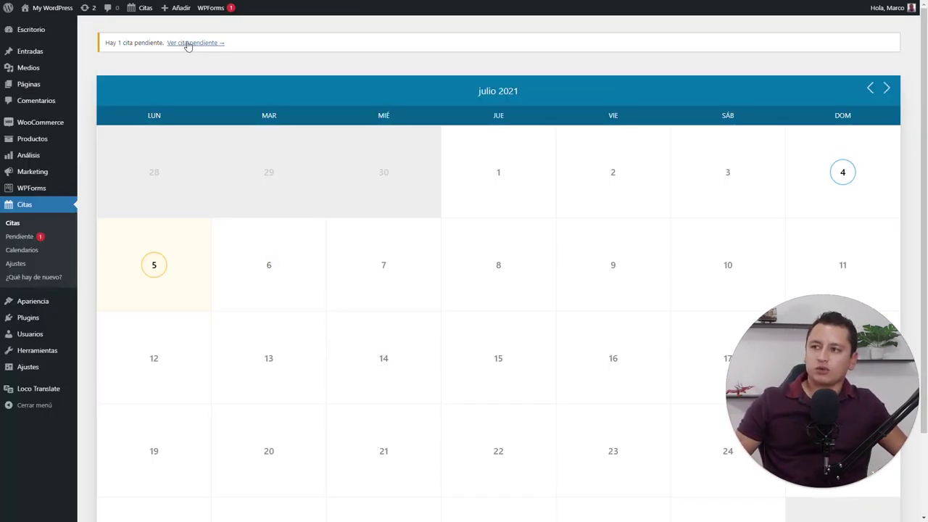
Review the pending appointments list under Citas
{"action": "left_click", "coordinate": [36, 236]}
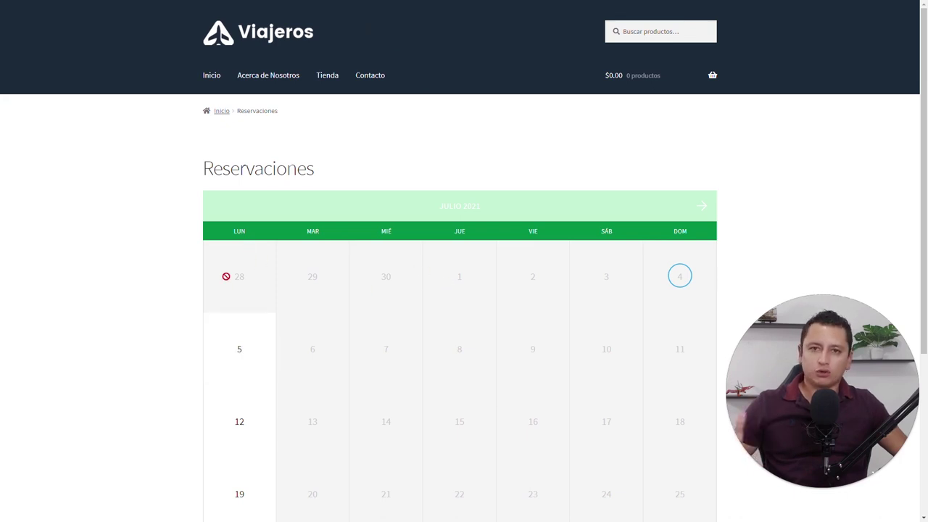
Try booking the 11:00 am slot on July 5 and hit the login prompt
{"action": "left_click", "coordinate": [244, 350]}
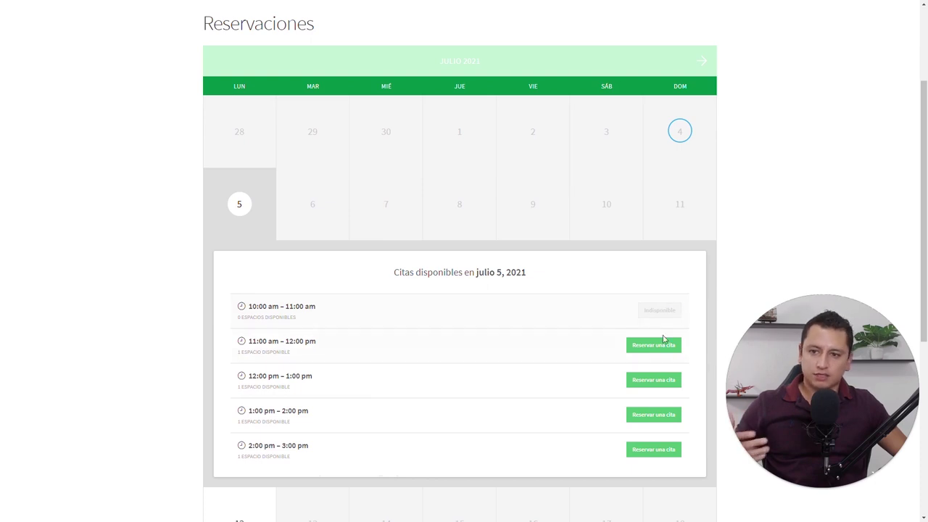
{"action": "left_click", "coordinate": [656, 351]}
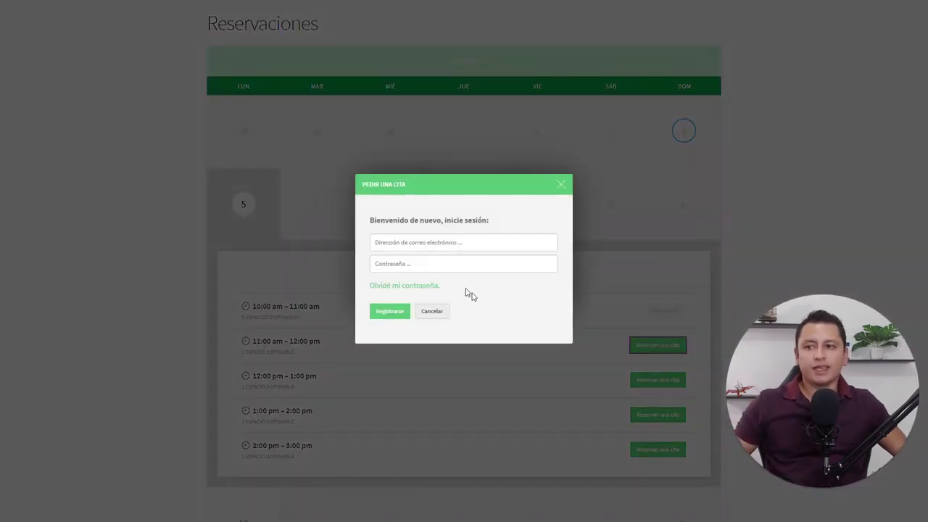
{"action": "left_click", "coordinate": [457, 243]}
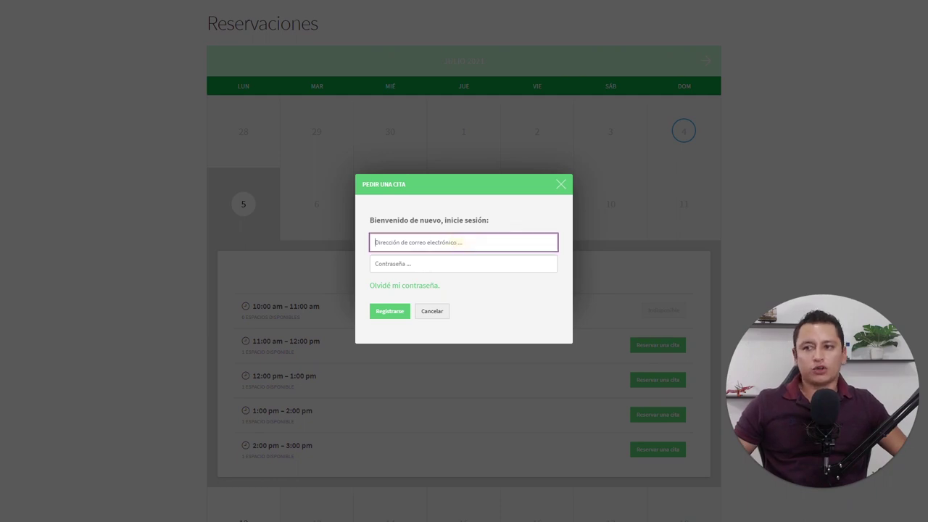
{"action": "left_click", "coordinate": [484, 263]}
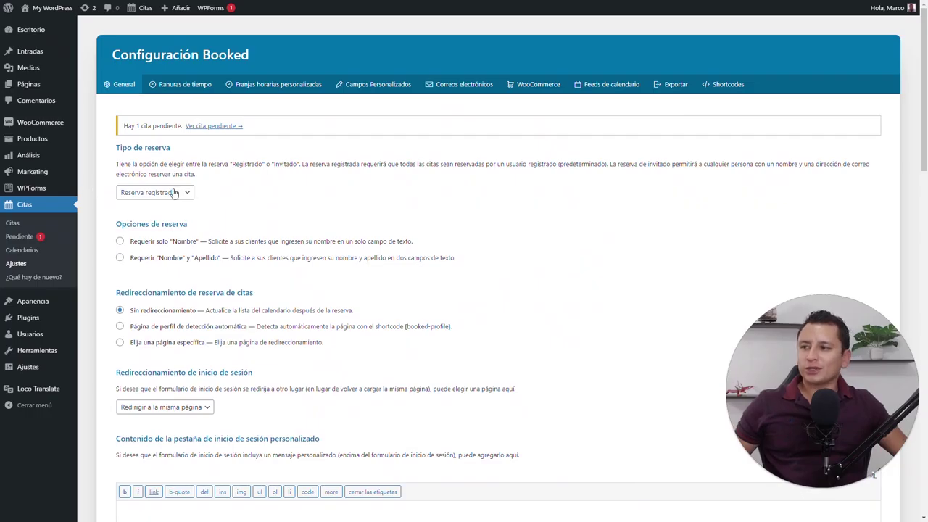
Change Tipo de reserva to Reserva de invitados and save the Booked settings
{"action": "left_click", "coordinate": [183, 194]}
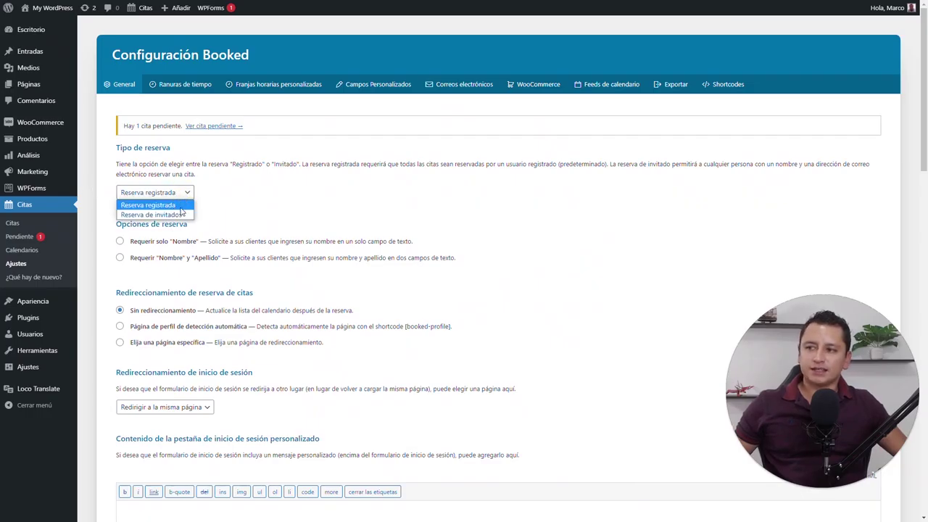
{"action": "left_click", "coordinate": [182, 215]}
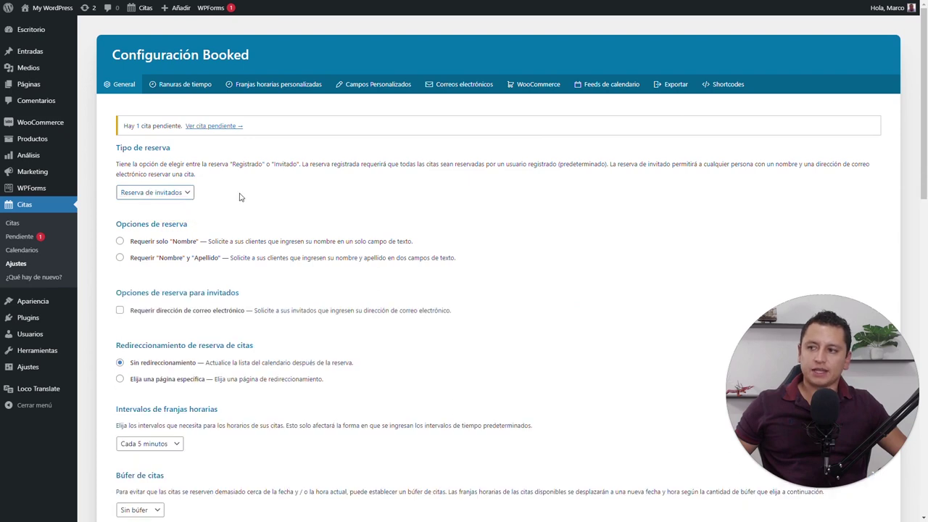
{"action": "scroll", "coordinate": [243, 261], "scroll_direction": "down", "scroll_amount": 15}
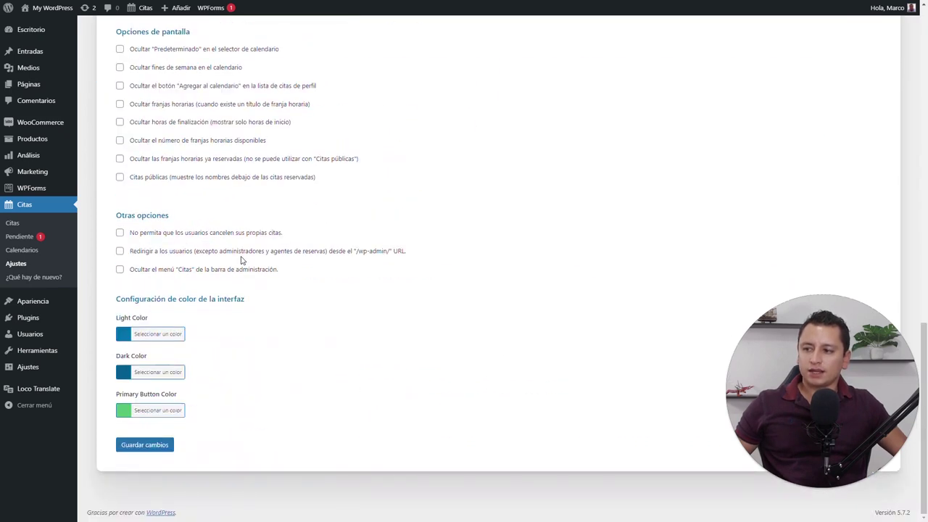
{"action": "left_click", "coordinate": [154, 448]}
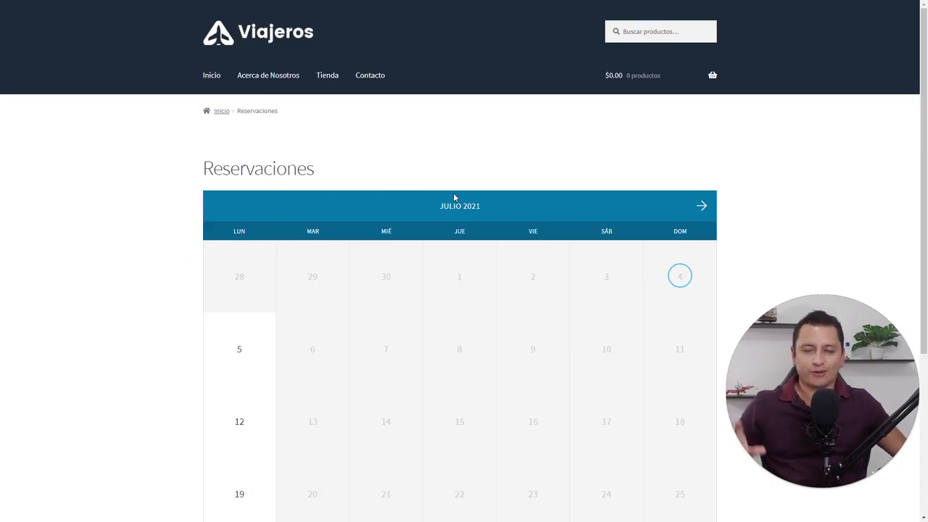
Request the 11:00 am slot on July 5 as a guest, entering only a name
{"action": "mouse_move", "coordinate": [243, 353]}
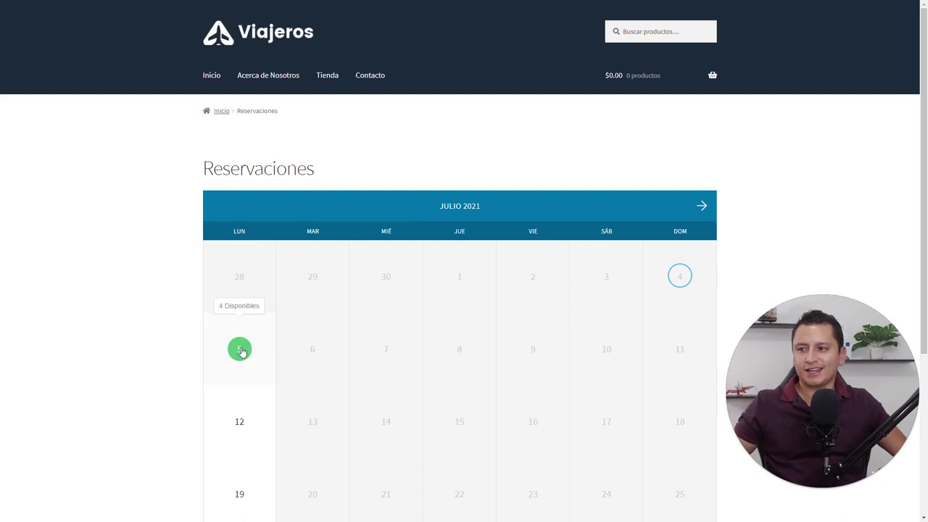
{"action": "left_click", "coordinate": [242, 353]}
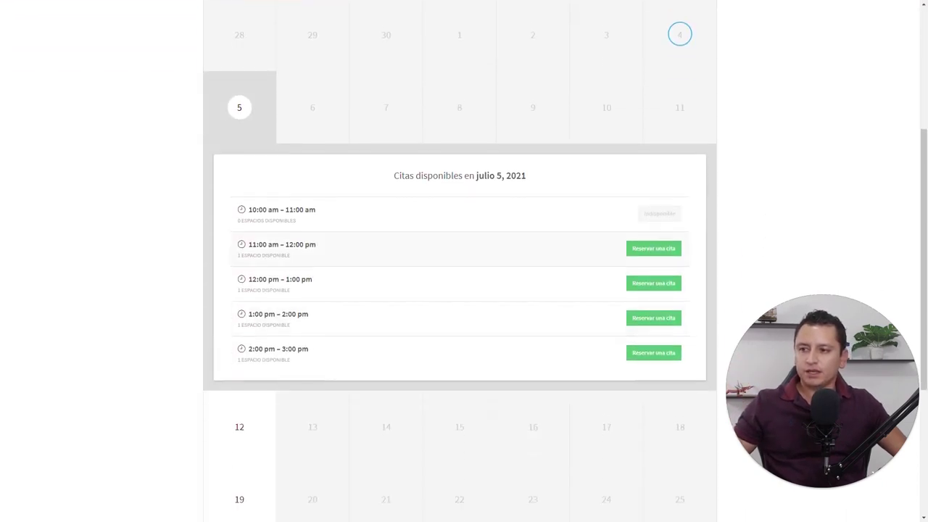
{"action": "left_click", "coordinate": [649, 248]}
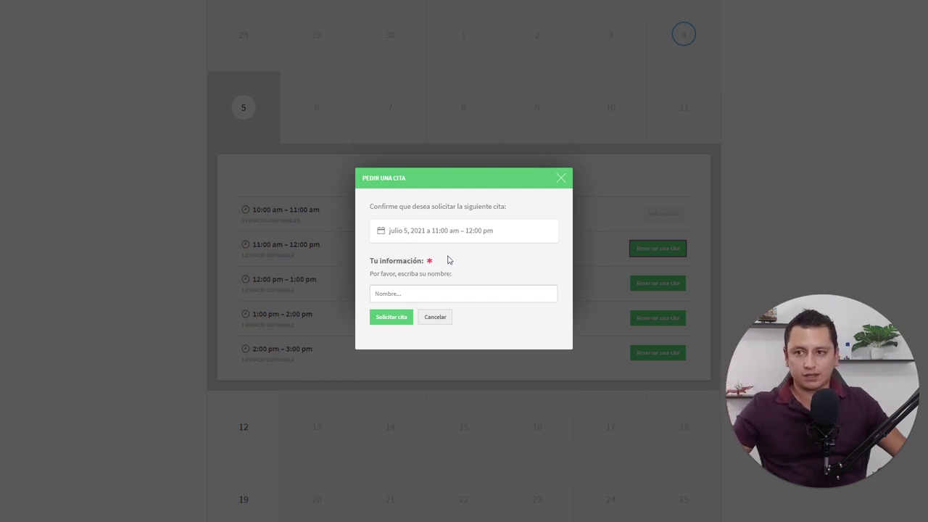
{"action": "left_click", "coordinate": [414, 293]}
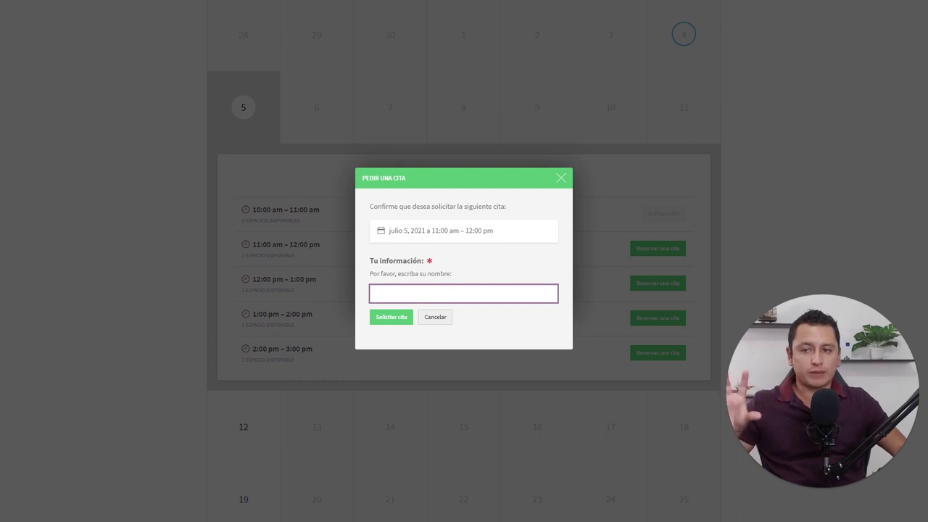
{"action": "type", "text": "Marco"}
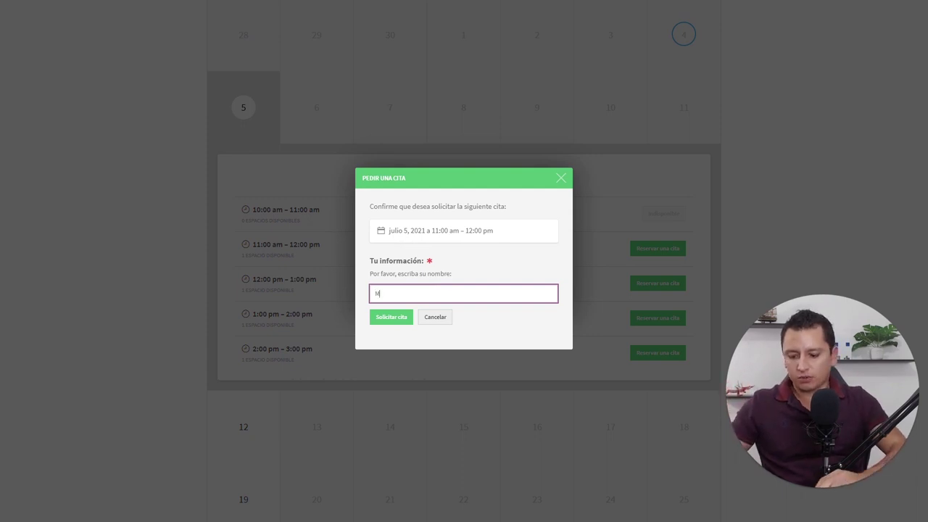
{"action": "left_click", "coordinate": [393, 316]}
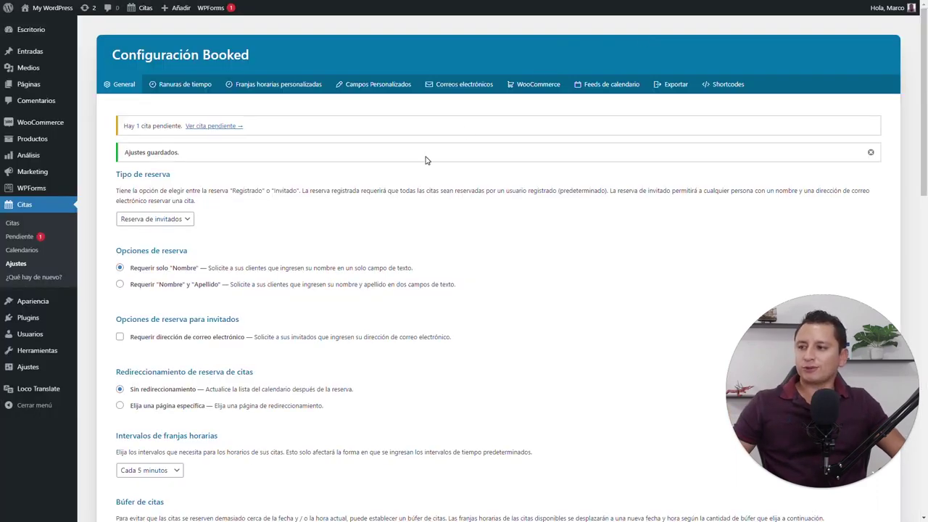
View the pending appointments list and open the 11:00 am pending booking
{"action": "left_click", "coordinate": [20, 238]}
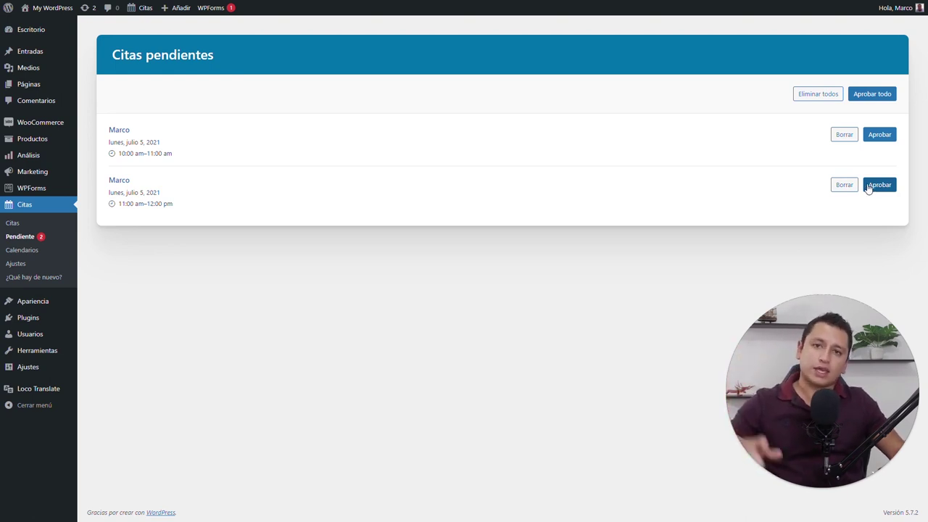
{"action": "left_click", "coordinate": [119, 181]}
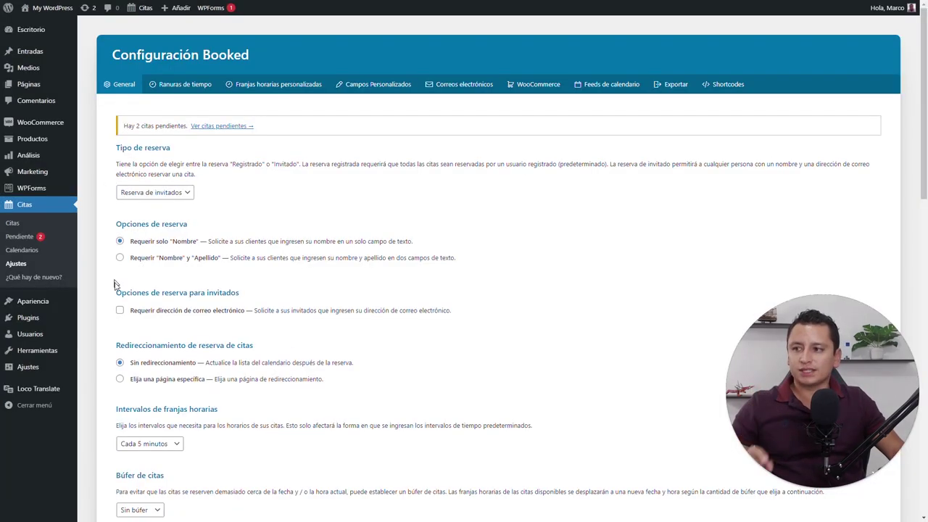
Require guest e-mail addresses and limit bookable dates to July 4–31, 2021
{"action": "left_click", "coordinate": [120, 312]}
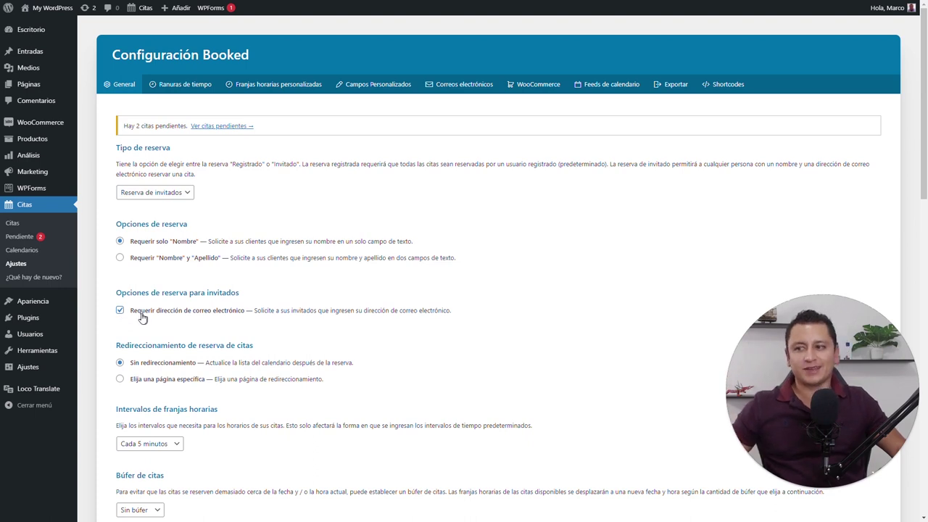
{"action": "scroll", "coordinate": [152, 318], "scroll_direction": "down", "scroll_amount": 1}
{"action": "scroll", "coordinate": [134, 278], "scroll_direction": "down", "scroll_amount": 7}
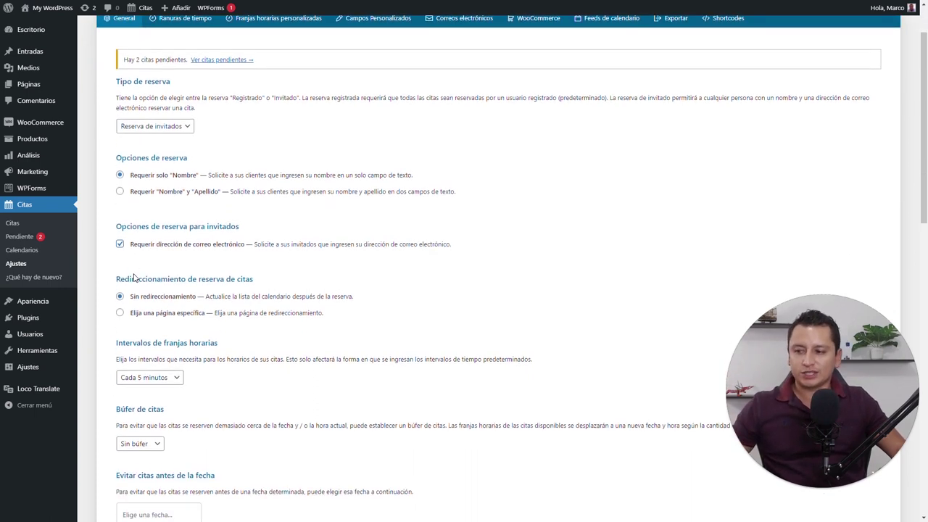
{"action": "scroll", "coordinate": [134, 278], "scroll_direction": "down", "scroll_amount": 3}
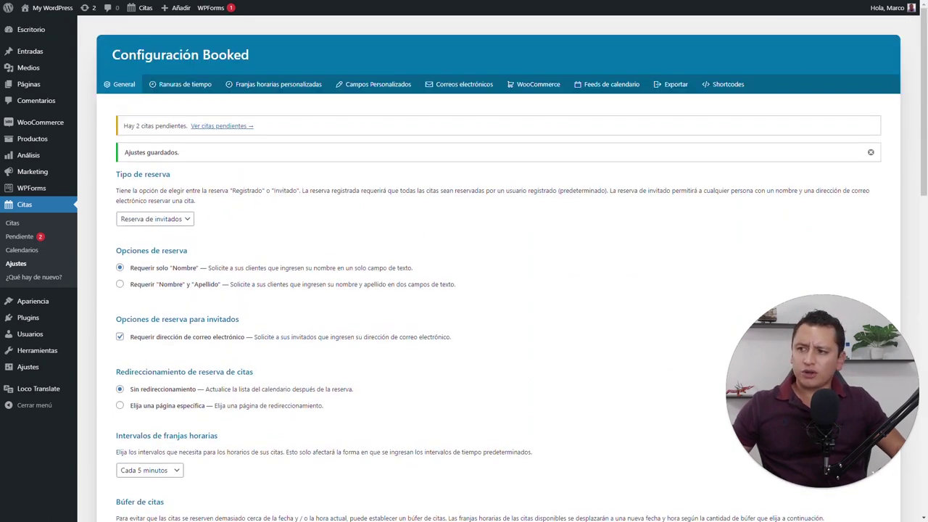
{"action": "scroll", "coordinate": [217, 317], "scroll_direction": "down", "scroll_amount": 5}
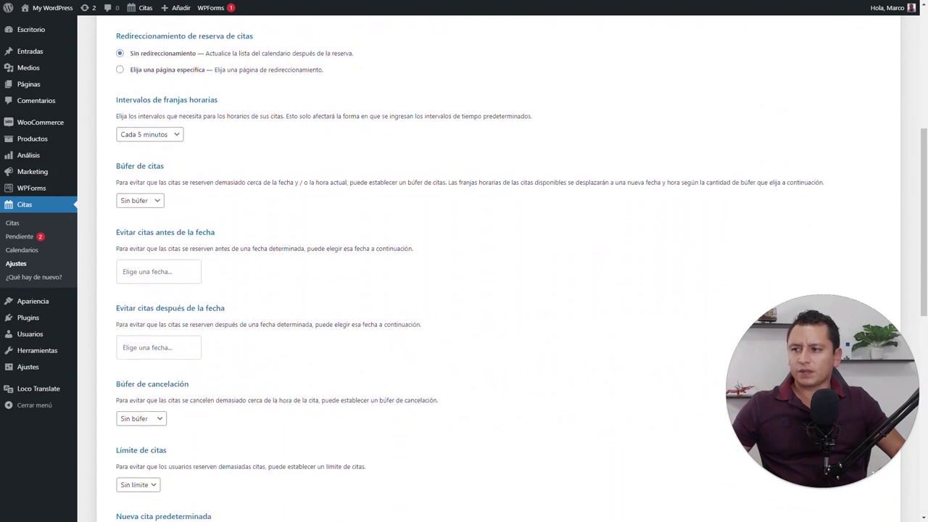
{"action": "left_click", "coordinate": [159, 221]}
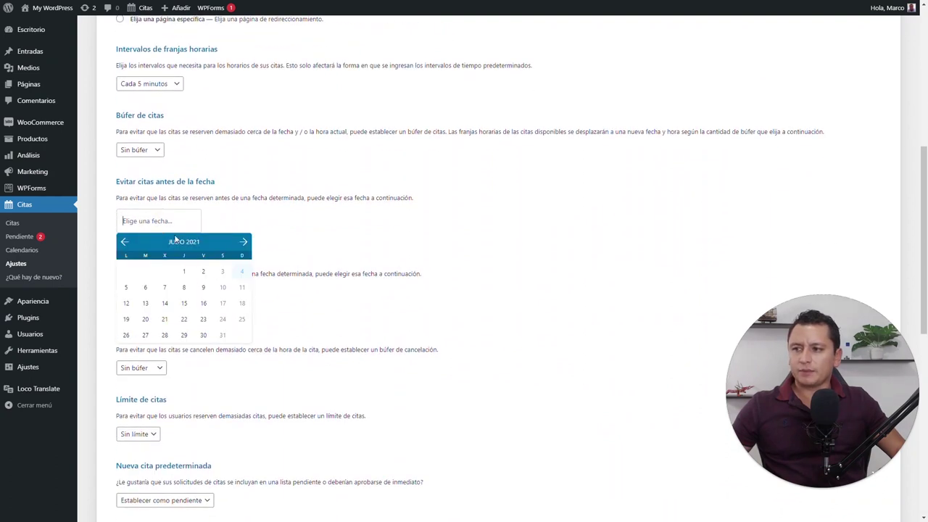
{"action": "left_click", "coordinate": [242, 271]}
{"action": "left_click", "coordinate": [167, 297]}
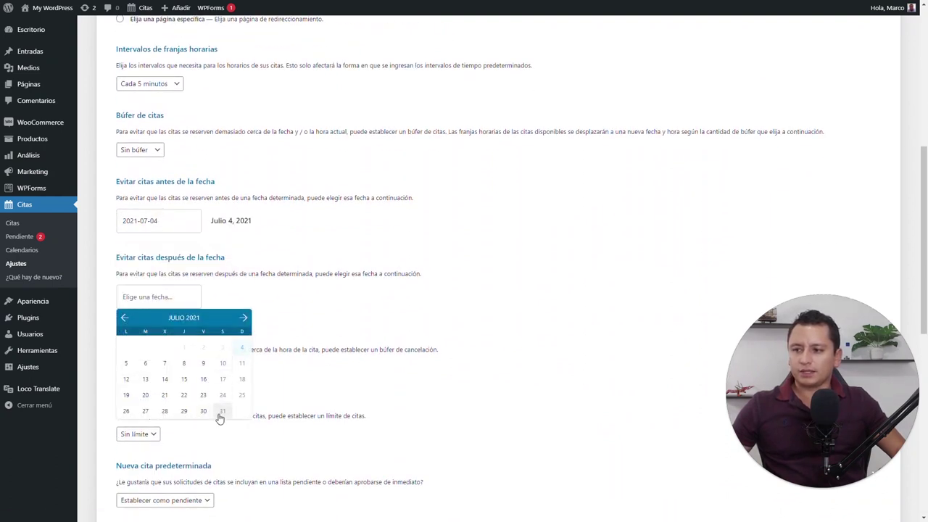
{"action": "left_click", "coordinate": [222, 416]}
Save the booking settings and show the pending appointments list
{"action": "scroll", "coordinate": [300, 334], "scroll_direction": "down", "scroll_amount": 3}
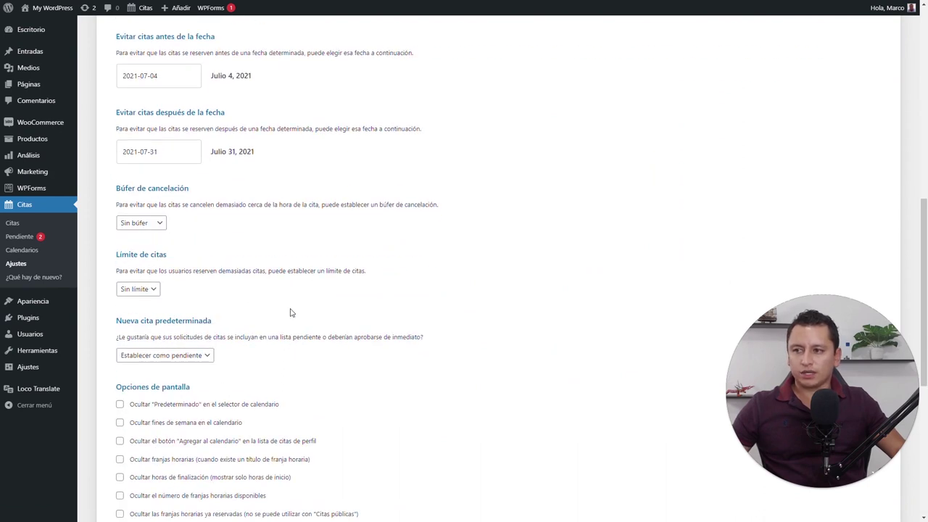
{"action": "scroll", "coordinate": [290, 313], "scroll_direction": "down", "scroll_amount": 2}
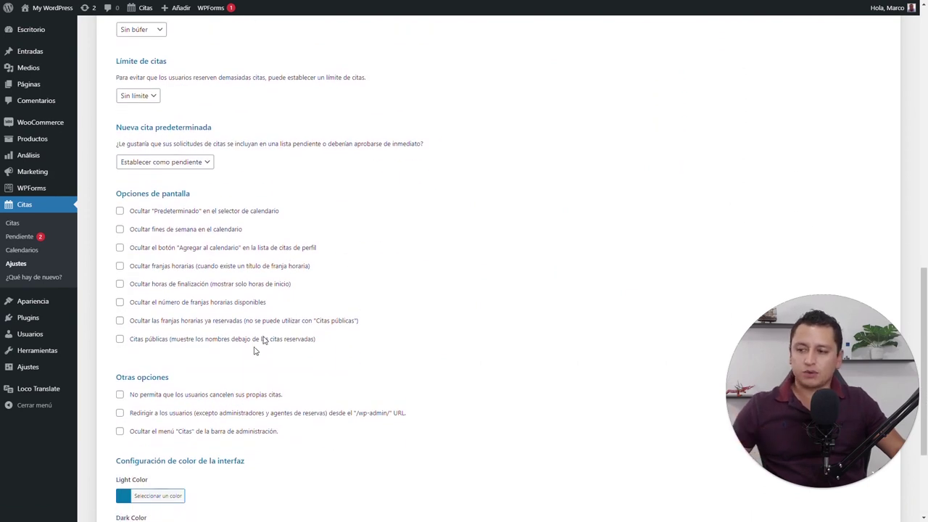
{"action": "scroll", "coordinate": [258, 341], "scroll_direction": "down", "scroll_amount": 3}
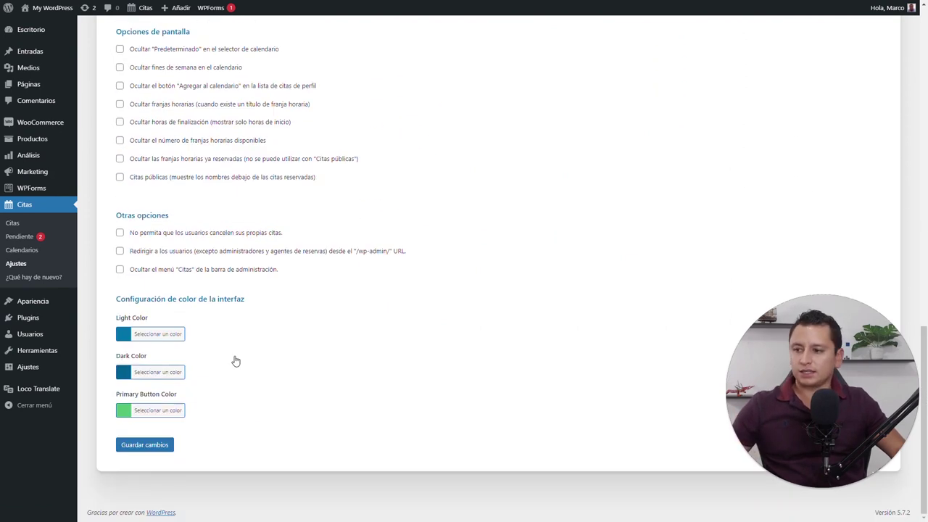
{"action": "left_click", "coordinate": [164, 446]}
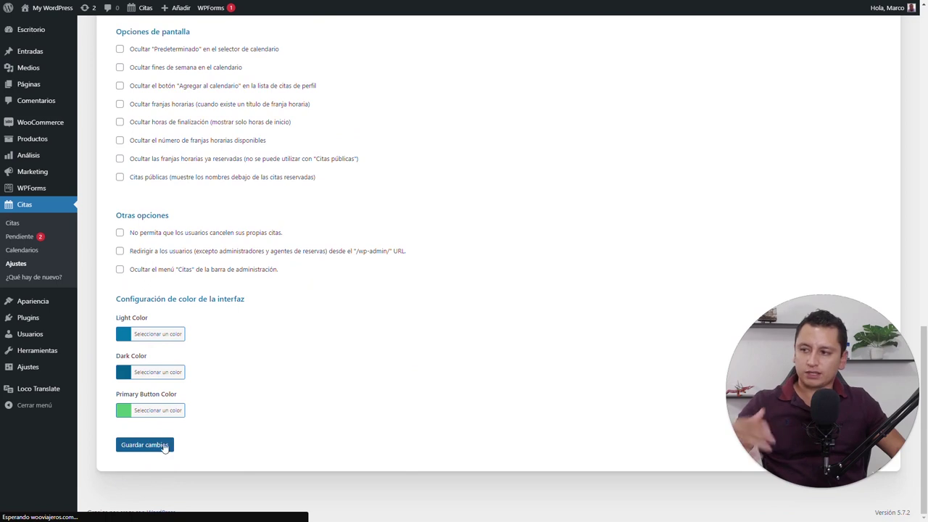
{"action": "left_click", "coordinate": [39, 241]}
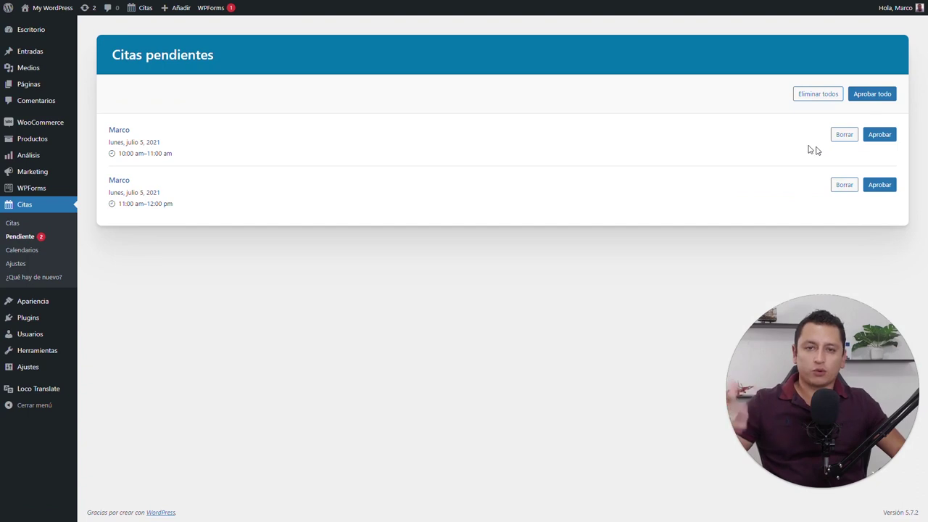
Return to Booked settings and compare the weekly time slots with the custom time slots tab
{"action": "left_click", "coordinate": [17, 263]}
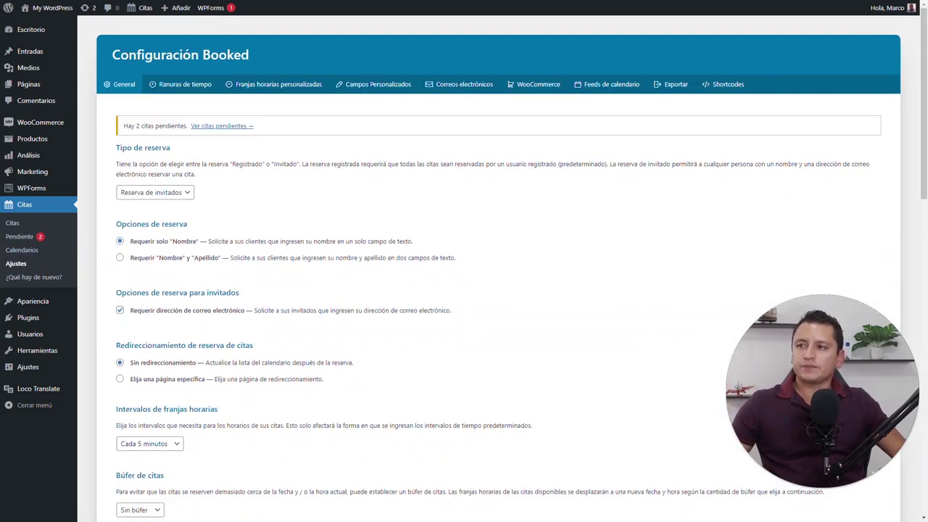
{"action": "left_click", "coordinate": [201, 85]}
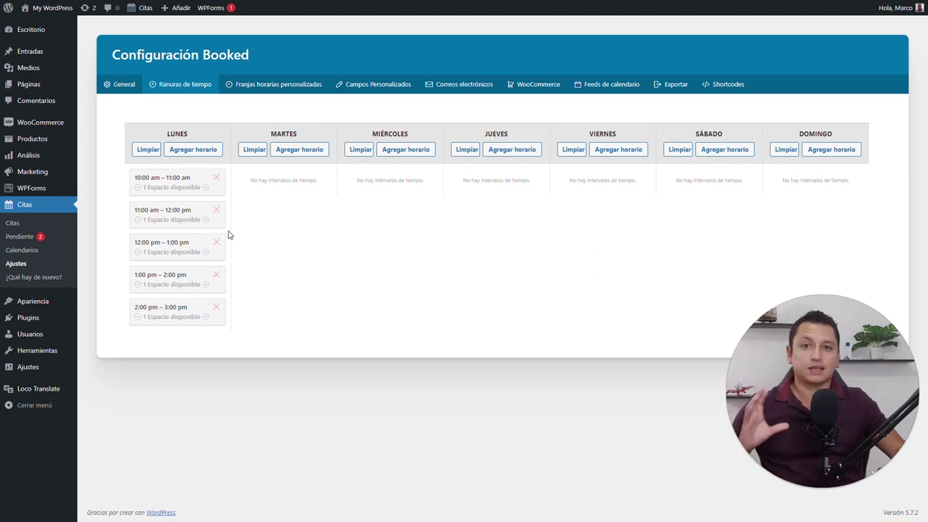
{"action": "left_click", "coordinate": [282, 85]}
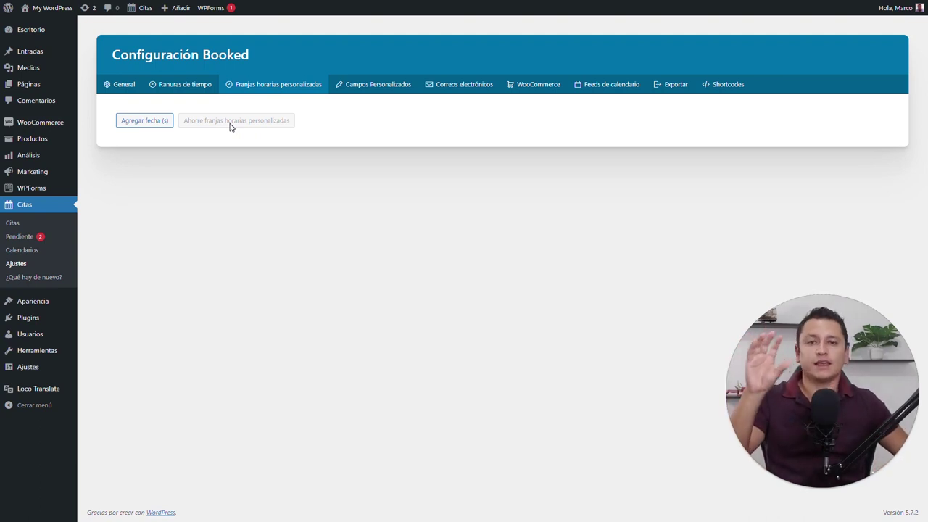
{"action": "left_click", "coordinate": [163, 84]}
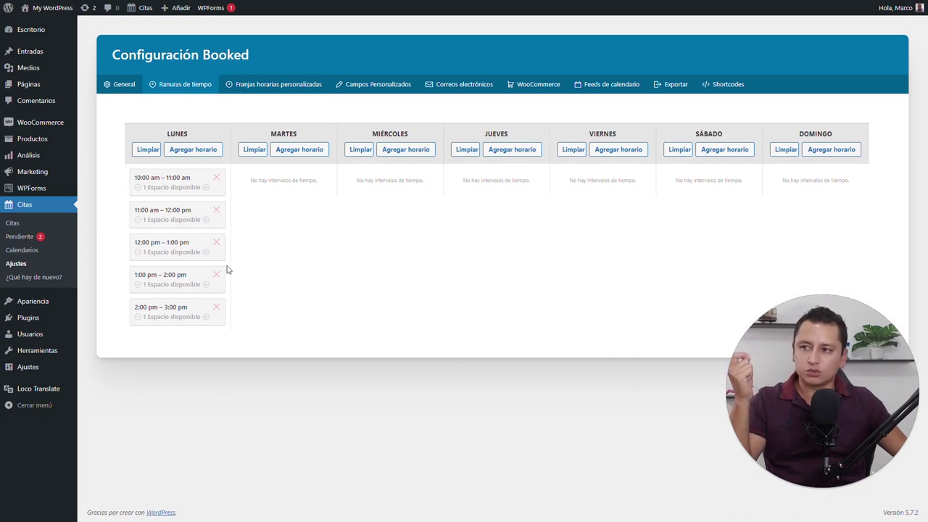
{"action": "left_click", "coordinate": [293, 85]}
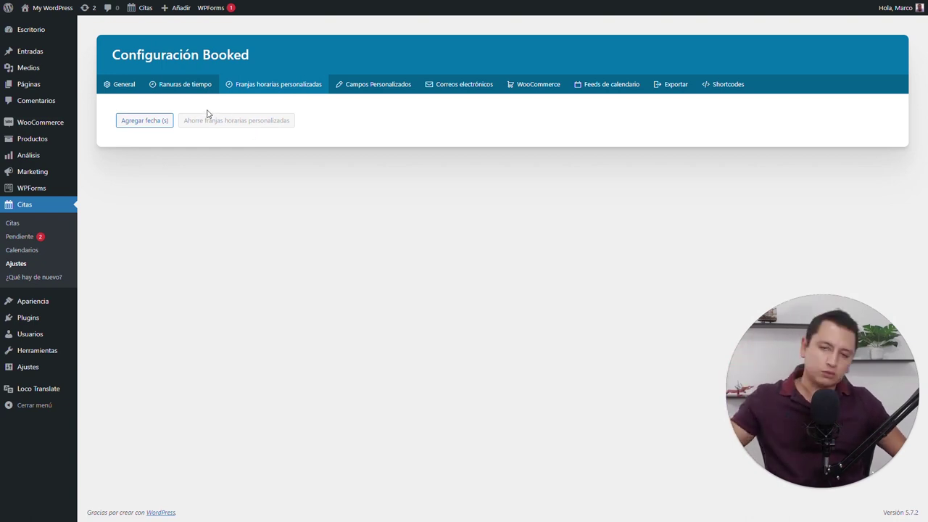
Add a custom date entry for July 5, 2021 with one single time-slot row
{"action": "left_click", "coordinate": [164, 121]}
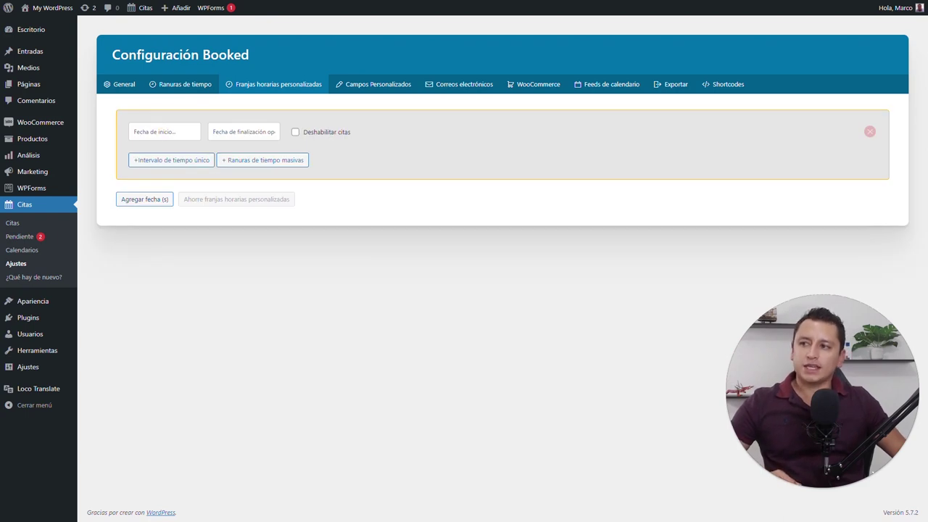
{"action": "left_click", "coordinate": [164, 131]}
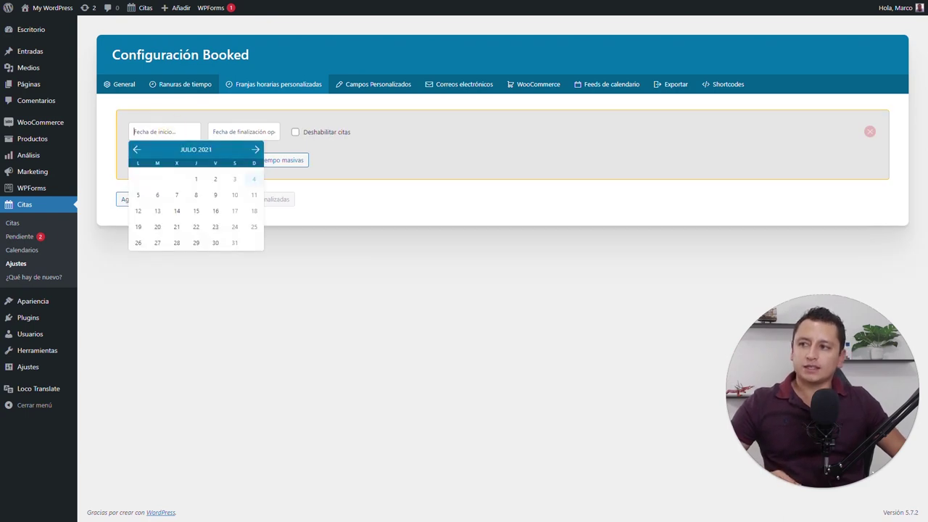
{"action": "left_click", "coordinate": [137, 201]}
{"action": "left_click", "coordinate": [233, 133]}
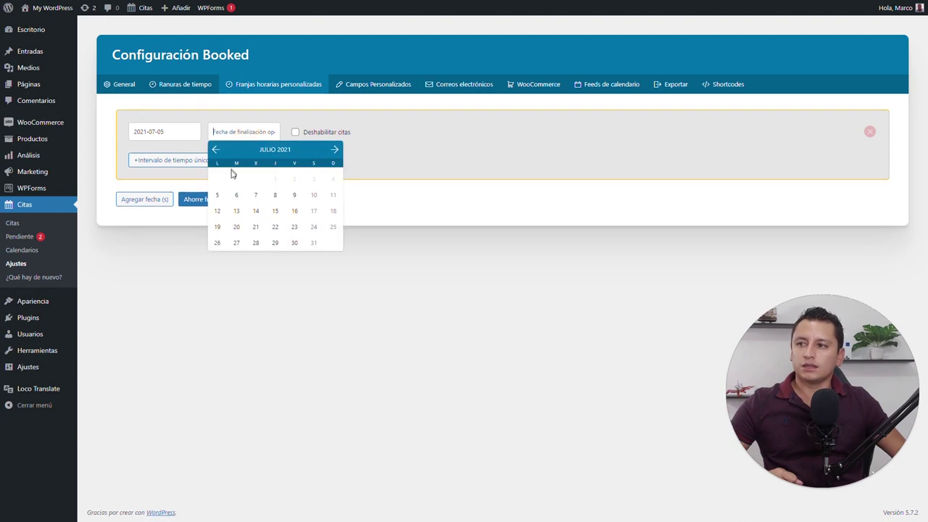
{"action": "left_click", "coordinate": [219, 197]}
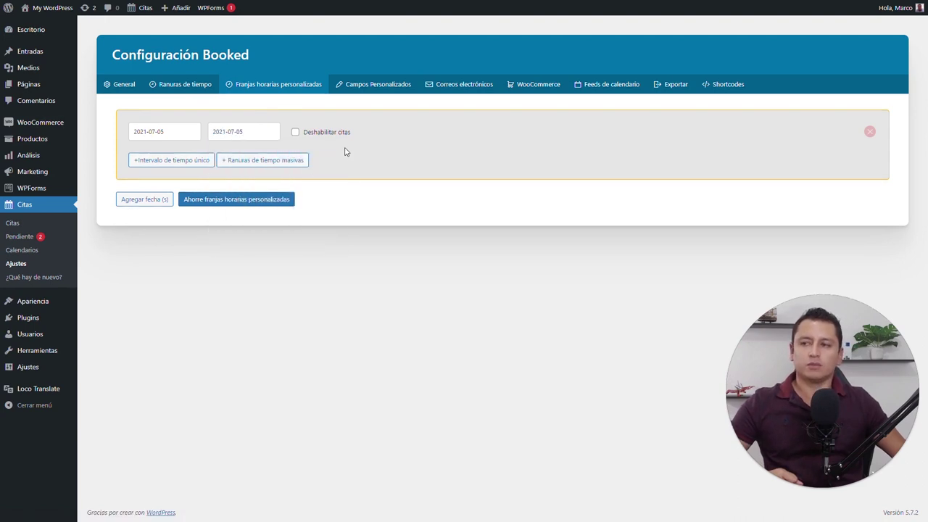
{"action": "left_click", "coordinate": [295, 132]}
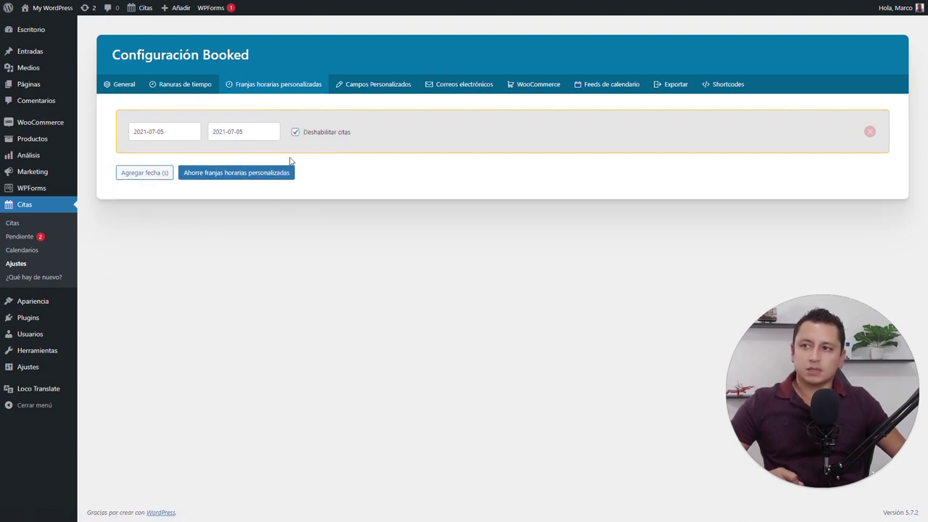
{"action": "left_click", "coordinate": [296, 136]}
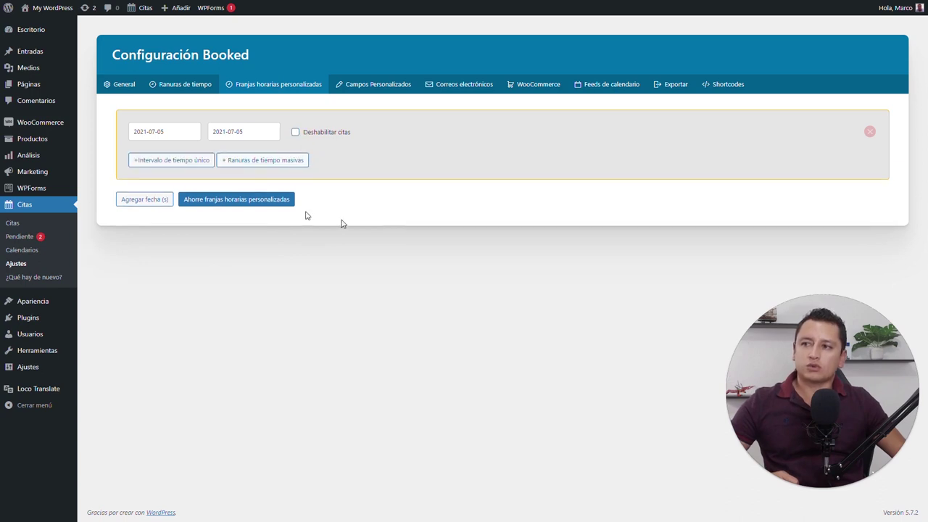
{"action": "left_click", "coordinate": [196, 161]}
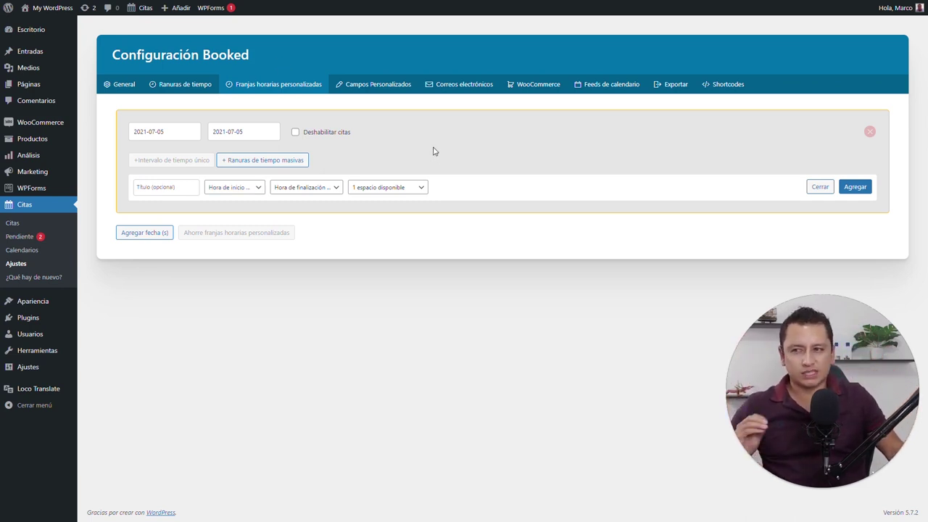
Compare against the weekly time slots, leaving the July 5 slot type as single
{"action": "left_click", "coordinate": [187, 88]}
{"action": "left_click", "coordinate": [254, 85]}
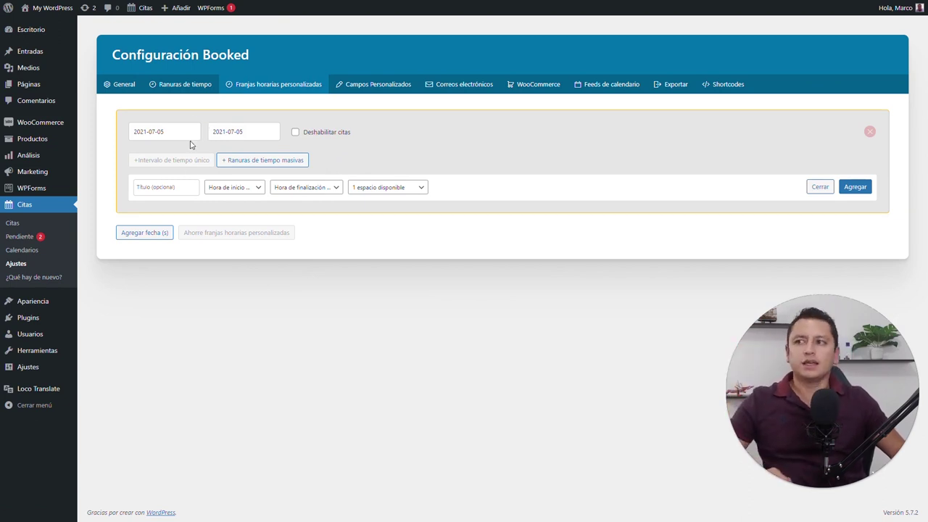
{"action": "left_click", "coordinate": [194, 87]}
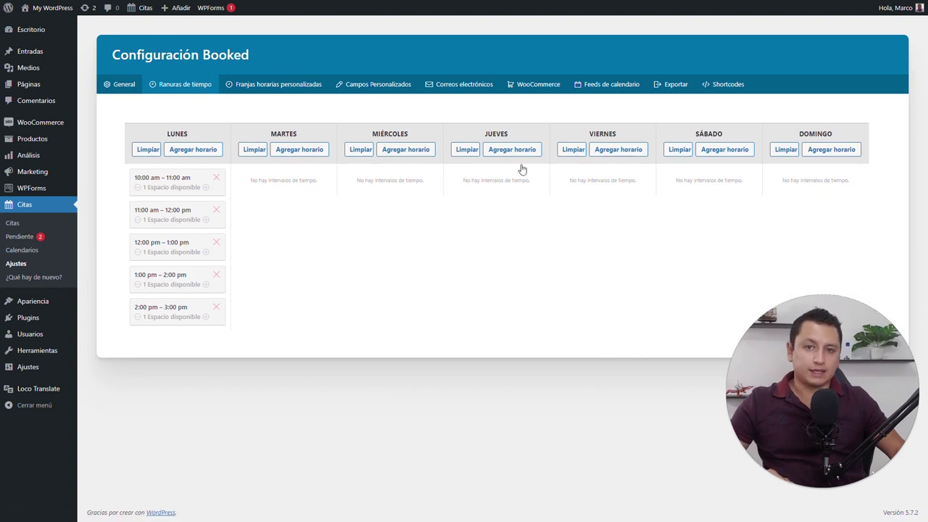
{"action": "left_click", "coordinate": [308, 88]}
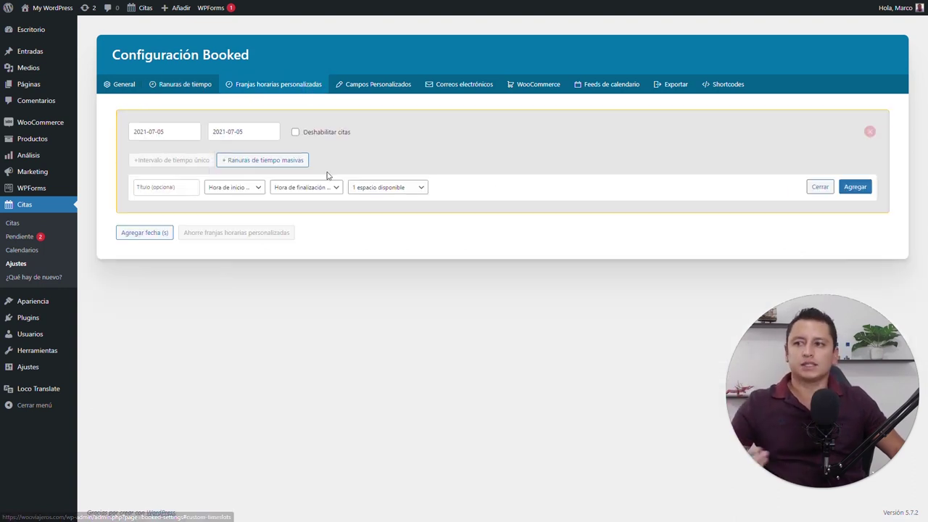
{"action": "left_click", "coordinate": [280, 162]}
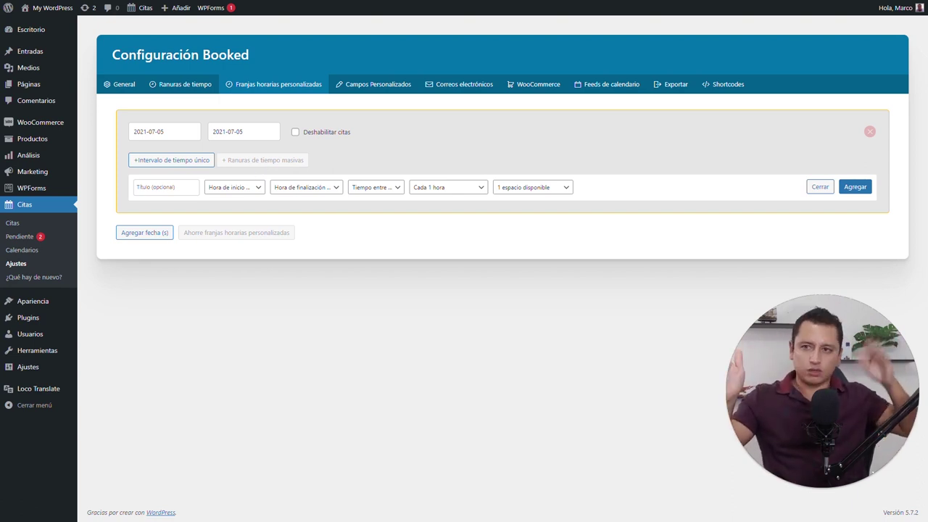
{"action": "left_click", "coordinate": [182, 160]}
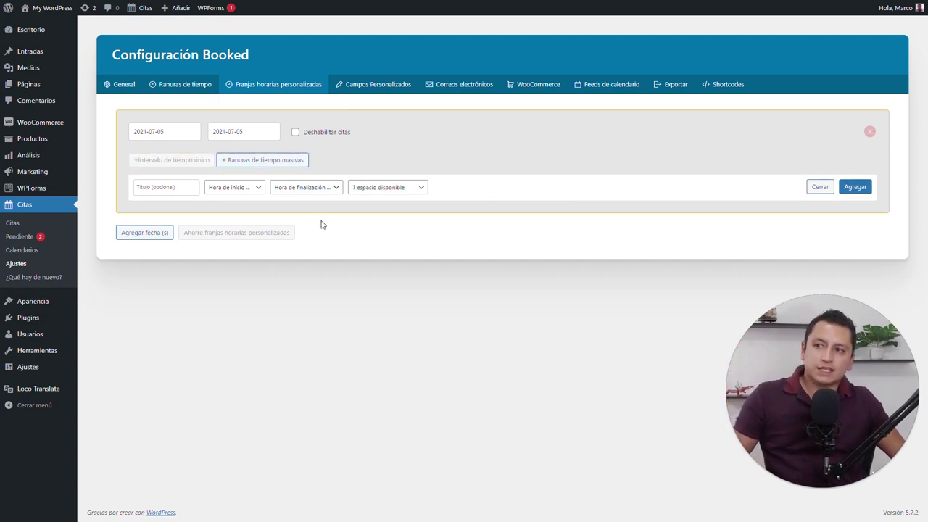
In custom fields, add a dropdown named 'tipo de servicio' and remove the stray paragraph field
{"action": "left_click", "coordinate": [357, 87]}
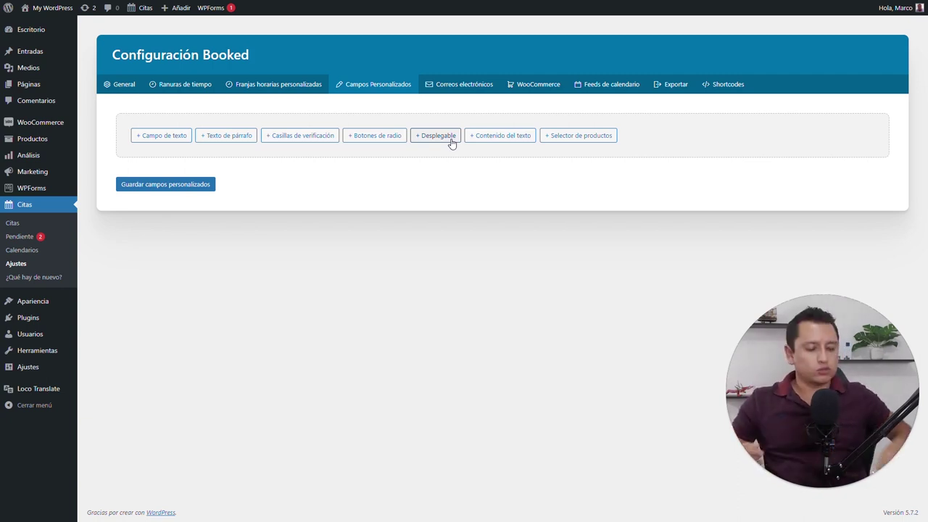
{"action": "left_click", "coordinate": [227, 137]}
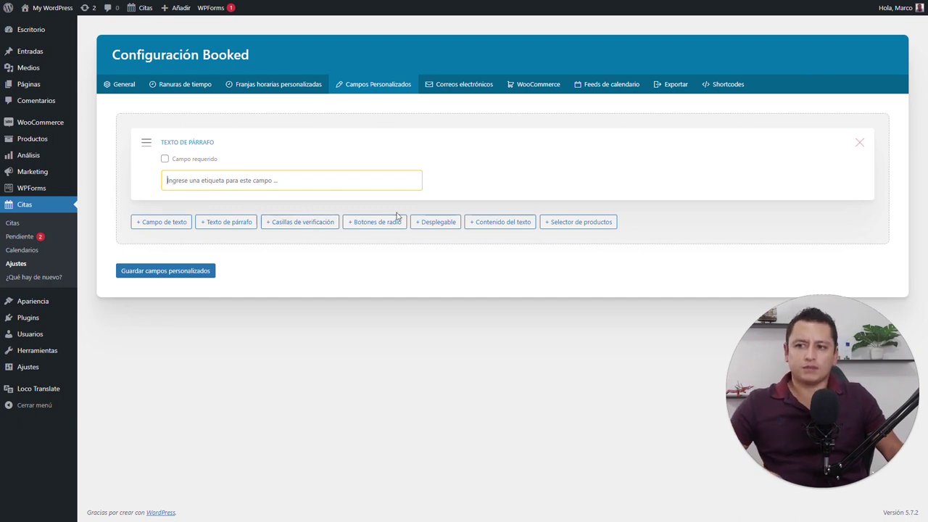
{"action": "left_click", "coordinate": [439, 222]}
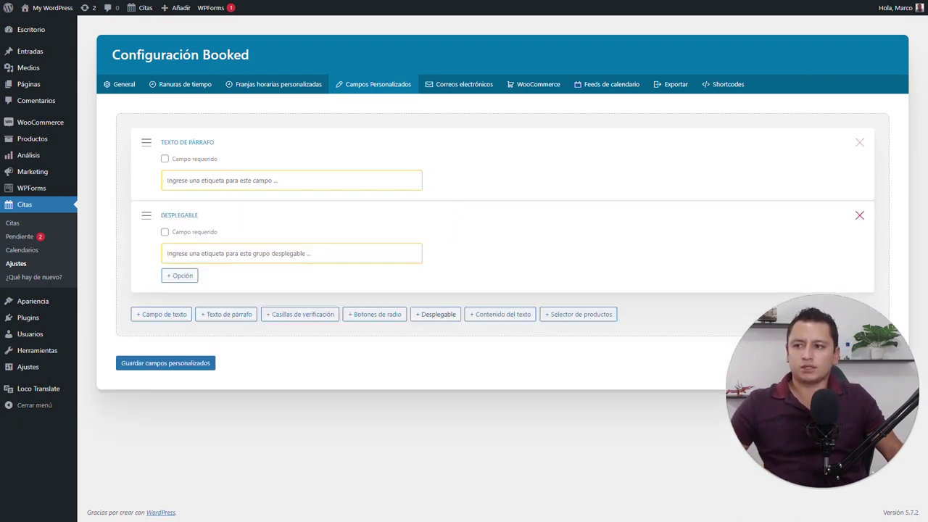
{"action": "left_click", "coordinate": [189, 234]}
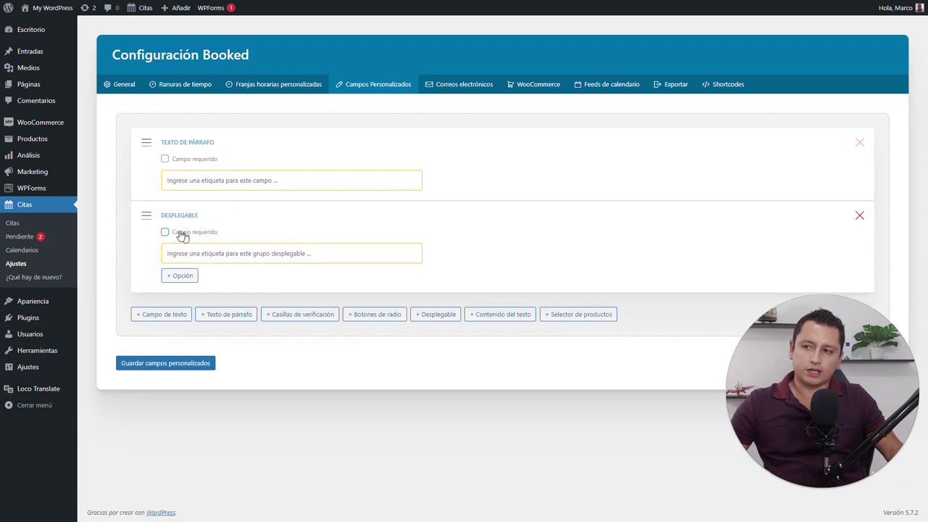
{"action": "left_click", "coordinate": [859, 142]}
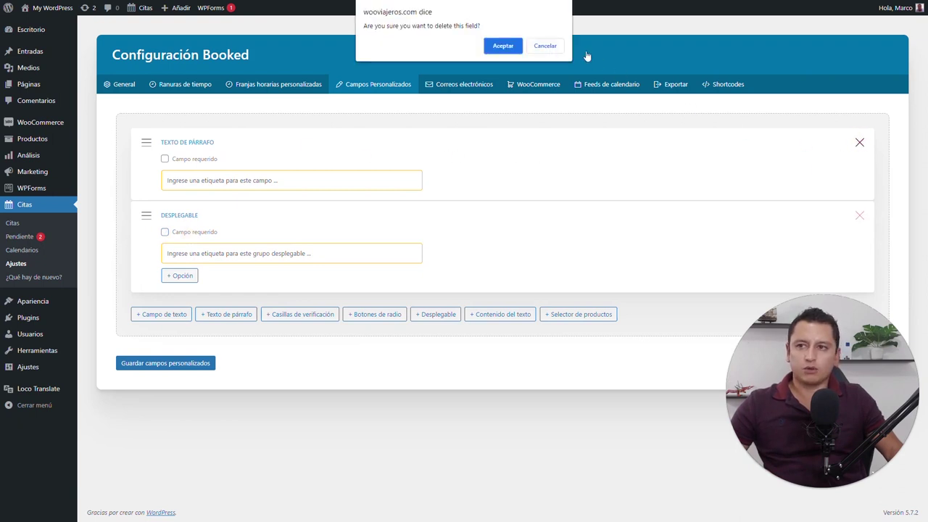
{"action": "left_click", "coordinate": [502, 45]}
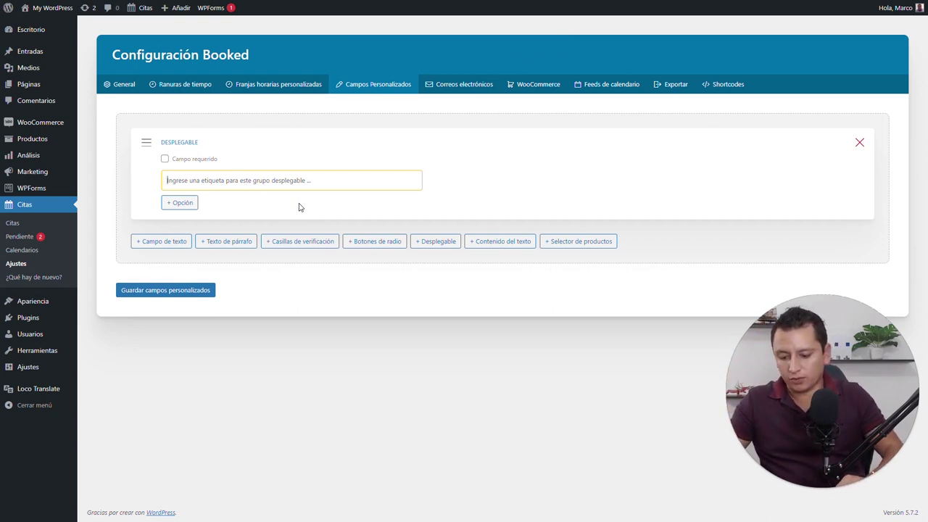
{"action": "type", "text": "tipo"}
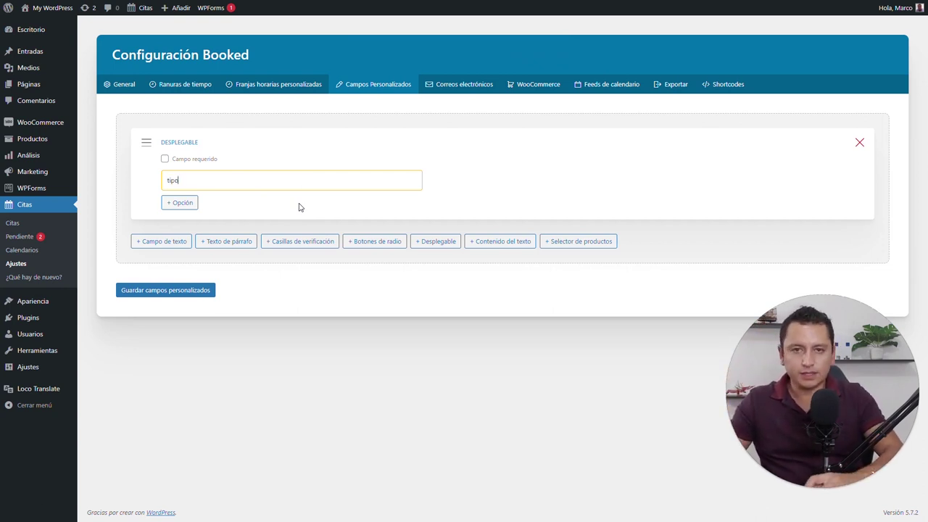
{"action": "type", "text": " de servicio"}
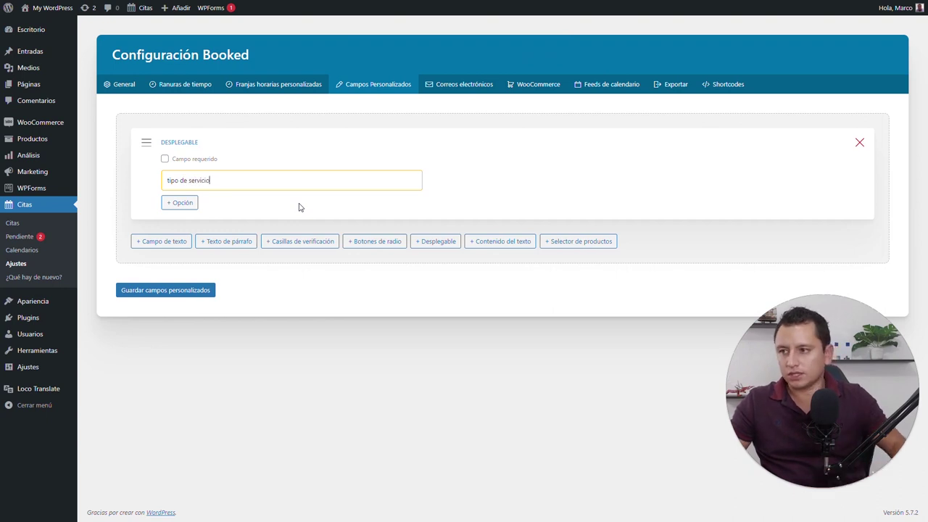
Give the dropdown the options 'Consulta general' and 'Diagnóstico'
{"action": "left_click", "coordinate": [181, 203]}
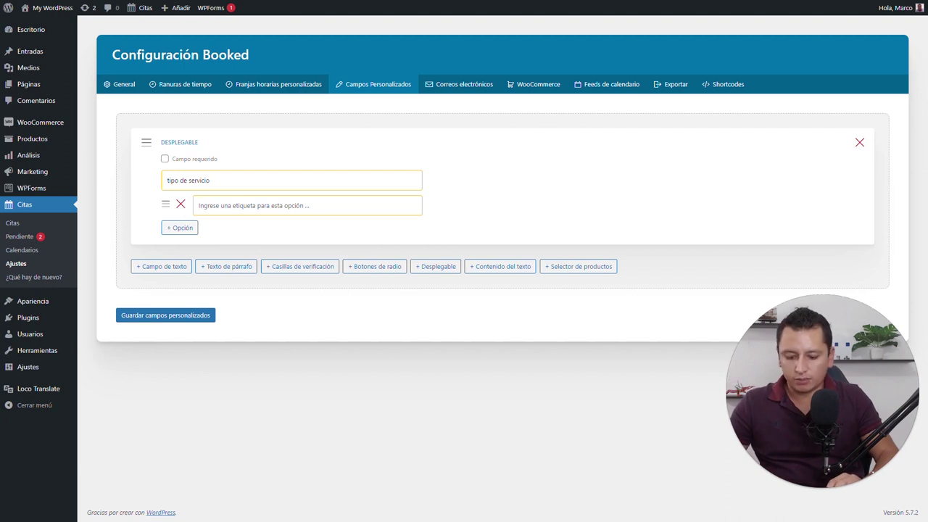
{"action": "type", "text": "Consulta ge"}
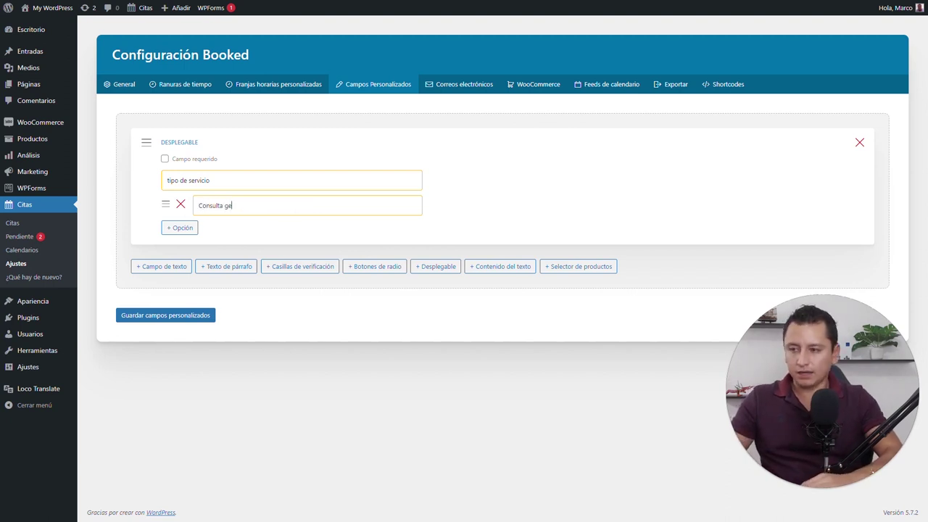
{"action": "type", "text": "neral"}
{"action": "left_click", "coordinate": [179, 228]}
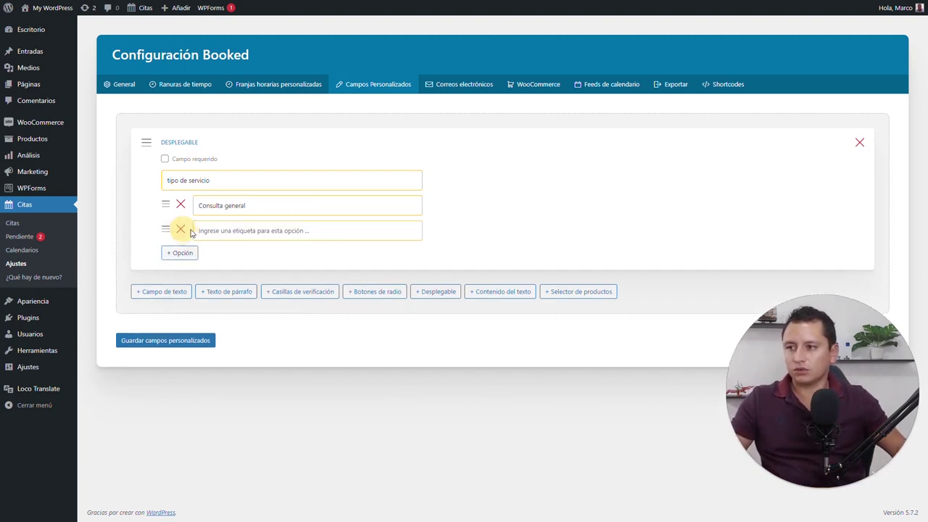
{"action": "type", "text": "Diag"}
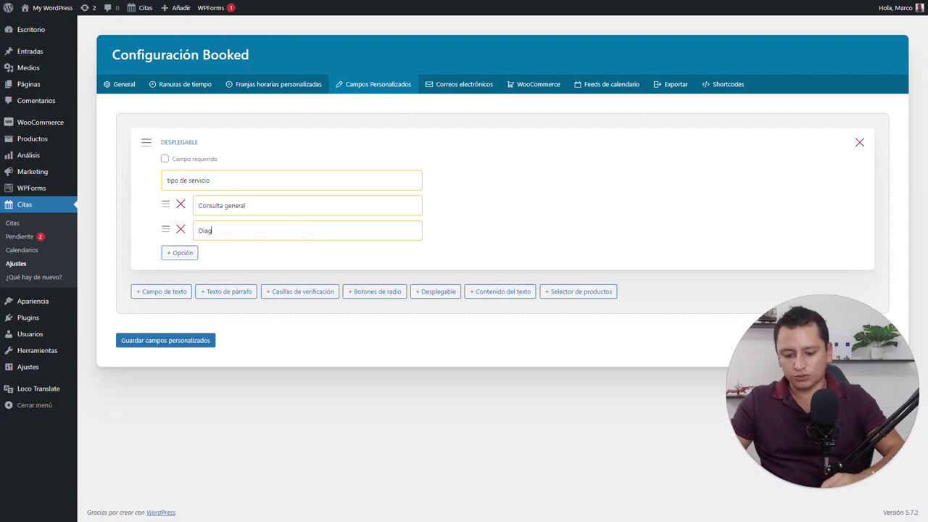
{"action": "type", "text": "nostico"}
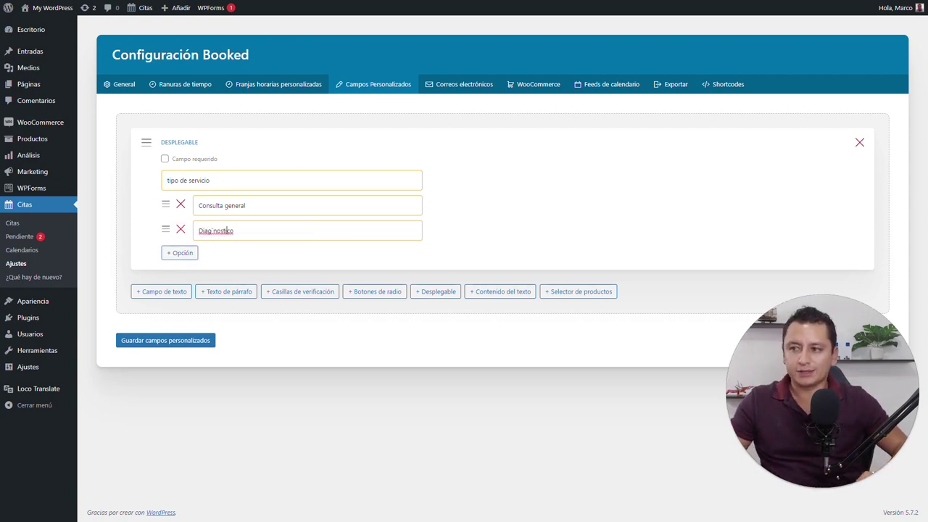
{"action": "left_click", "coordinate": [213, 231]}
{"action": "type", "text": "ó"}
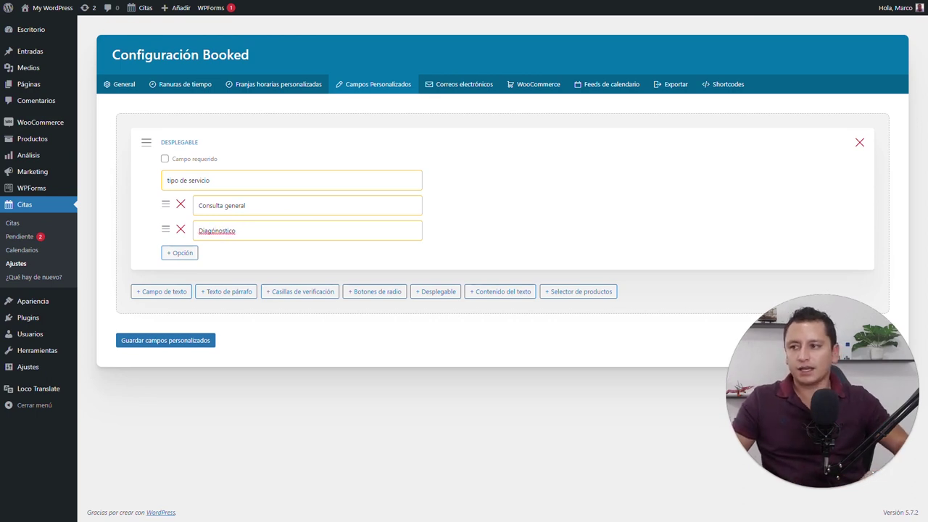
{"action": "key", "text": "BackSpace"}
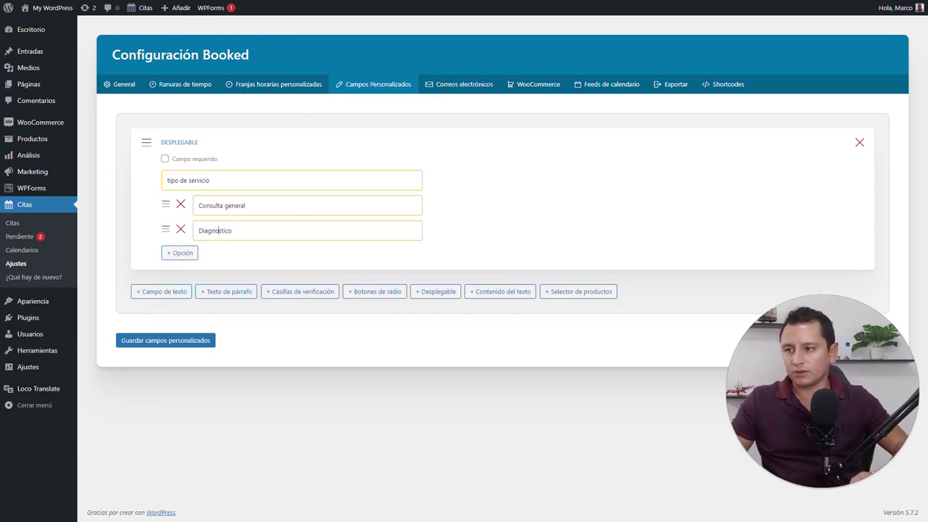
{"action": "type", "text": "ó"}
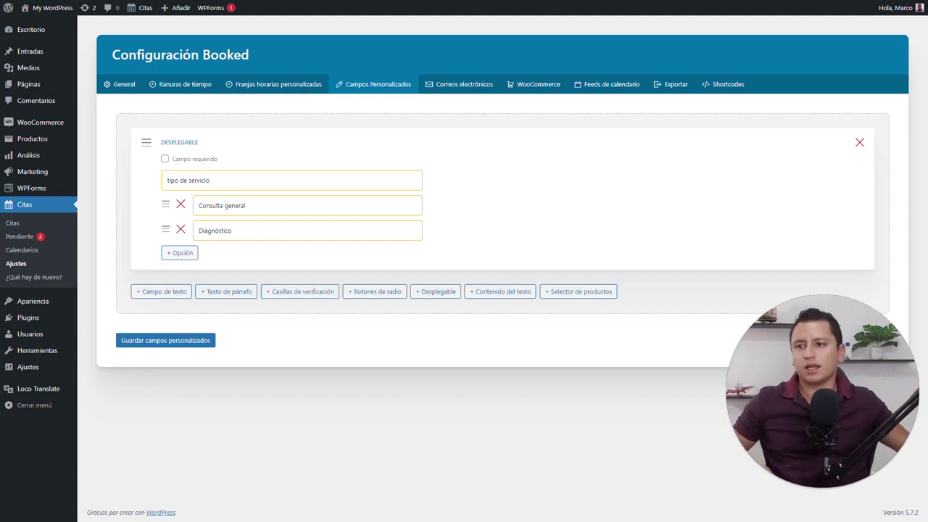
Add a text-content field to the form, then delete it again
{"action": "left_click", "coordinate": [504, 293]}
{"action": "left_click", "coordinate": [232, 314]}
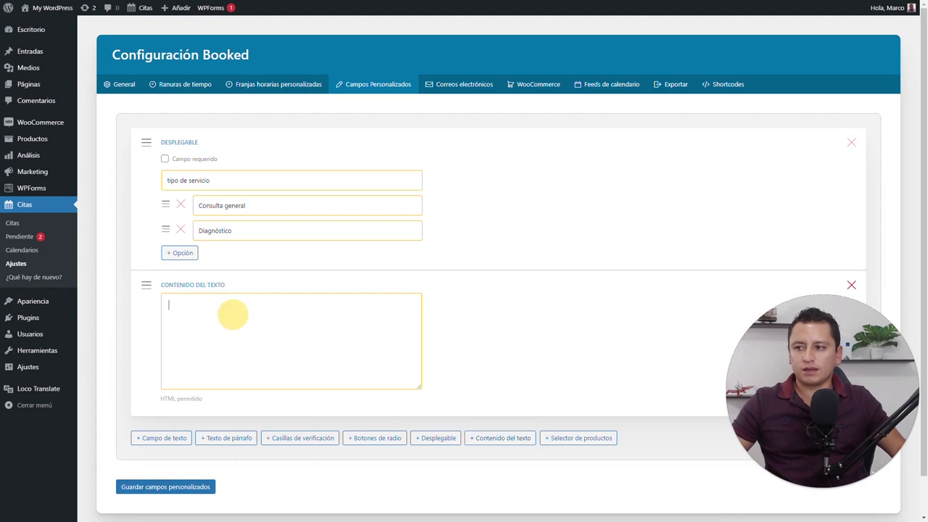
{"action": "left_click", "coordinate": [220, 318]}
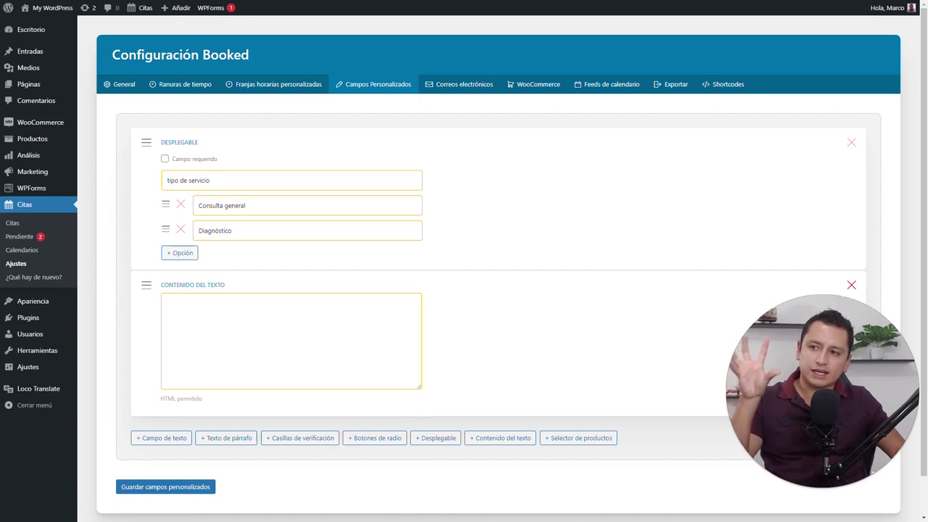
{"action": "left_click", "coordinate": [852, 285]}
{"action": "left_click", "coordinate": [500, 45]}
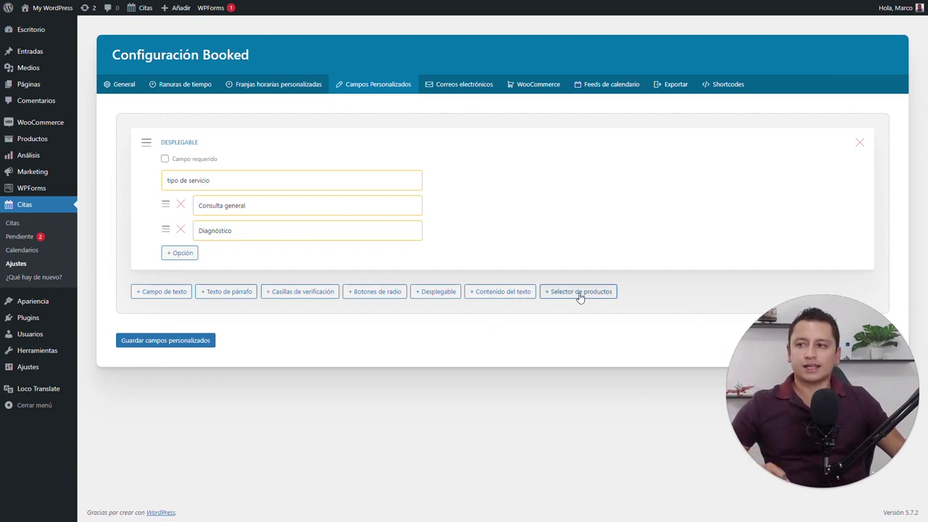
Delete the service dropdown field and add a product selector field instead
{"action": "left_click", "coordinate": [860, 143]}
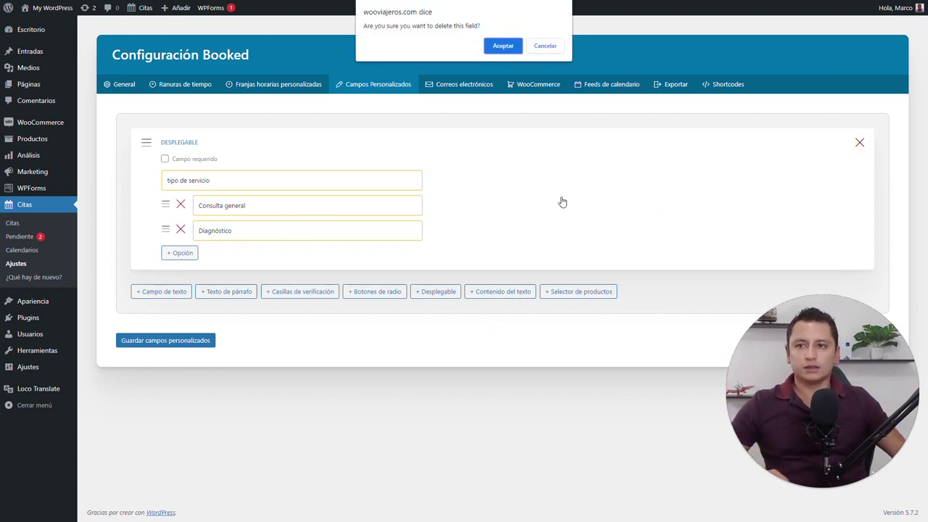
{"action": "left_click", "coordinate": [503, 46]}
{"action": "left_click", "coordinate": [584, 140]}
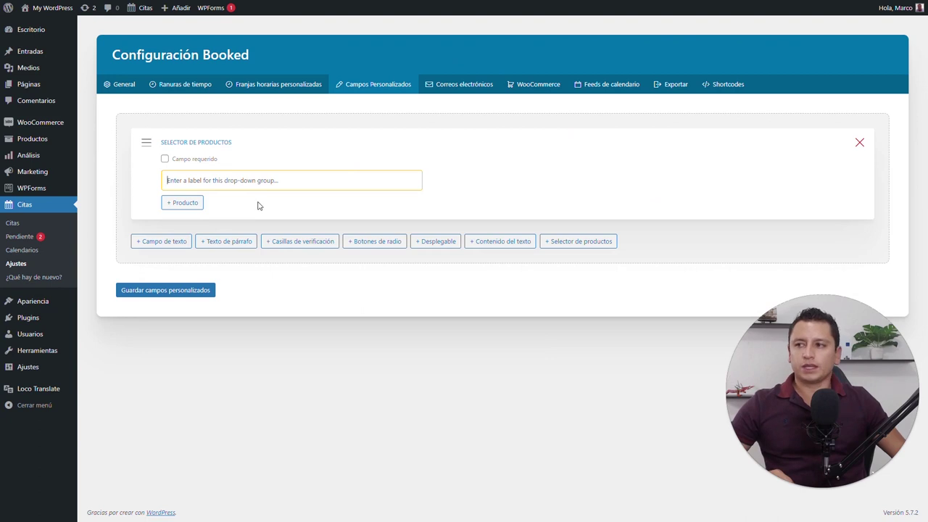
{"action": "mouse_move", "coordinate": [47, 123]}
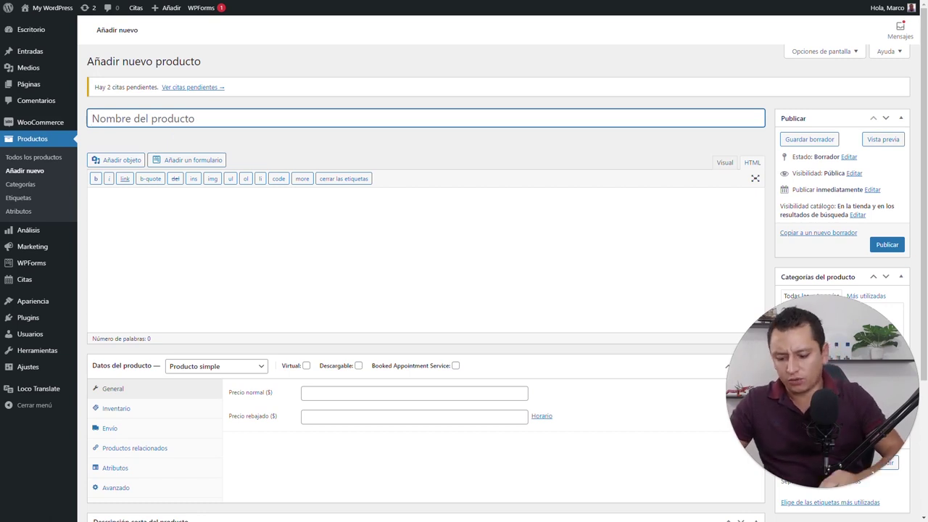
Publish a WooCommerce product 'Consulta General' priced 700, flagged as Booked Appointment Service
{"action": "type", "text": "Consulta General"}
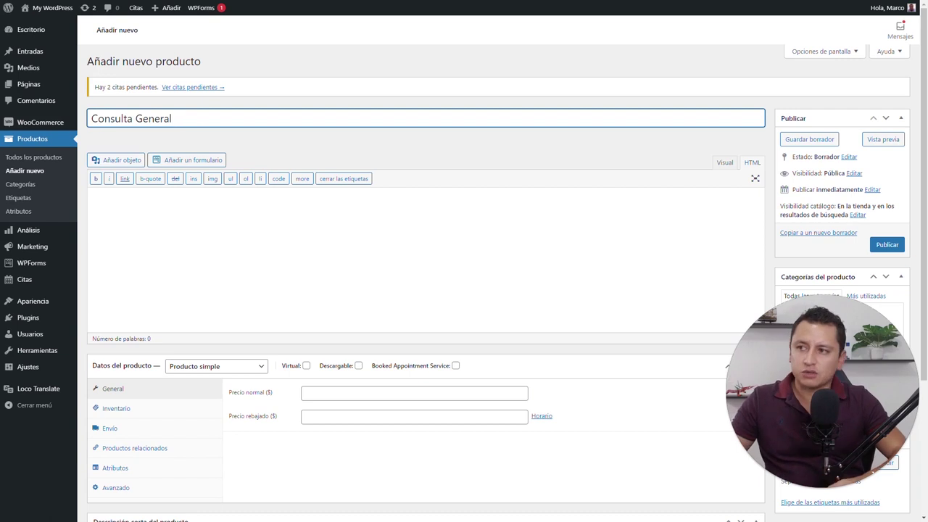
{"action": "left_click", "coordinate": [324, 392]}
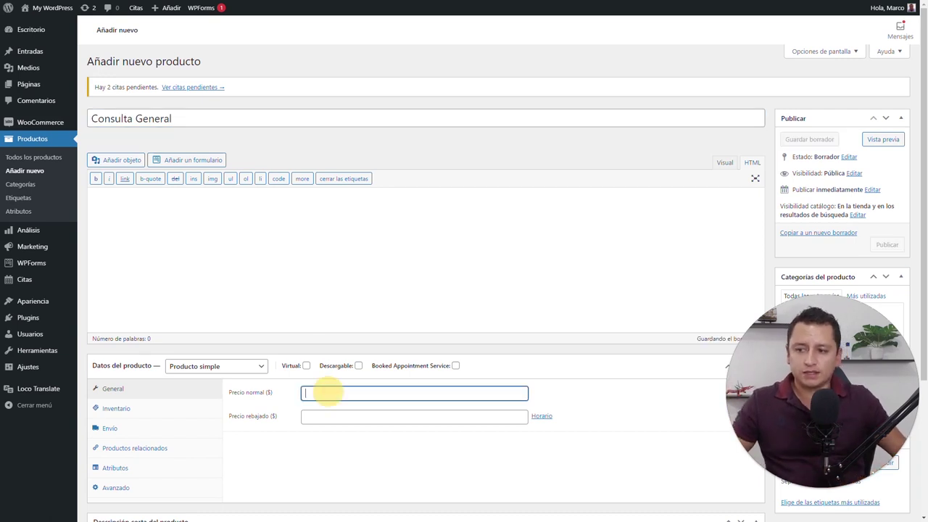
{"action": "type", "text": "700"}
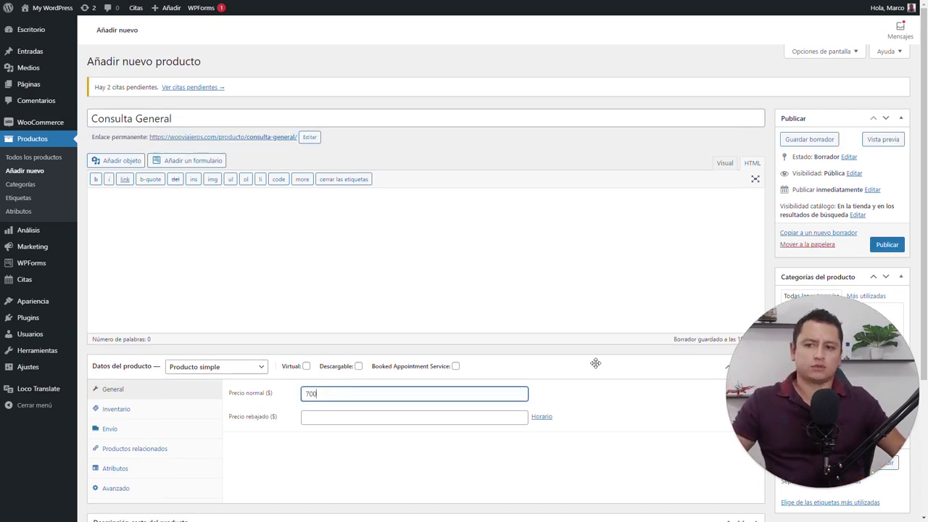
{"action": "left_click", "coordinate": [607, 355]}
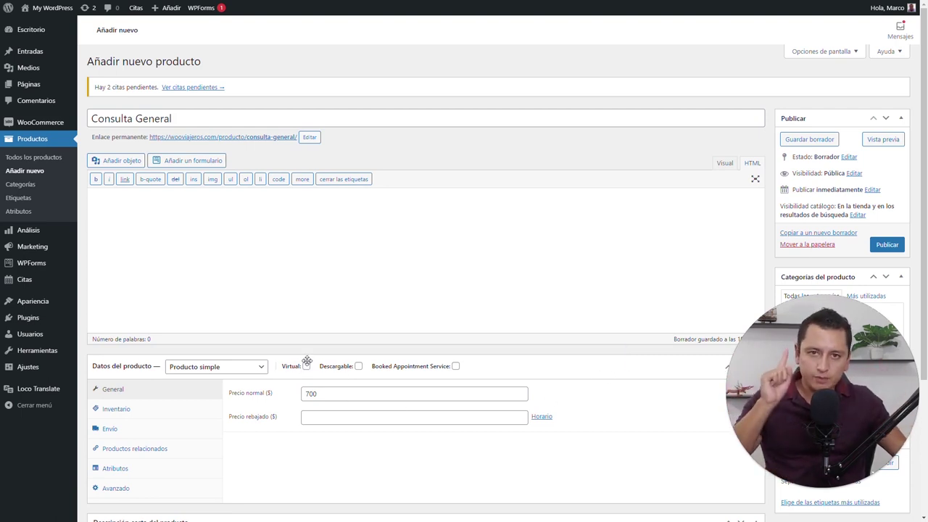
{"action": "mouse_move", "coordinate": [439, 368]}
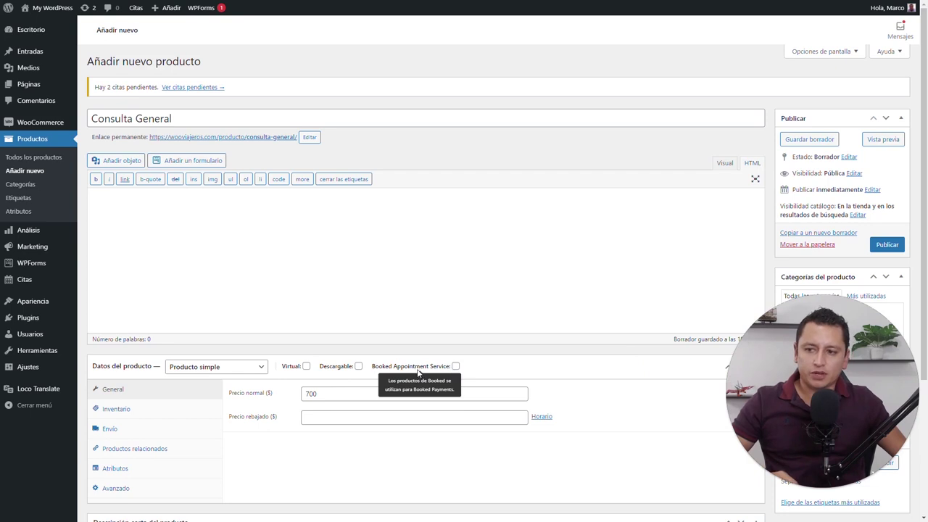
{"action": "left_click", "coordinate": [456, 366]}
{"action": "left_click", "coordinate": [577, 362]}
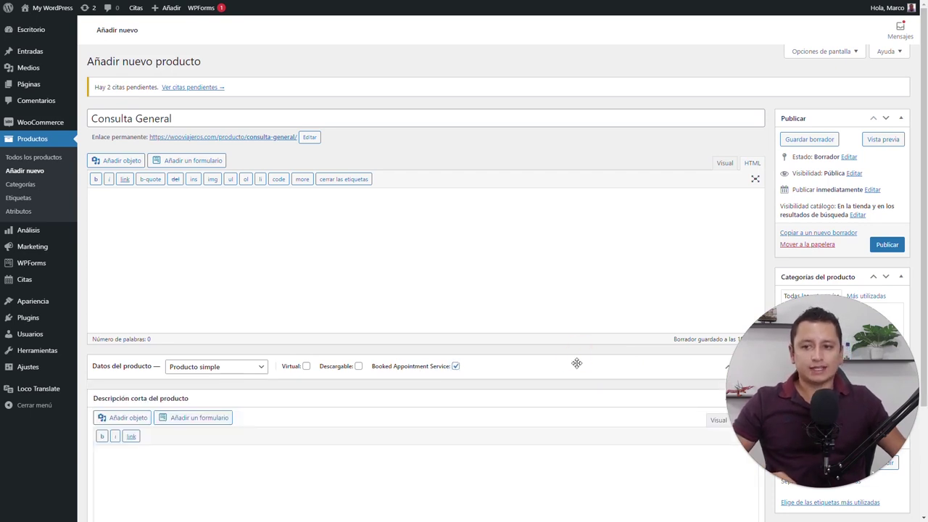
{"action": "left_click", "coordinate": [577, 363]}
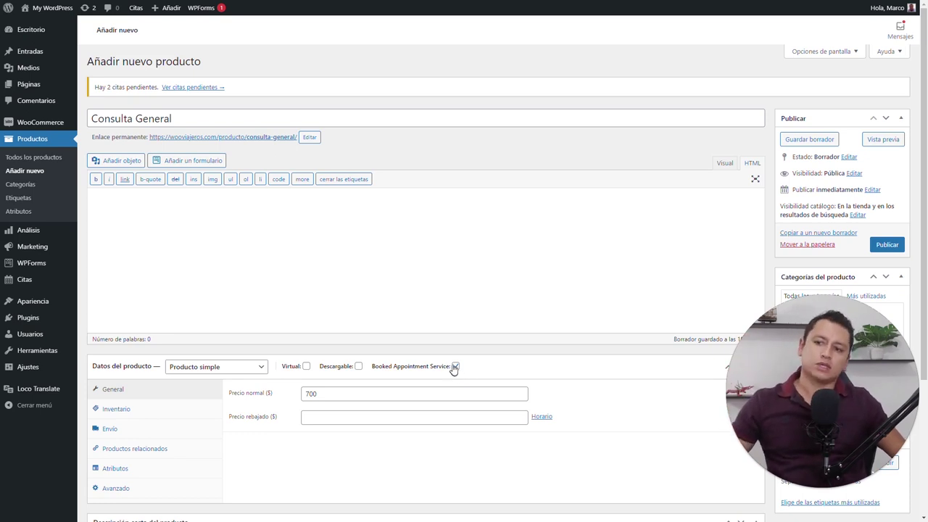
{"action": "left_click", "coordinate": [887, 245]}
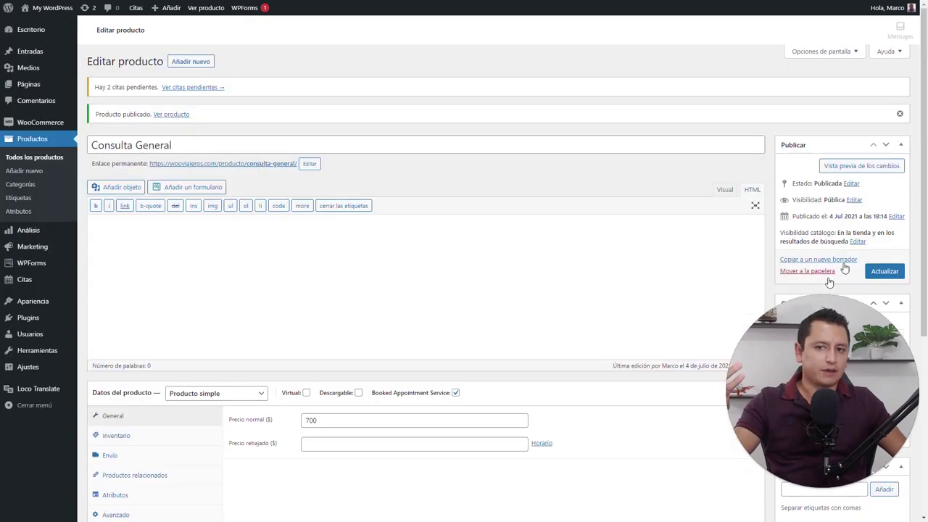
Leave the Consulta General editor for the Booked settings under Citas > Ajustes
{"action": "scroll", "coordinate": [681, 227], "scroll_direction": "down", "scroll_amount": 4}
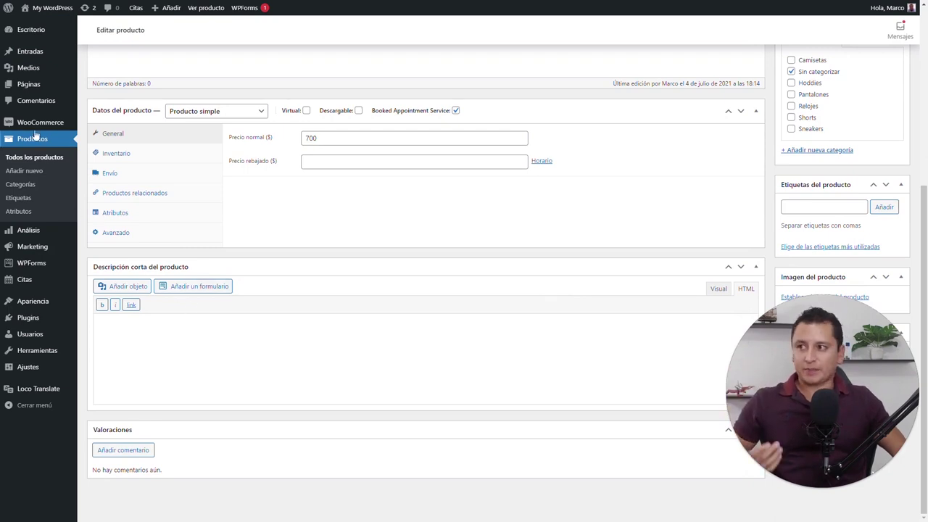
{"action": "mouse_move", "coordinate": [60, 125]}
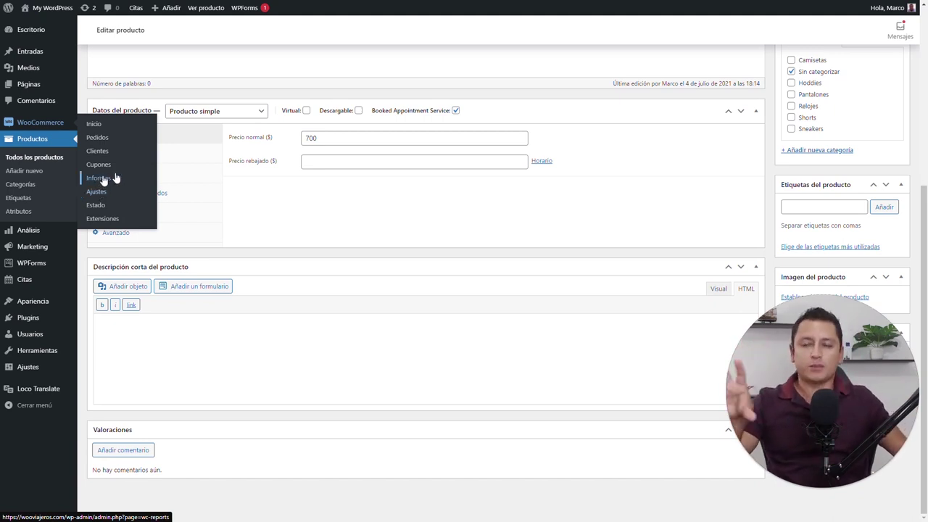
{"action": "scroll", "coordinate": [487, 242], "scroll_direction": "up", "scroll_amount": 3}
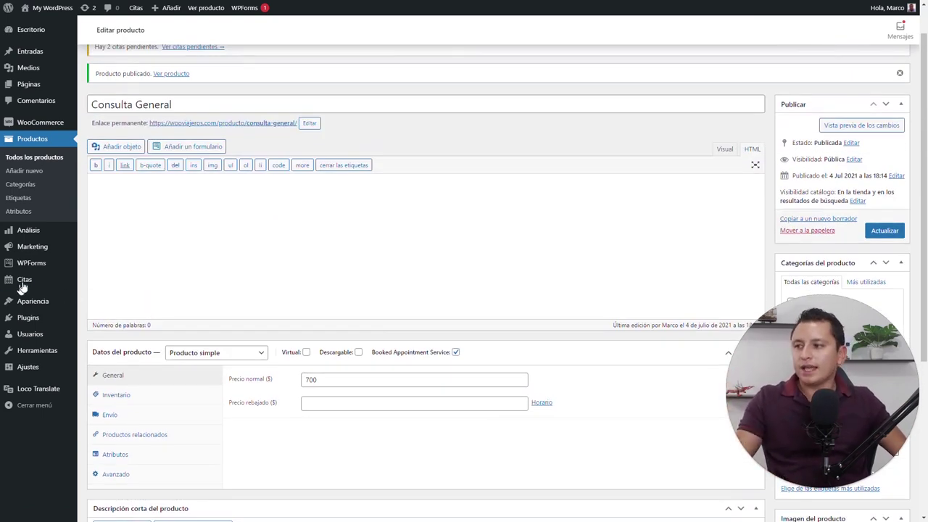
{"action": "mouse_move", "coordinate": [80, 285]}
{"action": "left_click", "coordinate": [99, 323]}
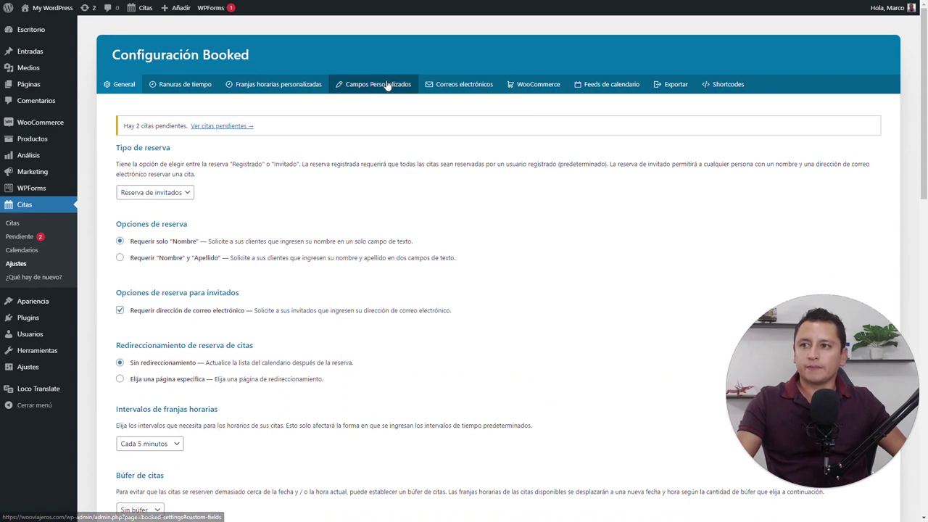
Add a product selector 'Elige un servicio' offering $700 - Consulta General, and save the fields
{"action": "left_click", "coordinate": [387, 84]}
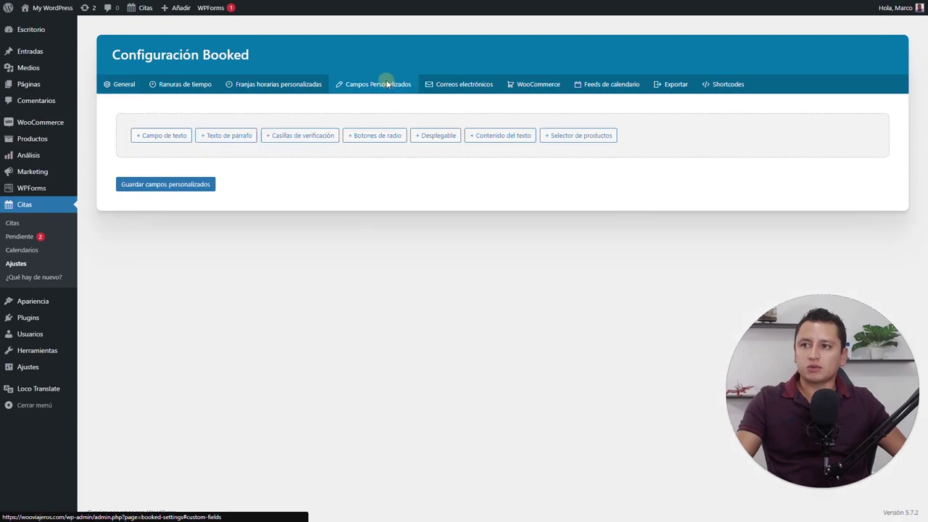
{"action": "left_click", "coordinate": [580, 136]}
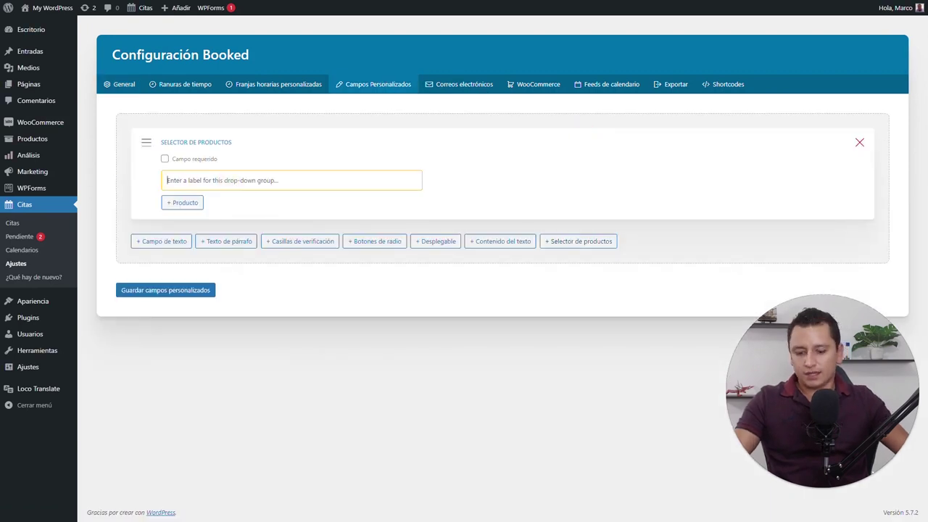
{"action": "type", "text": "Elige un servicio"}
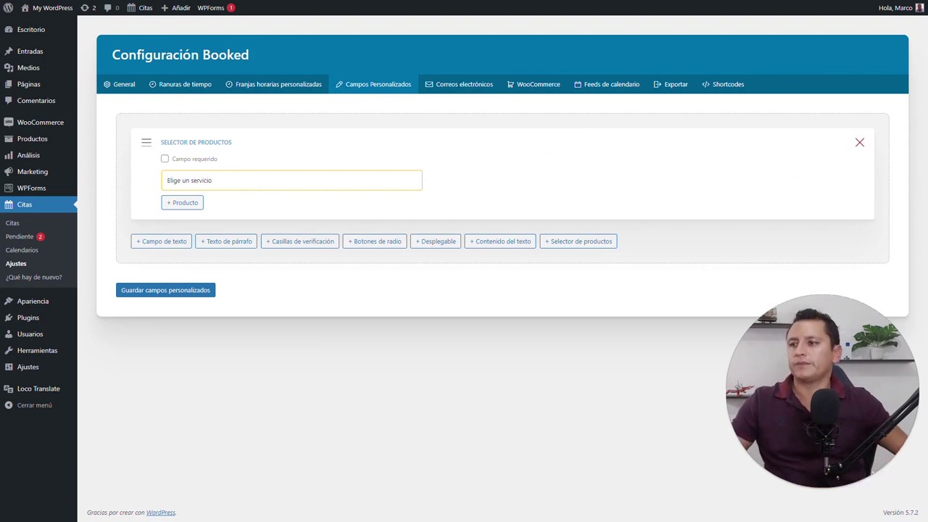
{"action": "left_click", "coordinate": [184, 204]}
{"action": "left_click", "coordinate": [259, 202]}
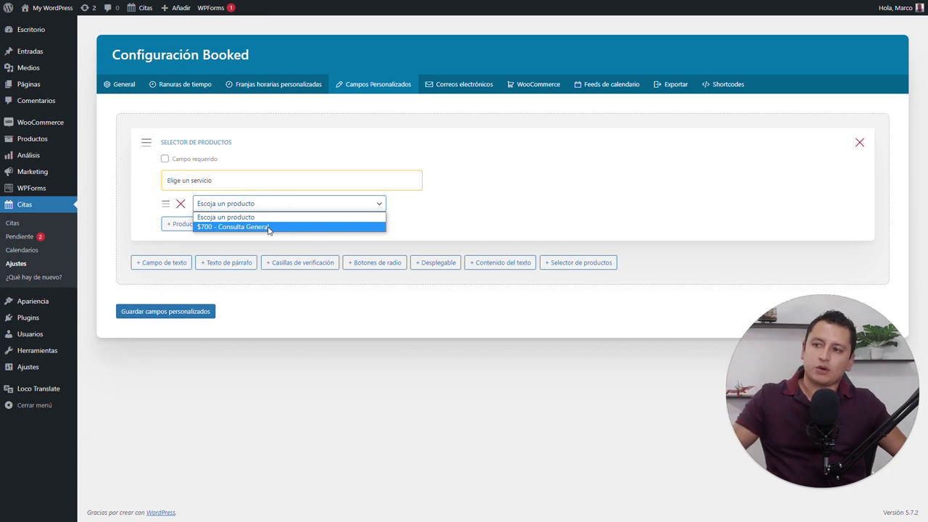
{"action": "left_click", "coordinate": [268, 227]}
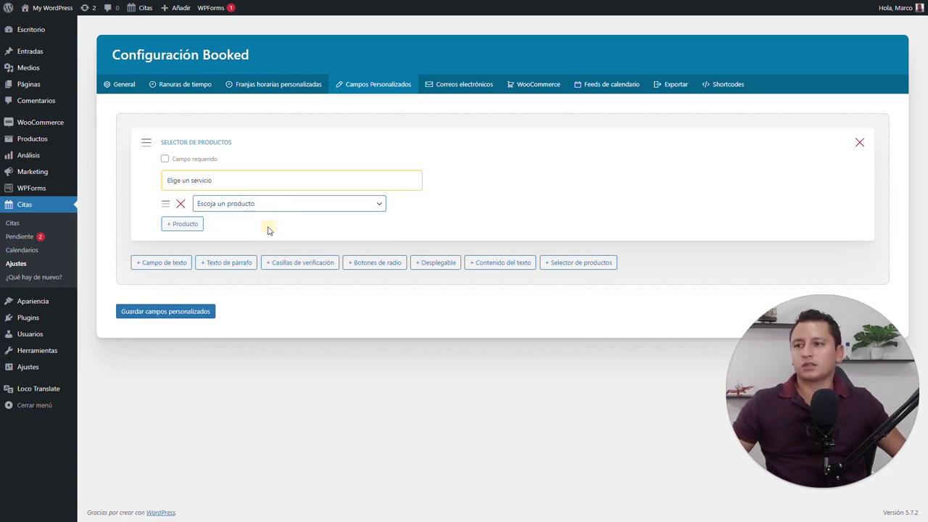
{"action": "left_click", "coordinate": [184, 313]}
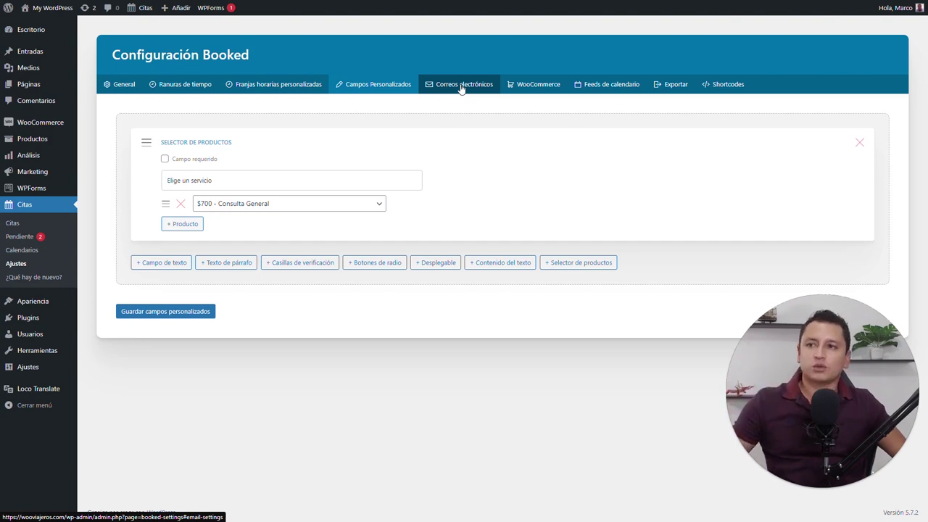
Browse Booked's e-mail tabs, then change client appointment reminders from 30 minutos to 1 hora antes
{"action": "left_click", "coordinate": [461, 86]}
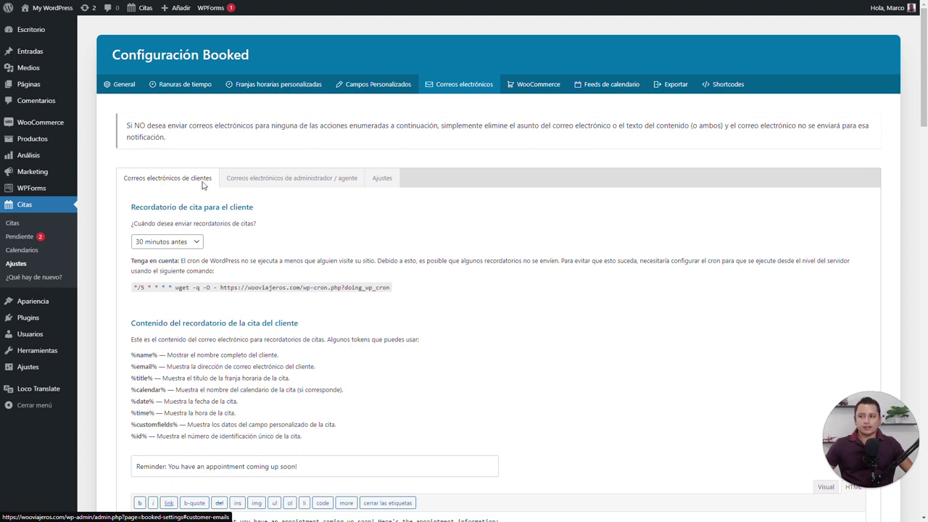
{"action": "left_click", "coordinate": [275, 184]}
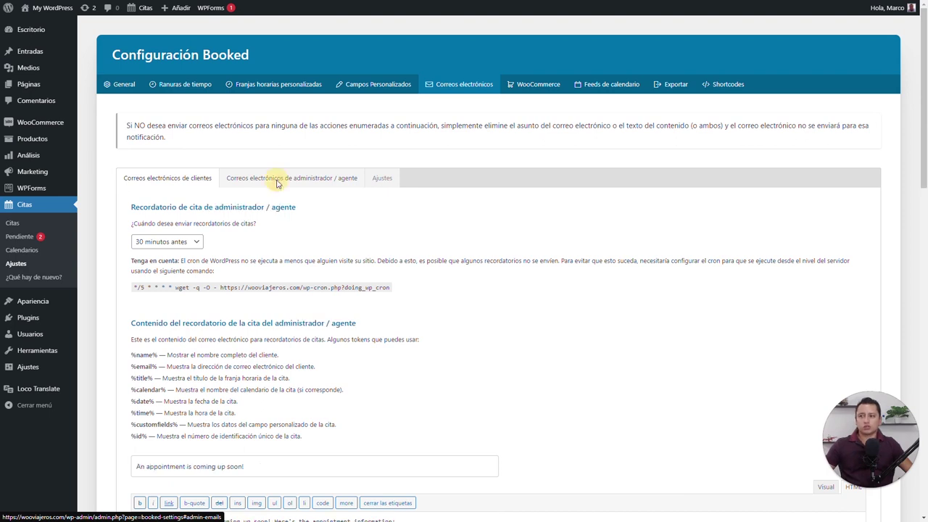
{"action": "left_click", "coordinate": [381, 180]}
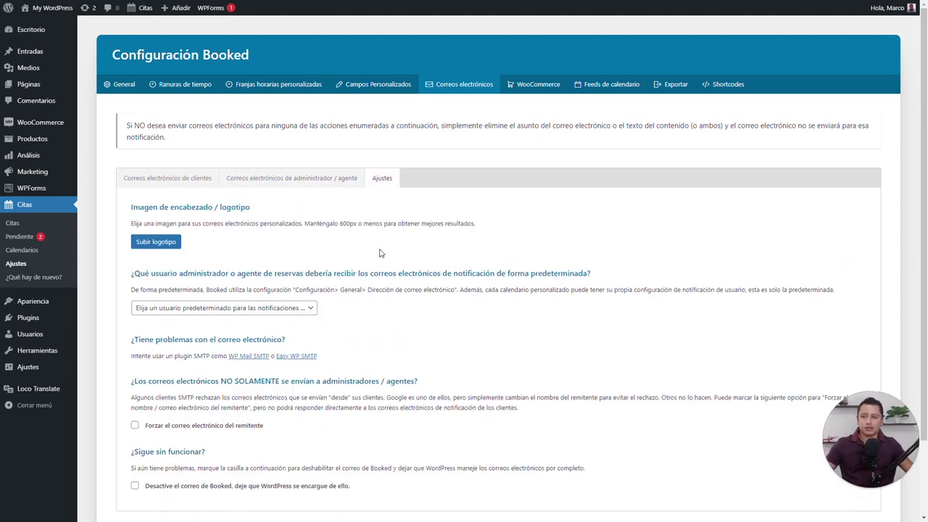
{"action": "left_click", "coordinate": [161, 178]}
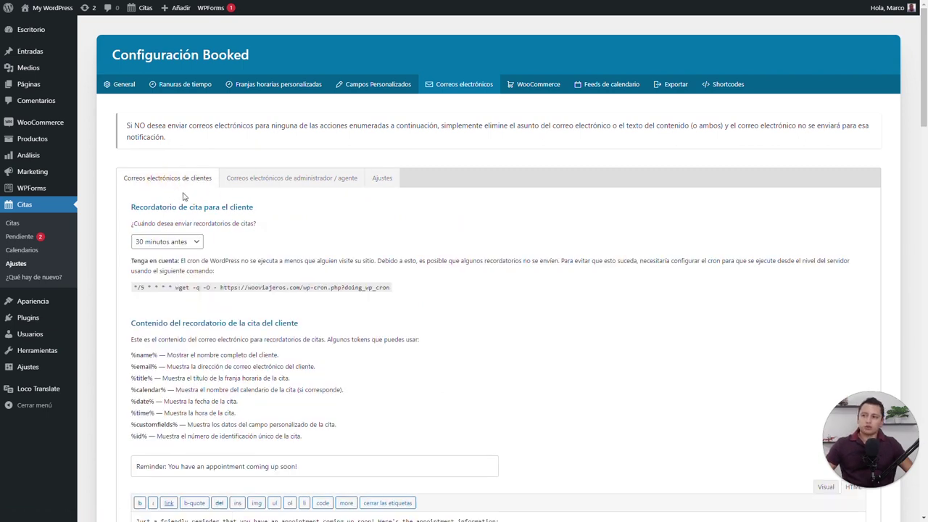
{"action": "left_click", "coordinate": [187, 241]}
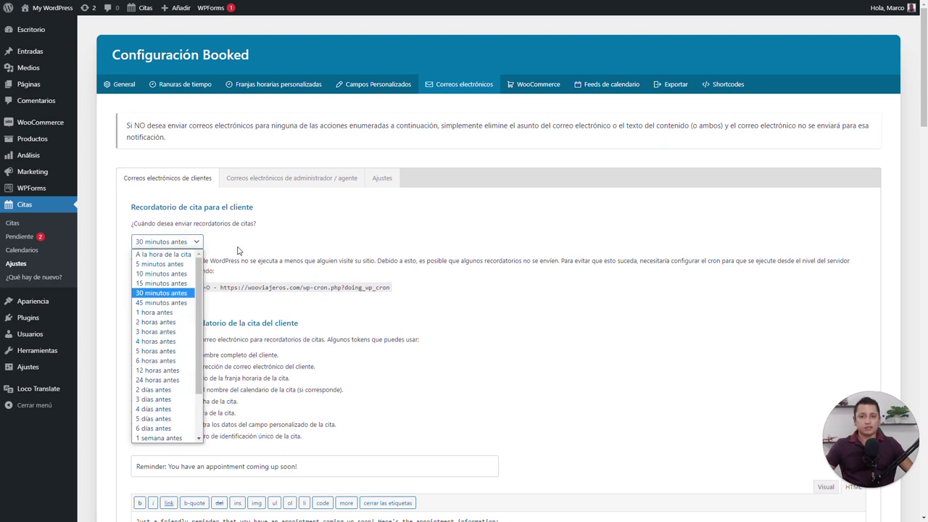
{"action": "left_click", "coordinate": [237, 250]}
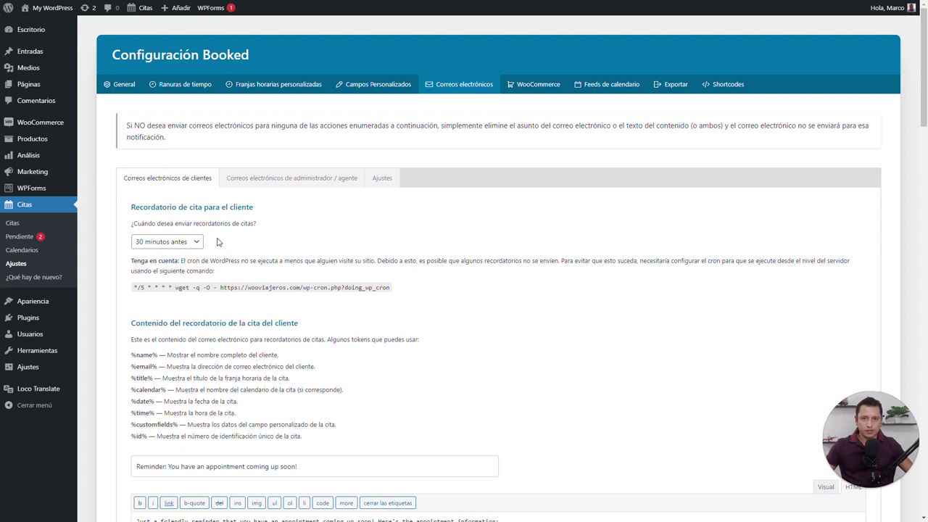
{"action": "left_click", "coordinate": [199, 243]}
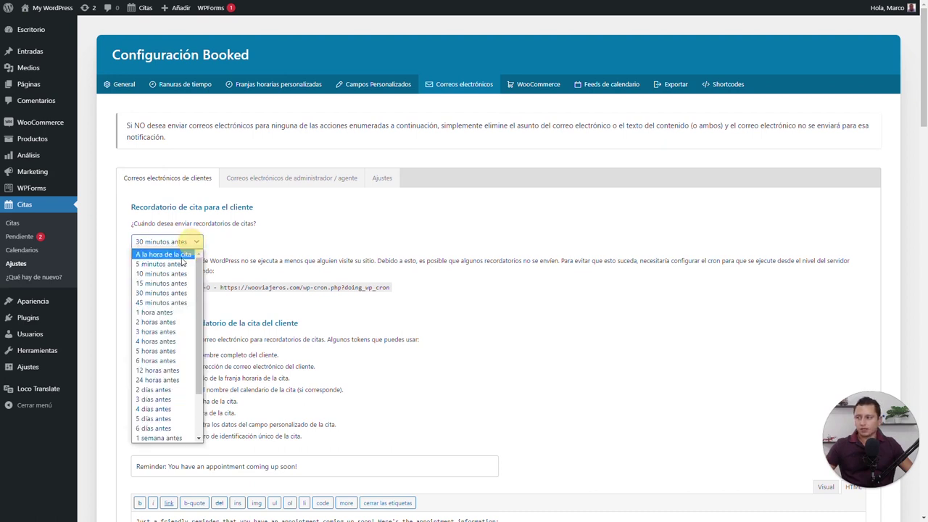
{"action": "left_click", "coordinate": [163, 313]}
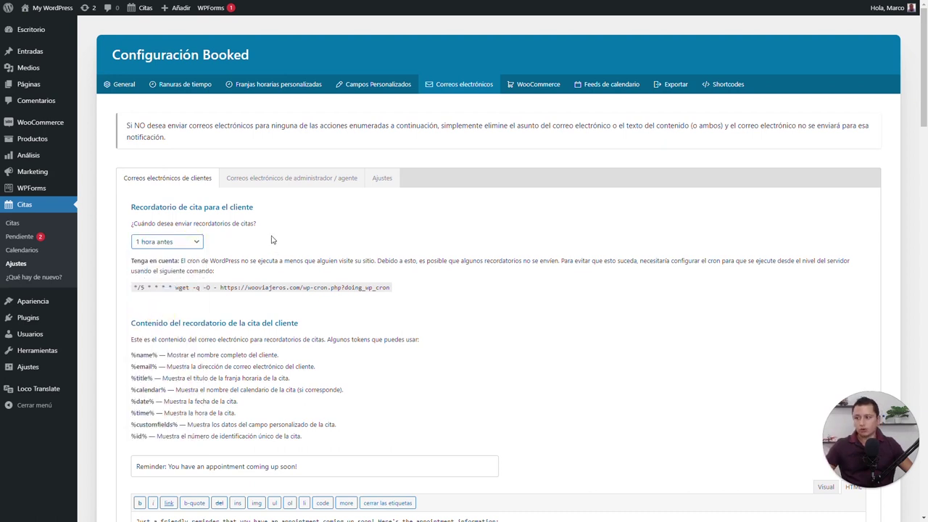
Replace the reminder's English opening with 'Hola %name%' and 'Te recuerdo que hoy tenemos una cita:'
{"action": "scroll", "coordinate": [272, 239], "scroll_direction": "down", "scroll_amount": 4}
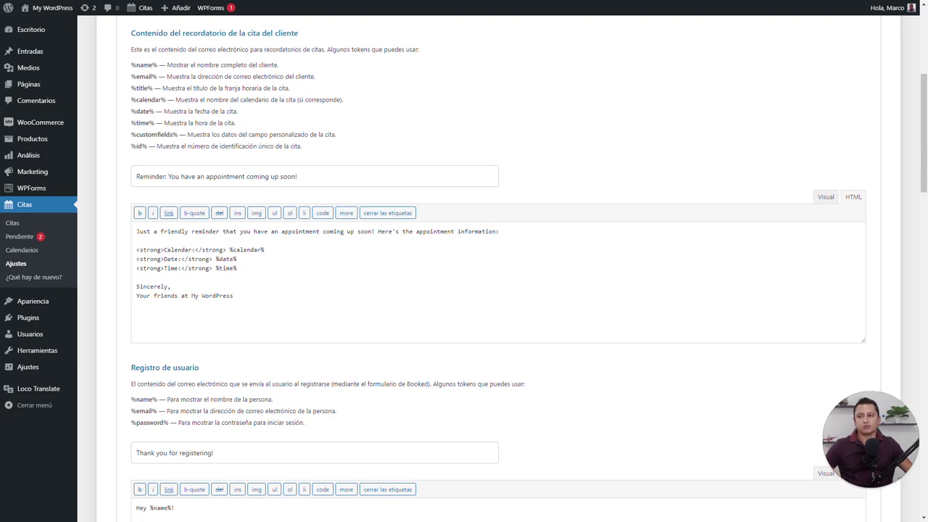
{"action": "left_click", "coordinate": [314, 231]}
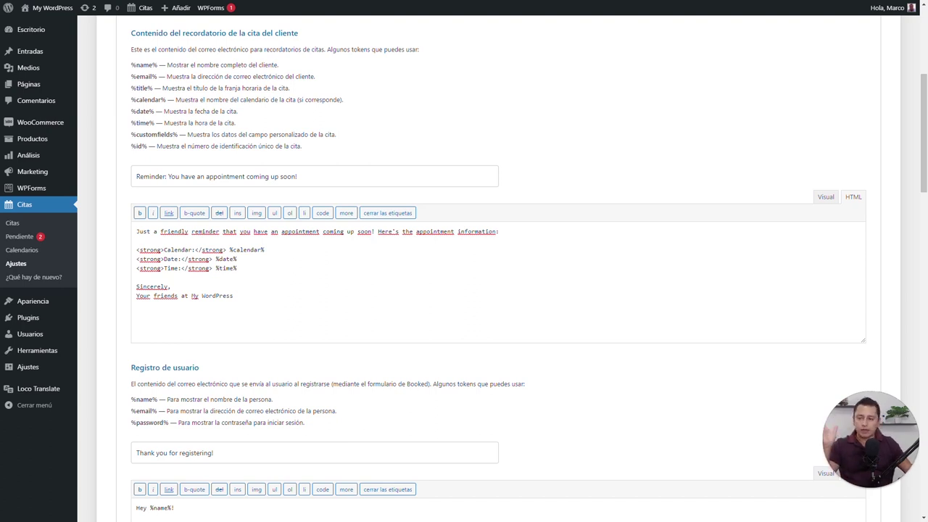
{"action": "triple_click", "coordinate": [300, 231]}
{"action": "key", "text": "BackSpace"}
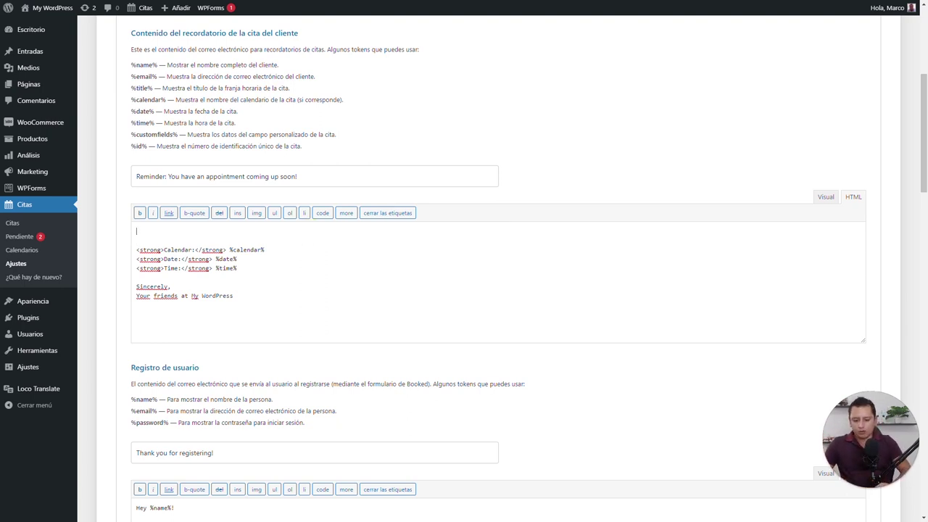
{"action": "type", "text": "Hola"}
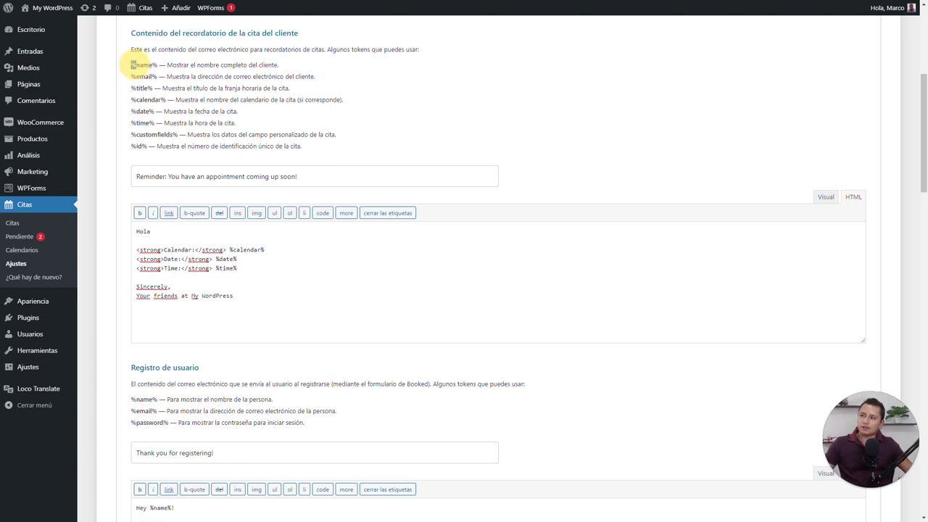
{"action": "left_click_drag", "start_coordinate": [131, 64], "coordinate": [158, 65]}
{"action": "key", "text": "ctrl+c"}
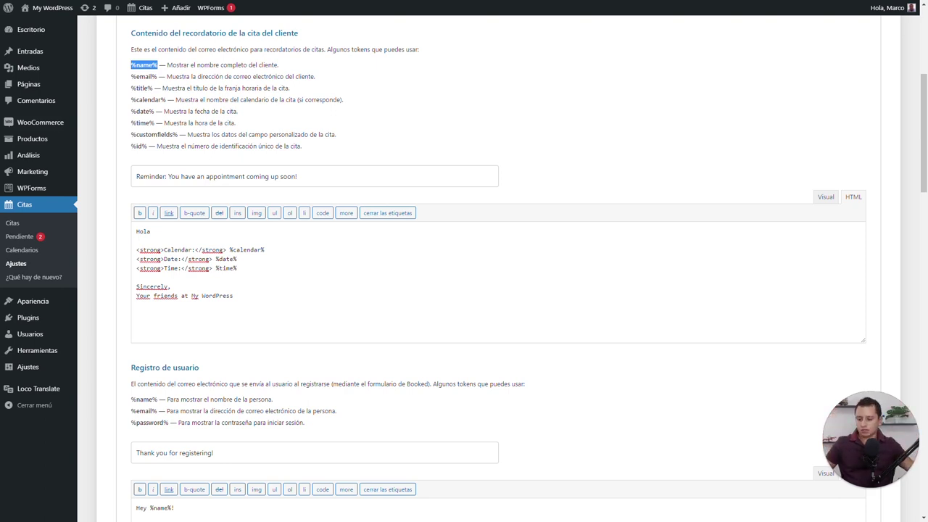
{"action": "left_click", "coordinate": [204, 231]}
{"action": "key", "text": "ctrl+v"}
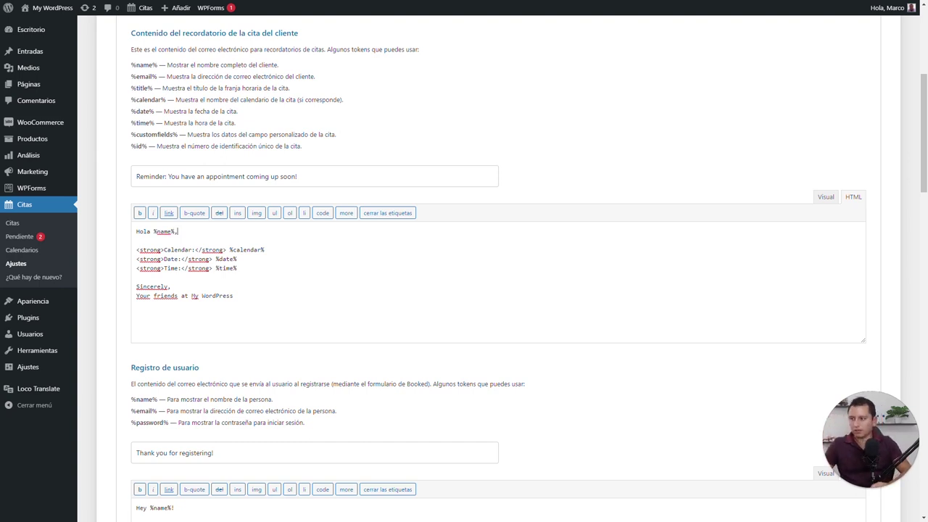
{"action": "key", "text": "Return"}
{"action": "key", "text": "Return"}
{"action": "type", "text": "Te re"}
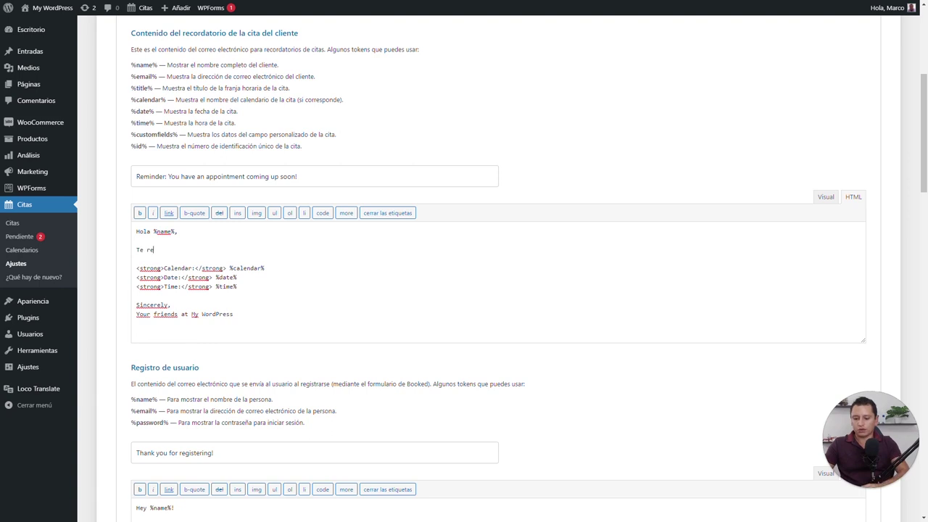
{"action": "type", "text": "cuerdo que hoy "}
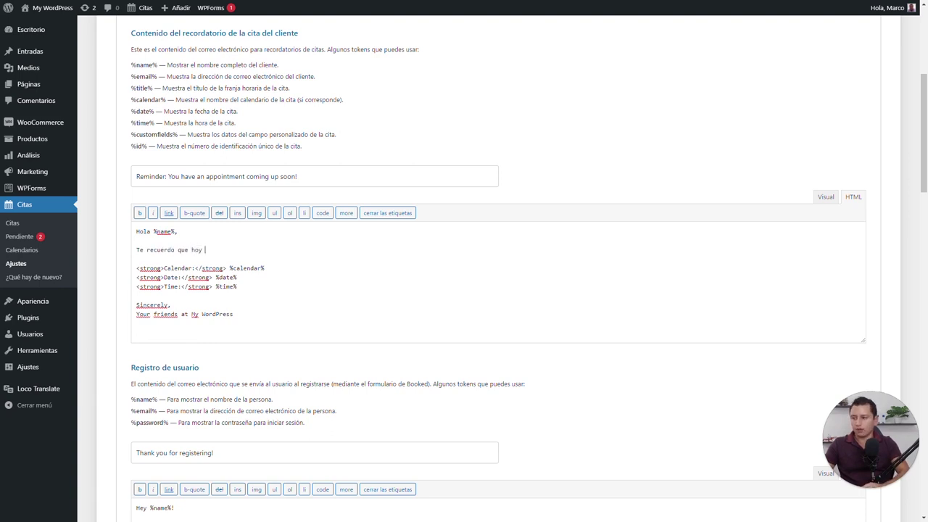
{"action": "type", "text": "tenemos una cit"}
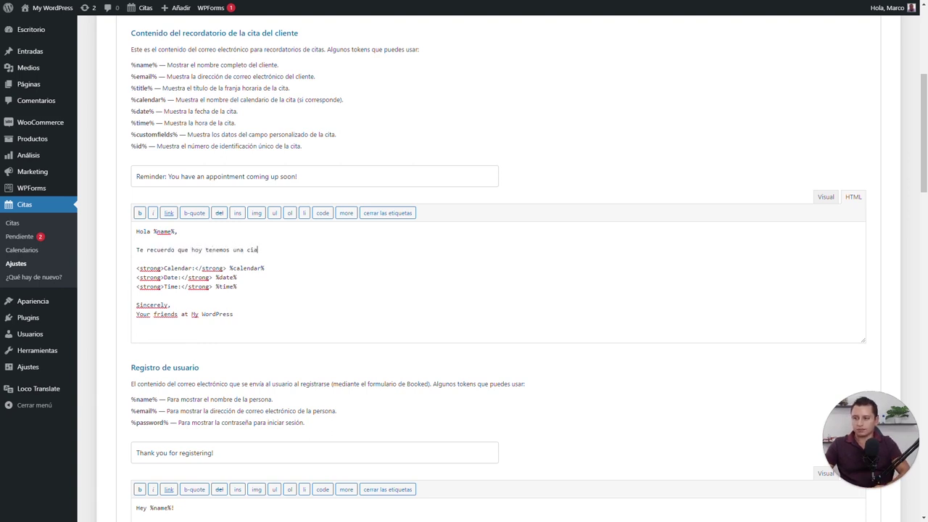
{"action": "type", "text": "a:"}
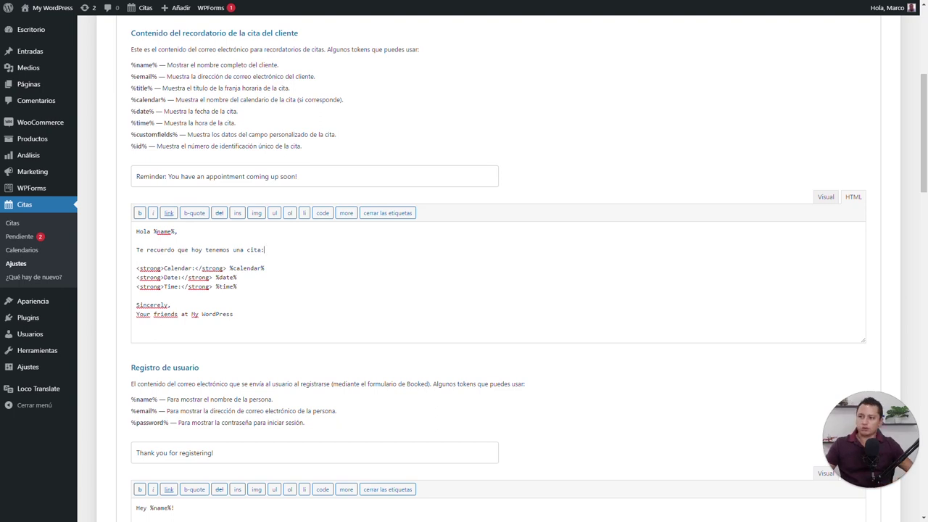
Delete the Calendar line and relabel Date and Time as Fecha and Hora
{"action": "triple_click", "coordinate": [174, 268]}
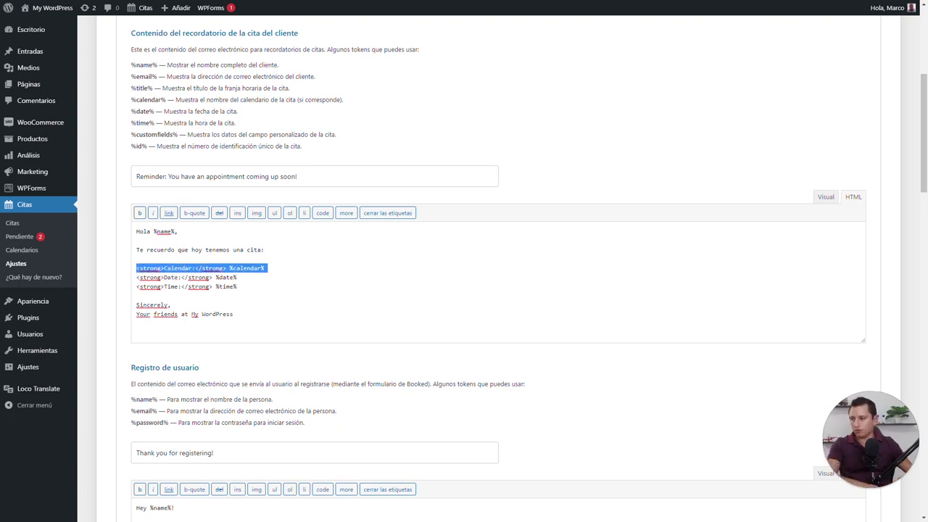
{"action": "key", "text": "BackSpace"}
{"action": "double_click", "coordinate": [172, 268]}
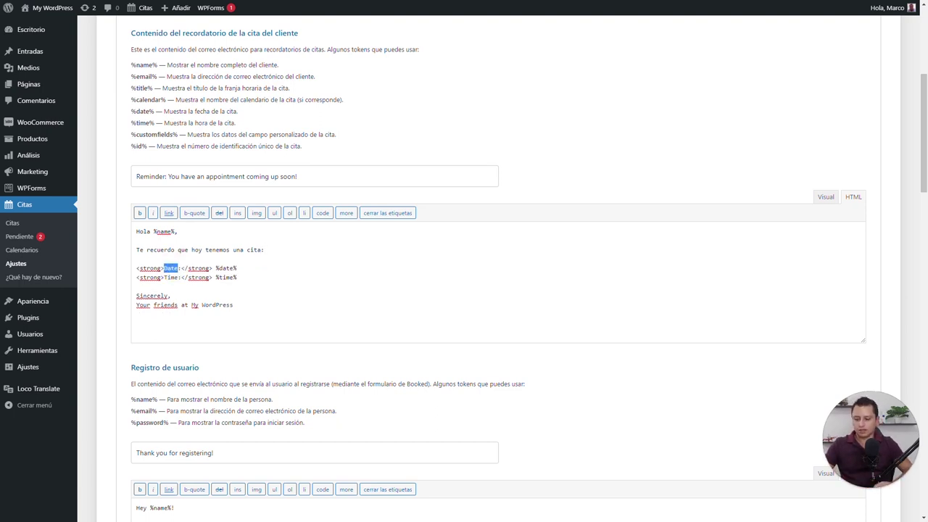
{"action": "type", "text": "Fecha"}
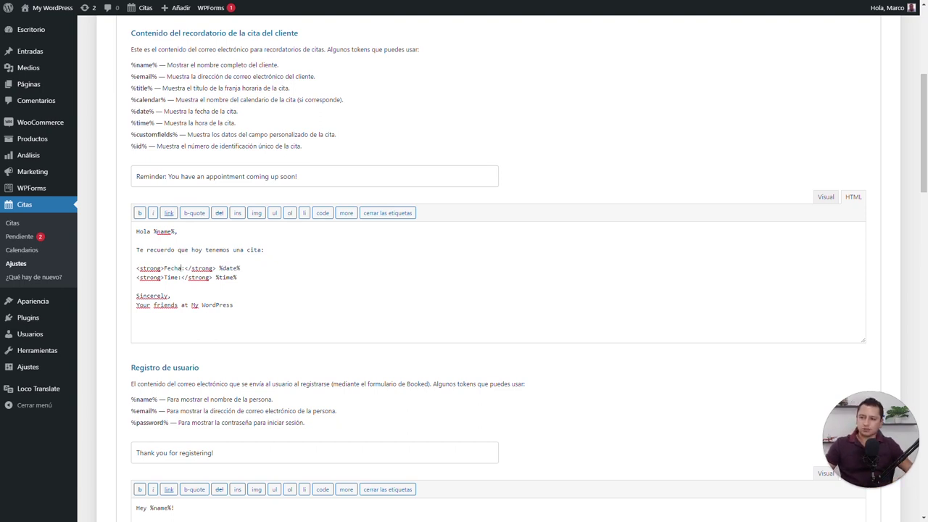
{"action": "double_click", "coordinate": [231, 268]}
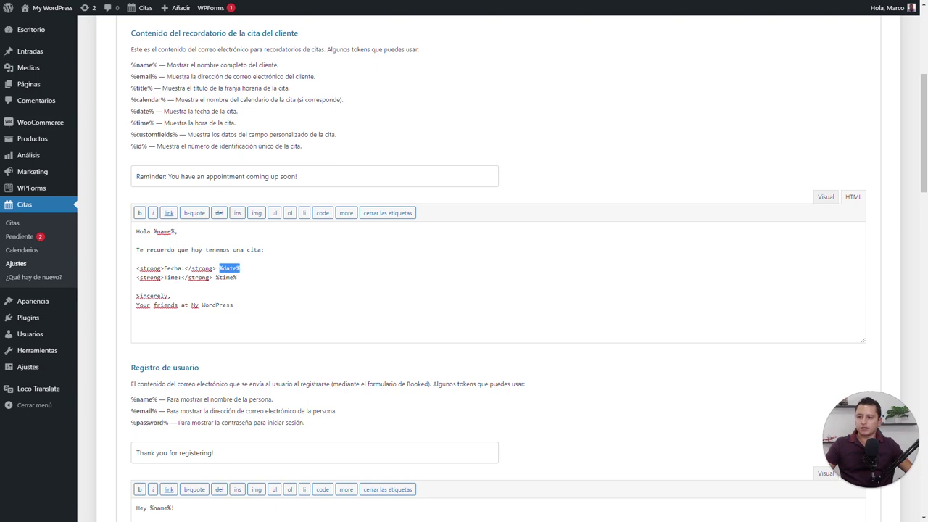
{"action": "double_click", "coordinate": [171, 277]}
{"action": "type", "text": "Hora"}
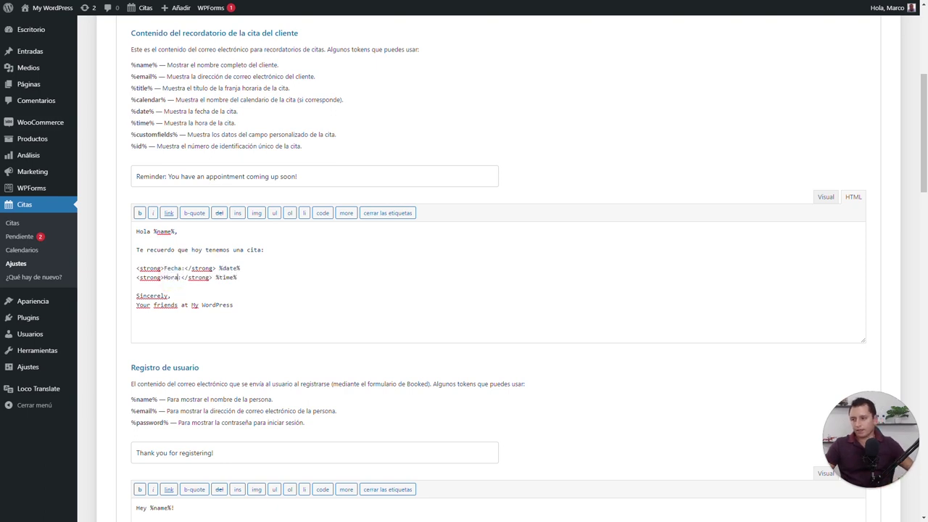
{"action": "left_click_drag", "start_coordinate": [213, 277], "coordinate": [250, 277]}
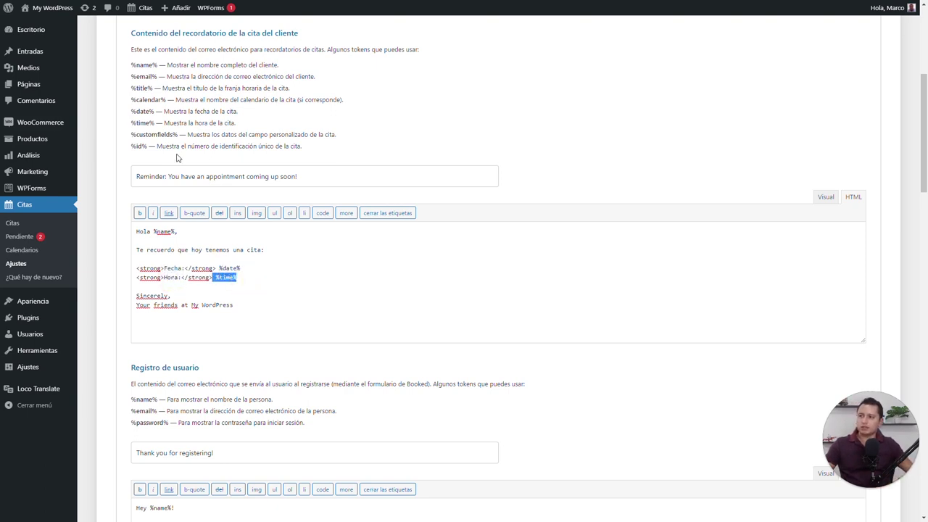
{"action": "left_click", "coordinate": [145, 121]}
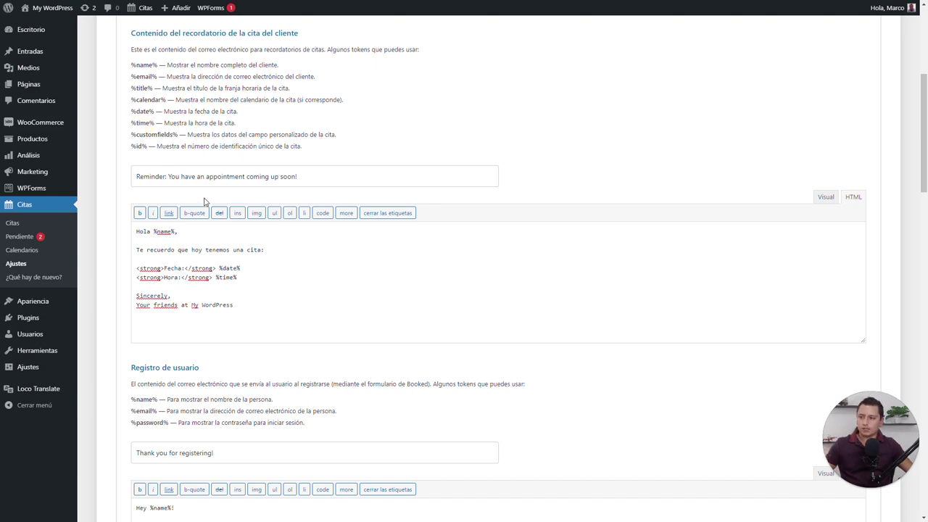
{"action": "double_click", "coordinate": [150, 295]}
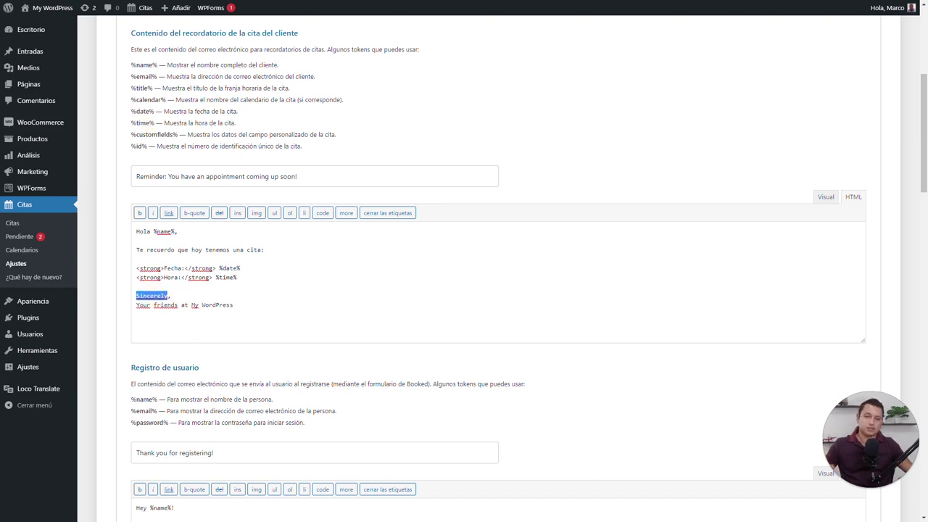
{"action": "triple_click", "coordinate": [182, 305]}
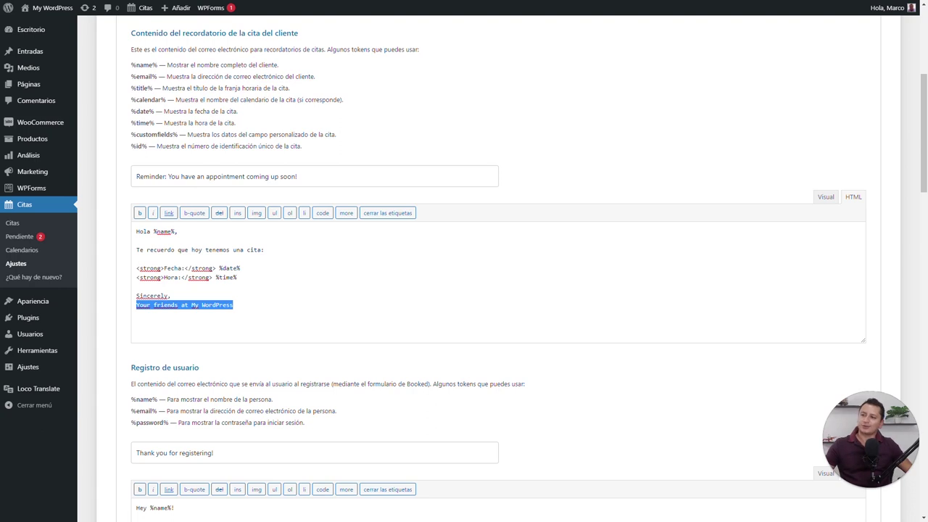
{"action": "scroll", "coordinate": [156, 284], "scroll_direction": "down", "scroll_amount": 3}
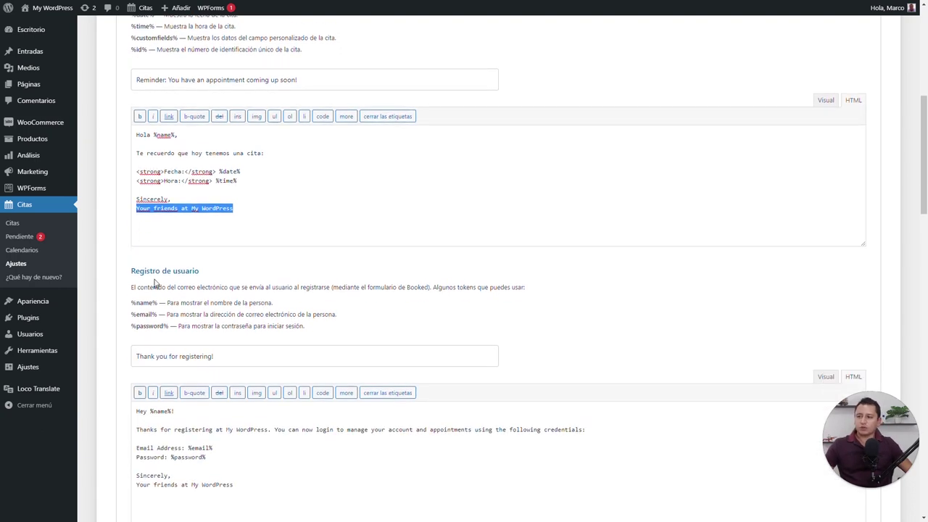
{"action": "scroll", "coordinate": [164, 269], "scroll_direction": "down", "scroll_amount": 2}
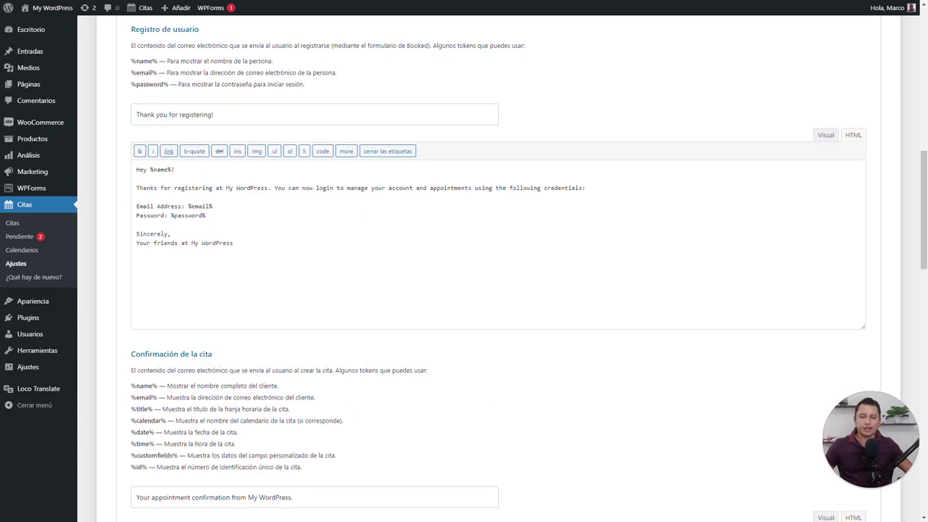
{"action": "scroll", "coordinate": [493, 276], "scroll_direction": "down", "scroll_amount": 3}
{"action": "scroll", "coordinate": [493, 275], "scroll_direction": "down", "scroll_amount": 2}
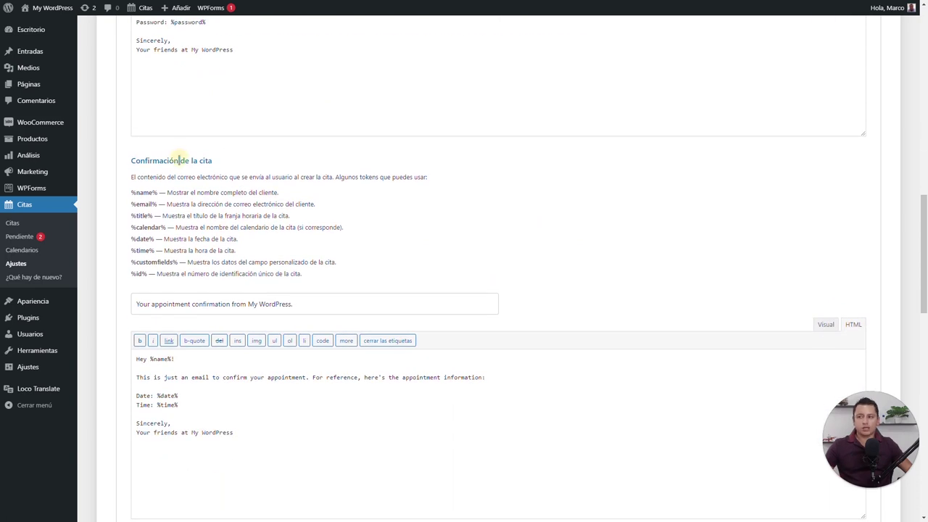
{"action": "left_click_drag", "start_coordinate": [179, 161], "coordinate": [216, 162]}
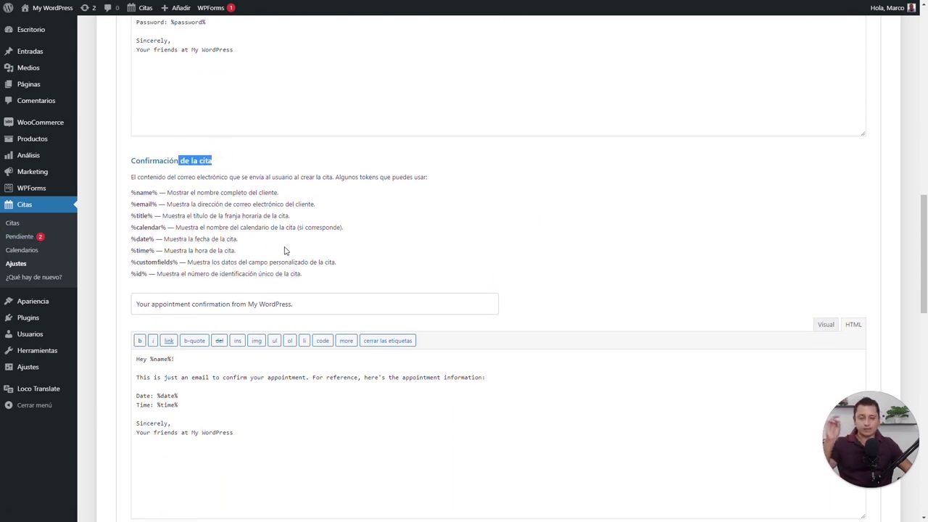
{"action": "scroll", "coordinate": [275, 294], "scroll_direction": "up", "scroll_amount": 6}
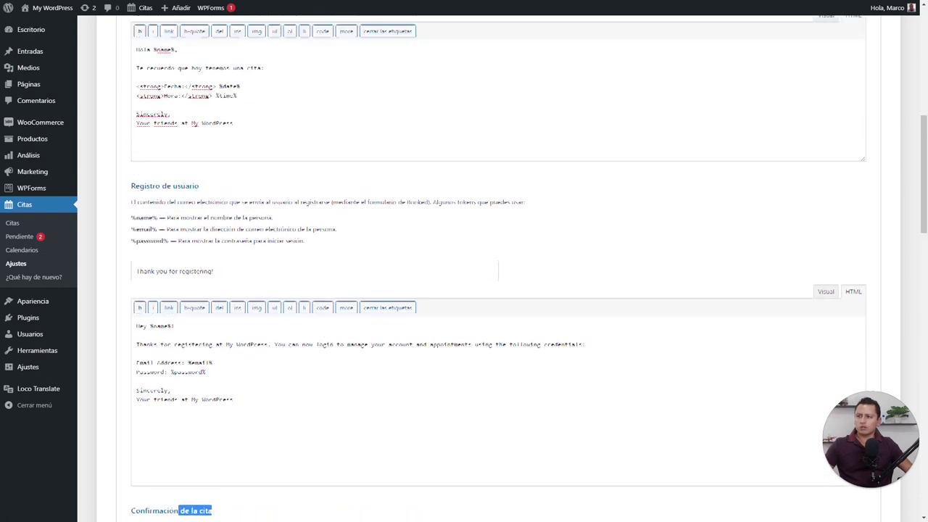
{"action": "scroll", "coordinate": [304, 203], "scroll_direction": "up", "scroll_amount": 1}
{"action": "left_click_drag", "start_coordinate": [304, 177], "coordinate": [114, 174]}
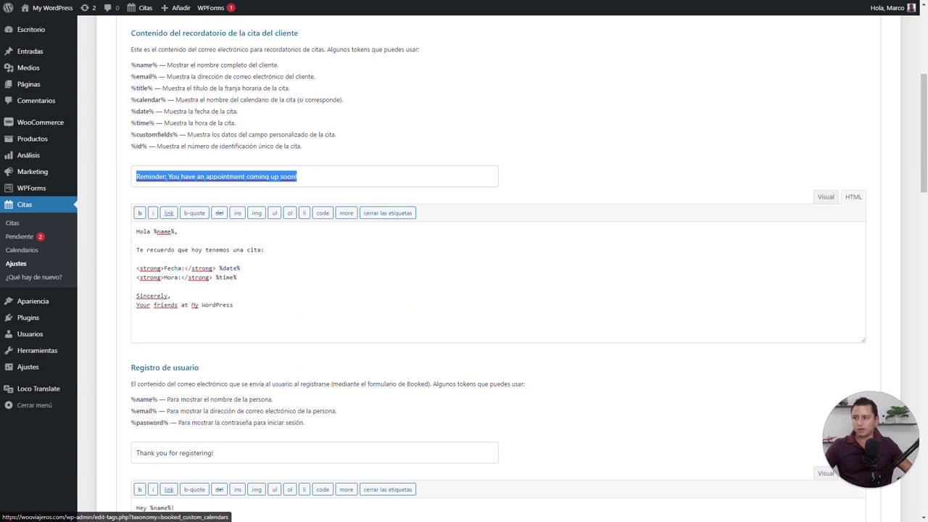
{"action": "scroll", "coordinate": [123, 312], "scroll_direction": "down", "scroll_amount": 2}
{"action": "scroll", "coordinate": [123, 312], "scroll_direction": "down", "scroll_amount": 4}
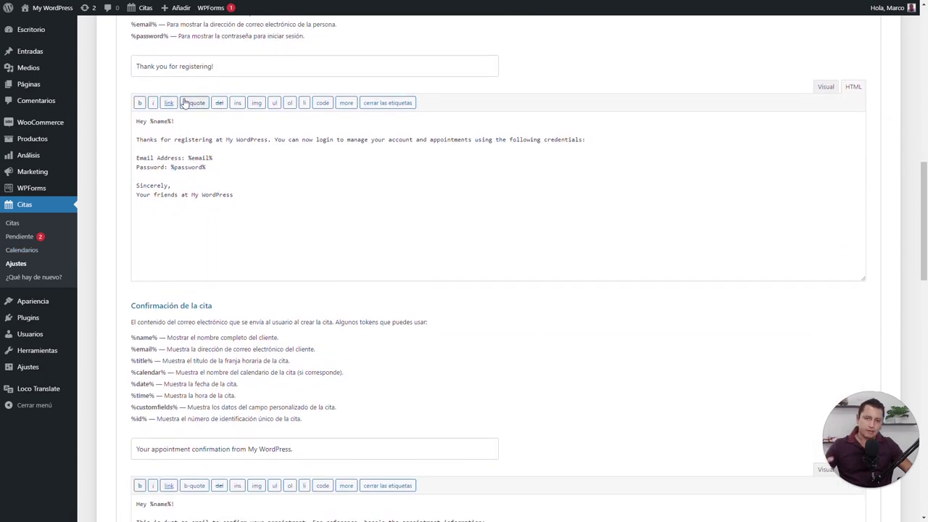
{"action": "scroll", "coordinate": [187, 114], "scroll_direction": "down", "scroll_amount": 3}
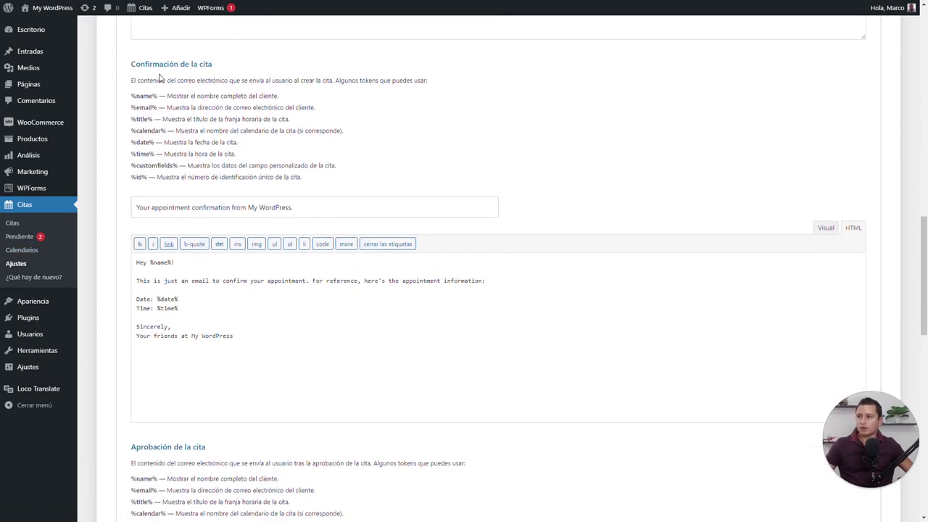
{"action": "left_click_drag", "start_coordinate": [316, 205], "coordinate": [120, 206]}
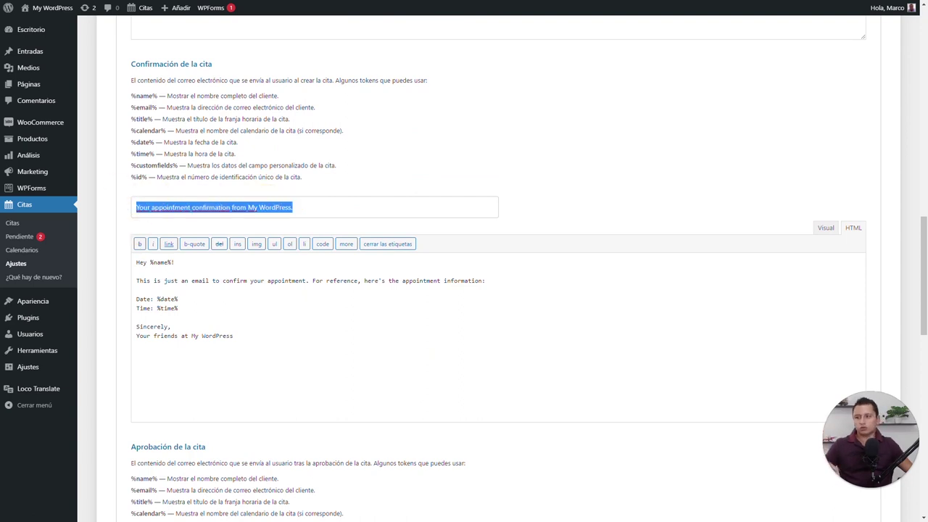
{"action": "left_click", "coordinate": [144, 306]}
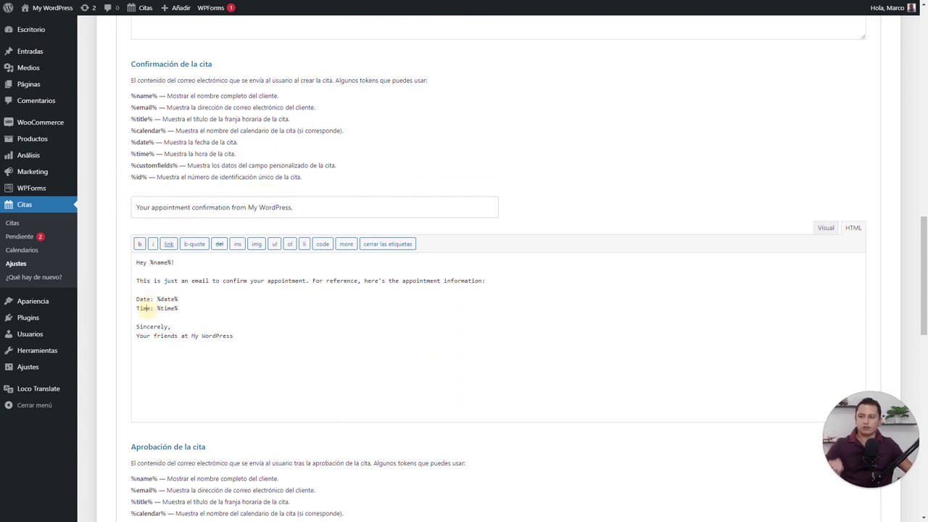
{"action": "scroll", "coordinate": [225, 198], "scroll_direction": "down", "scroll_amount": 6}
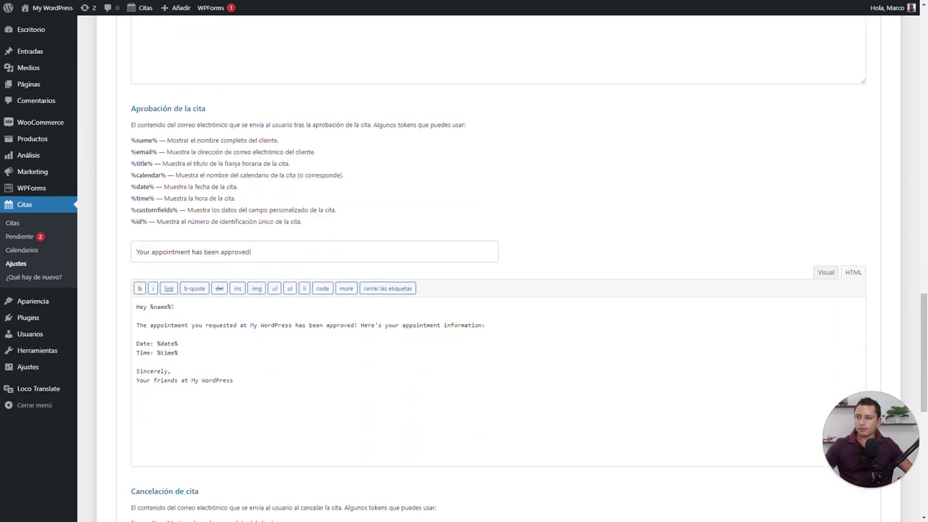
{"action": "scroll", "coordinate": [226, 198], "scroll_direction": "down", "scroll_amount": 3}
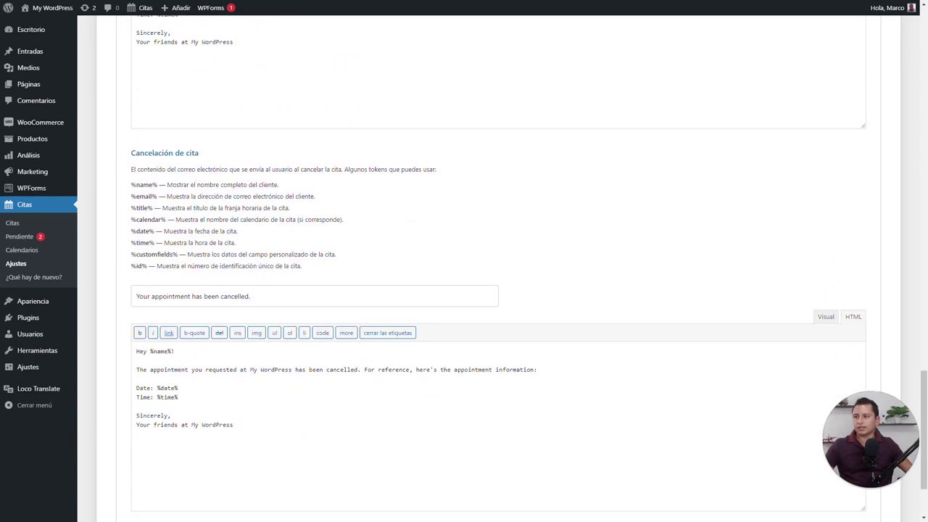
{"action": "scroll", "coordinate": [196, 233], "scroll_direction": "down", "scroll_amount": 2}
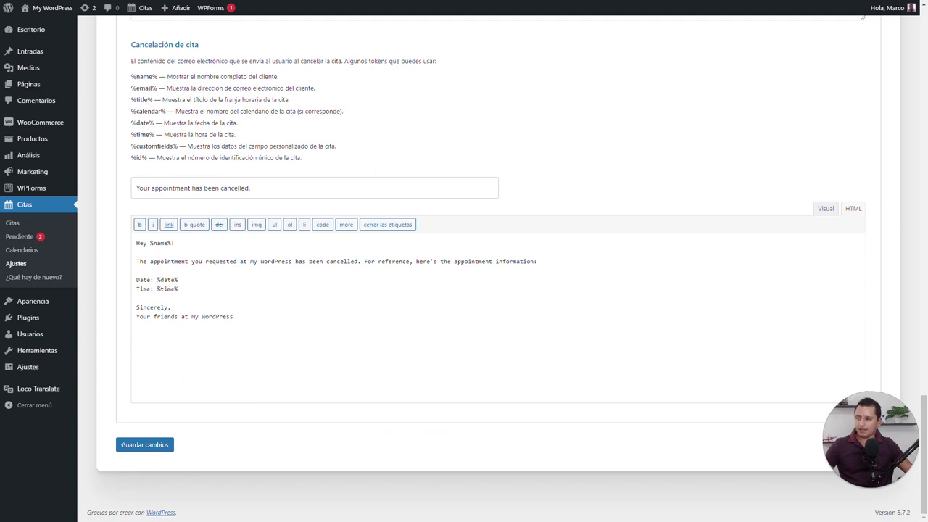
{"action": "scroll", "coordinate": [137, 248], "scroll_direction": "up", "scroll_amount": 10}
{"action": "scroll", "coordinate": [146, 290], "scroll_direction": "up", "scroll_amount": 2}
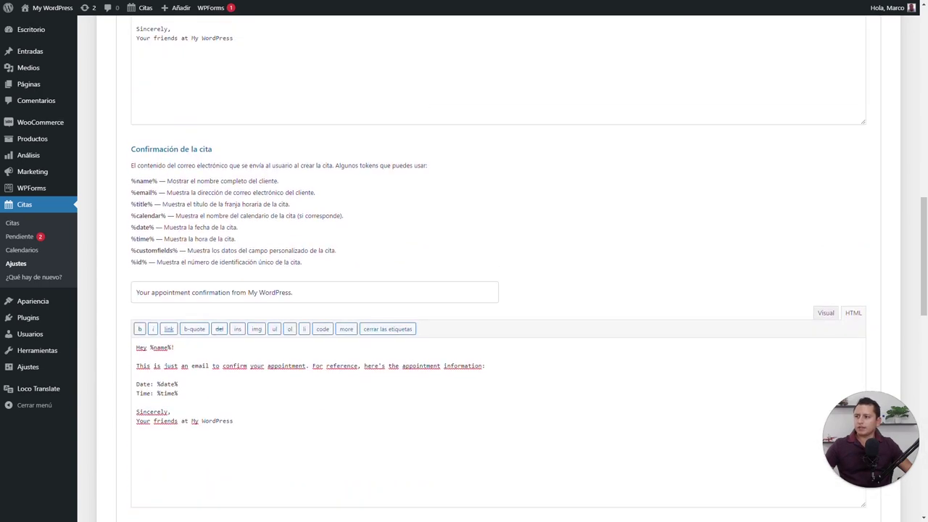
{"action": "scroll", "coordinate": [196, 267], "scroll_direction": "down", "scroll_amount": 6}
{"action": "scroll", "coordinate": [196, 267], "scroll_direction": "up", "scroll_amount": 5}
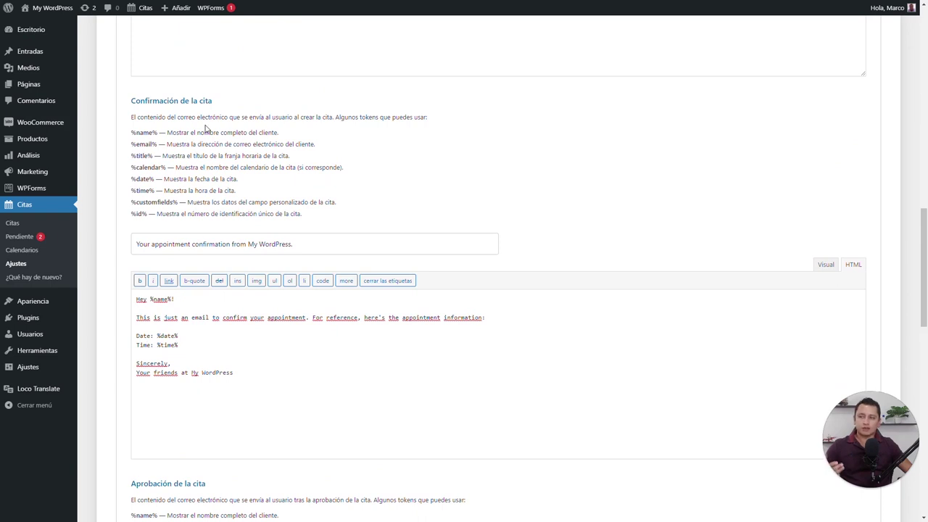
{"action": "scroll", "coordinate": [187, 141], "scroll_direction": "down", "scroll_amount": 5}
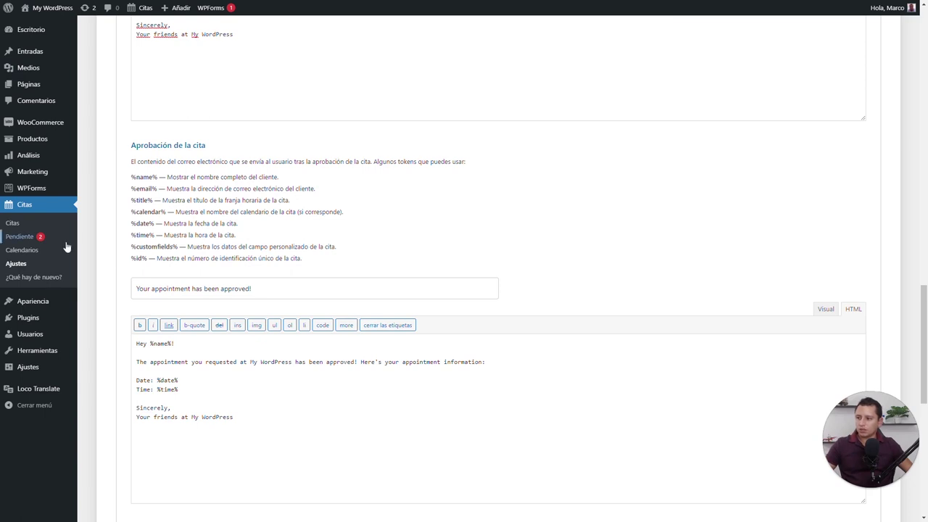
{"action": "scroll", "coordinate": [169, 241], "scroll_direction": "up", "scroll_amount": 3}
{"action": "scroll", "coordinate": [169, 241], "scroll_direction": "up", "scroll_amount": 15}
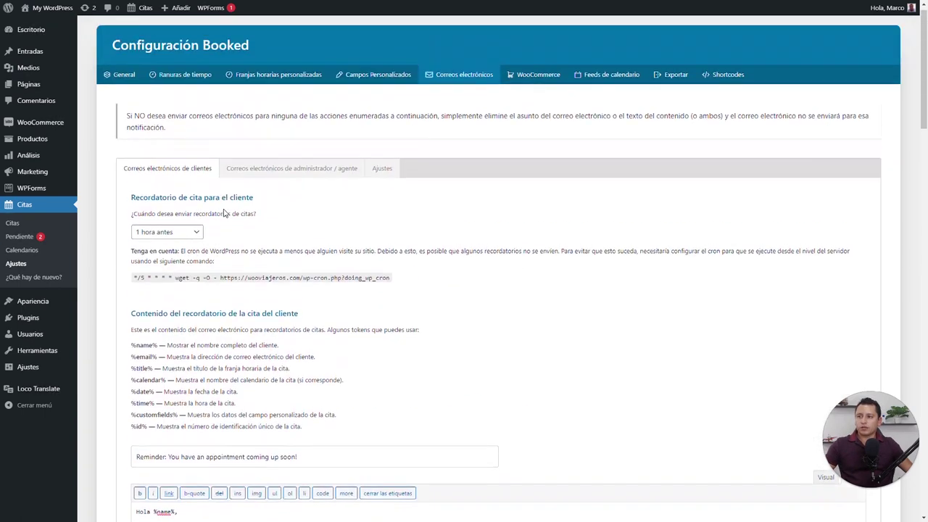
Review the 'Correos electrónicos de administrador / agente' templates, then switch to the Ajustes tab
{"action": "left_click", "coordinate": [262, 178]}
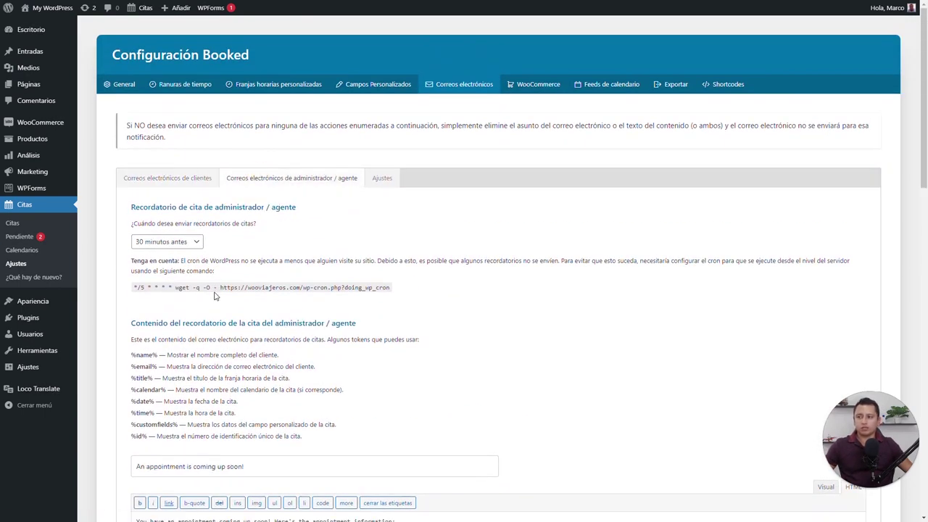
{"action": "scroll", "coordinate": [498, 272], "scroll_direction": "down", "scroll_amount": 2}
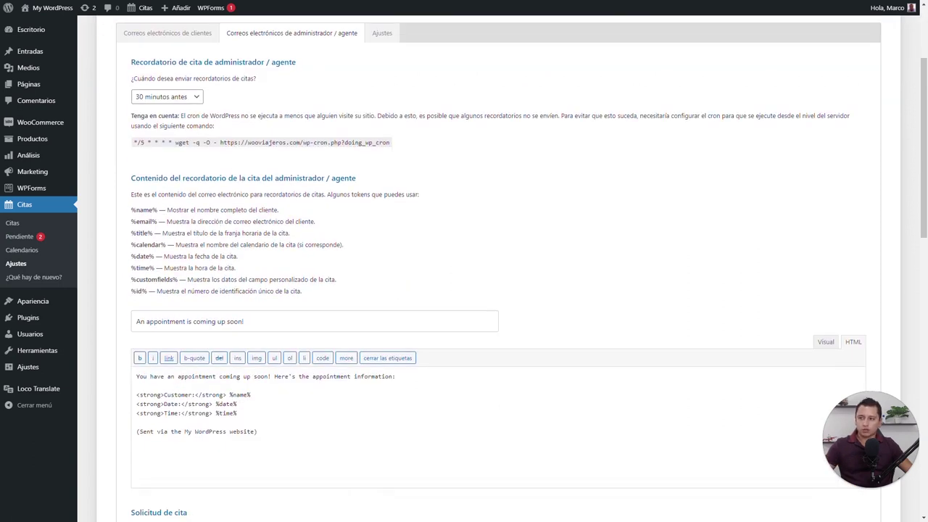
{"action": "scroll", "coordinate": [261, 286], "scroll_direction": "down", "scroll_amount": 3}
{"action": "left_click_drag", "start_coordinate": [188, 128], "coordinate": [260, 128]}
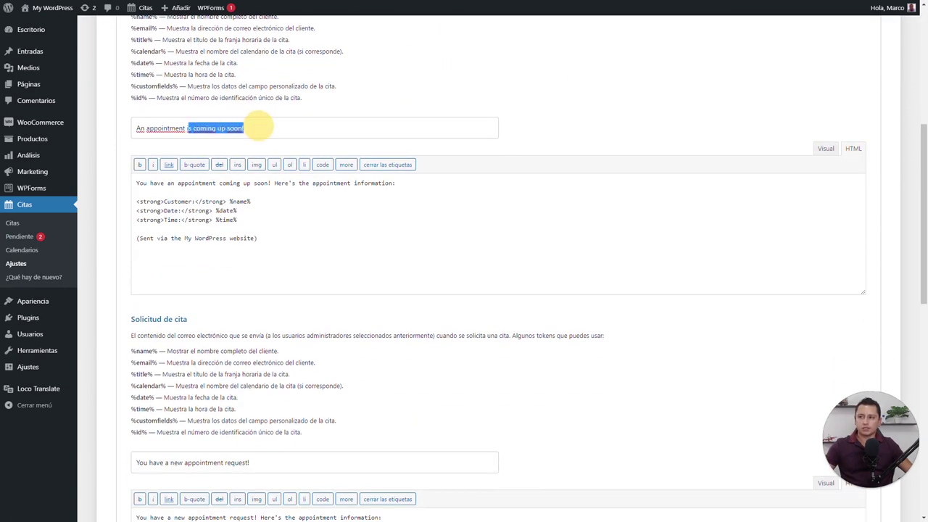
{"action": "left_click", "coordinate": [271, 128]}
{"action": "scroll", "coordinate": [499, 268], "scroll_direction": "up", "scroll_amount": 2}
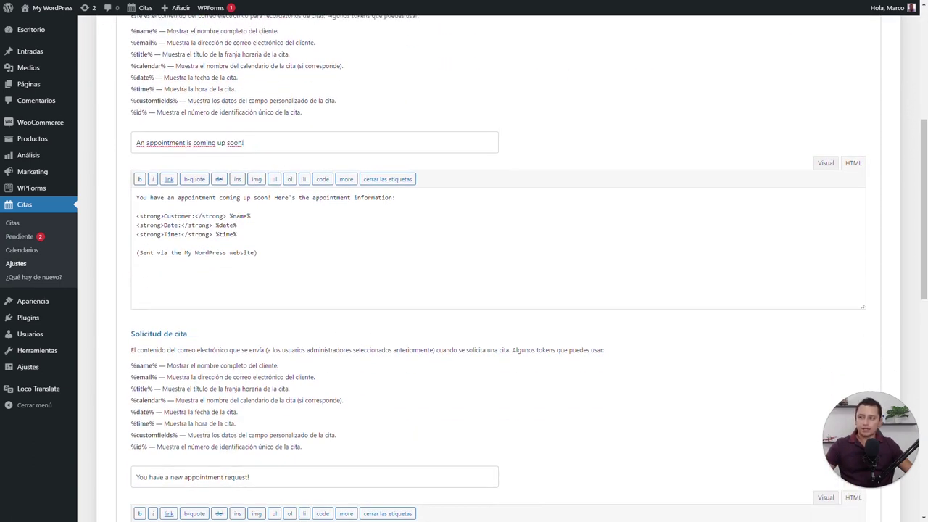
{"action": "scroll", "coordinate": [246, 338], "scroll_direction": "down", "scroll_amount": 5}
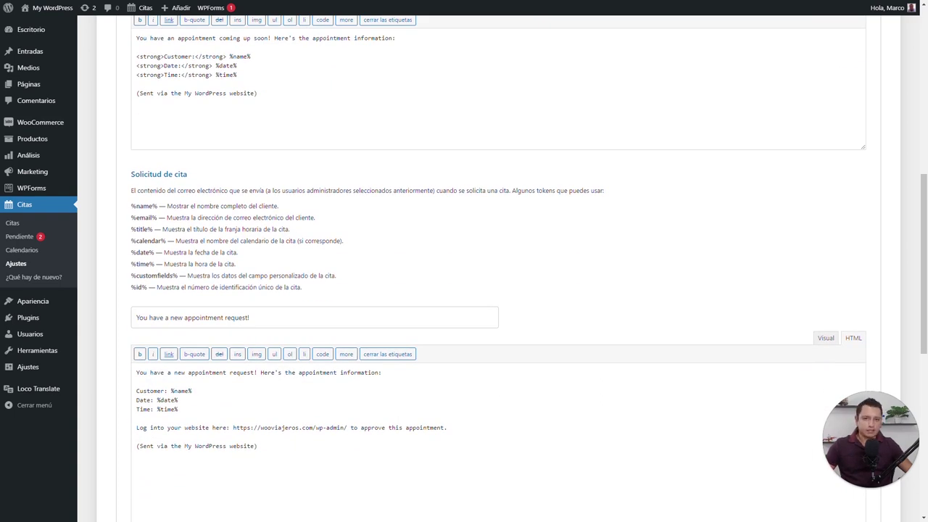
{"action": "scroll", "coordinate": [241, 264], "scroll_direction": "down", "scroll_amount": 3}
{"action": "scroll", "coordinate": [241, 264], "scroll_direction": "up", "scroll_amount": 13}
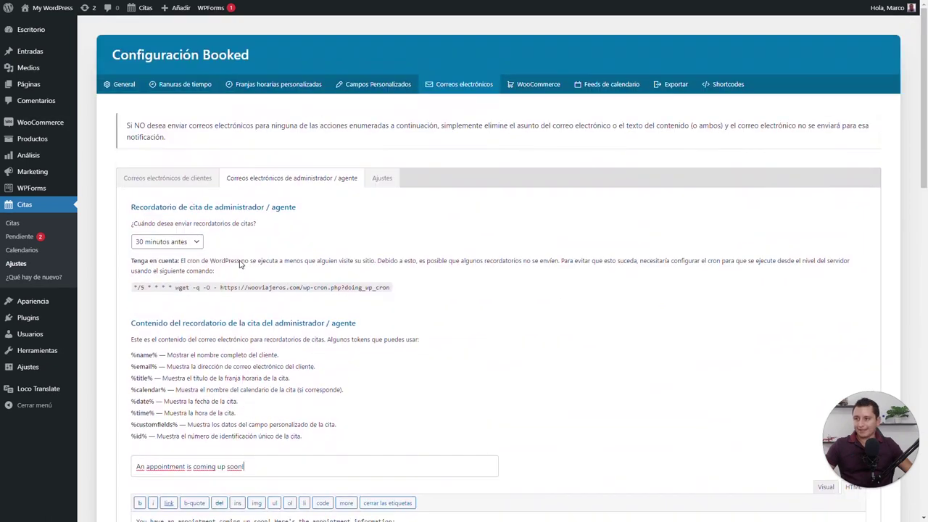
{"action": "left_click", "coordinate": [382, 178]}
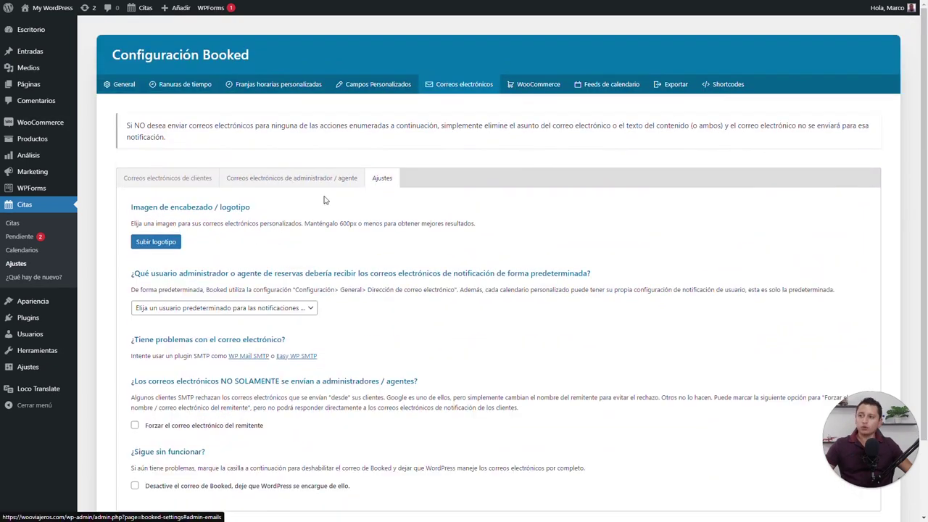
Set the Viajeros logo-2.png from the Media Library as the email header logo
{"action": "left_click", "coordinate": [156, 241]}
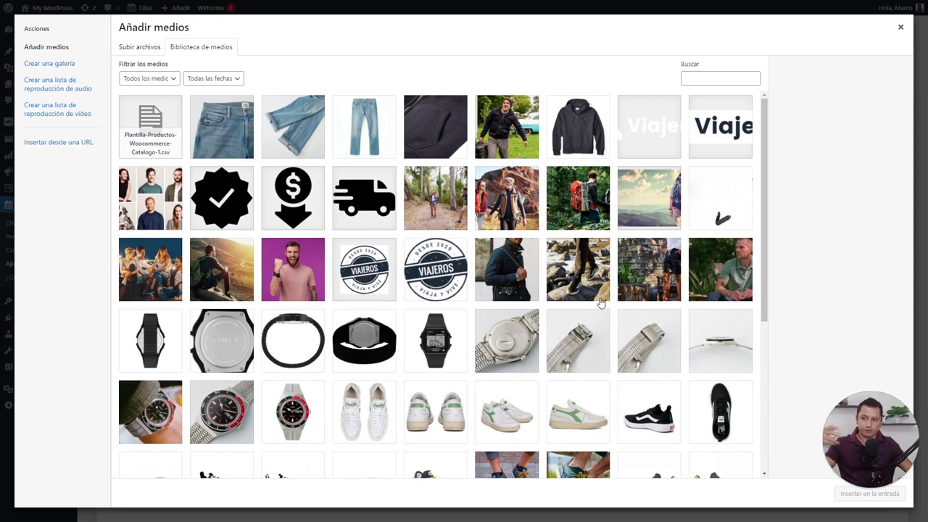
{"action": "left_click", "coordinate": [380, 276]}
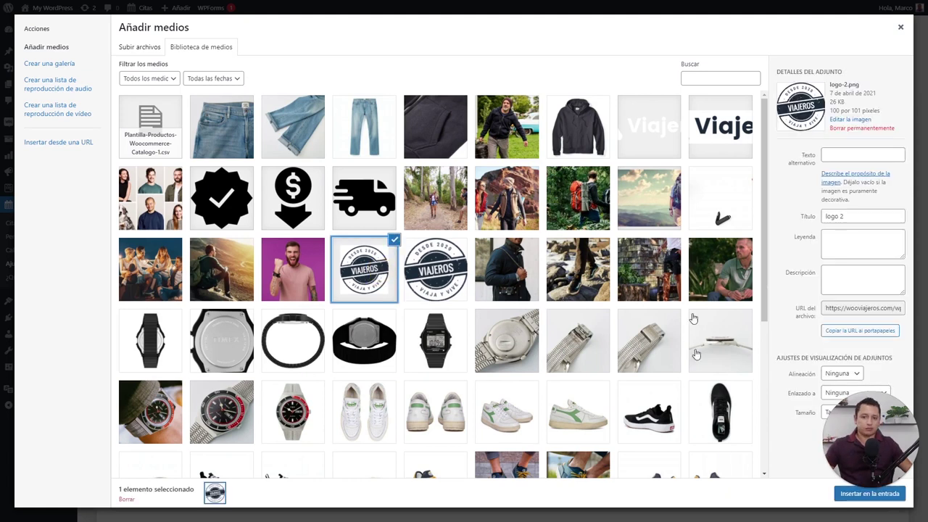
{"action": "left_click", "coordinate": [870, 493]}
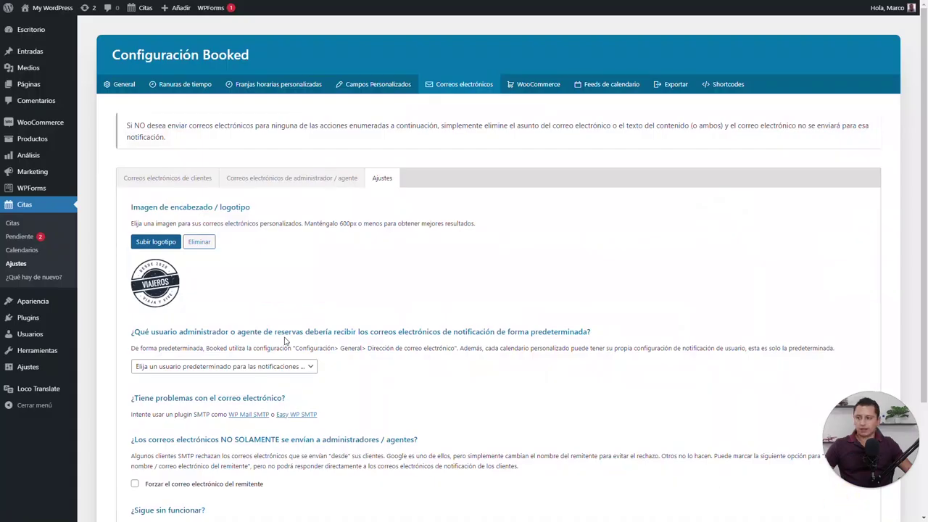
{"action": "scroll", "coordinate": [284, 339], "scroll_direction": "down", "scroll_amount": 2}
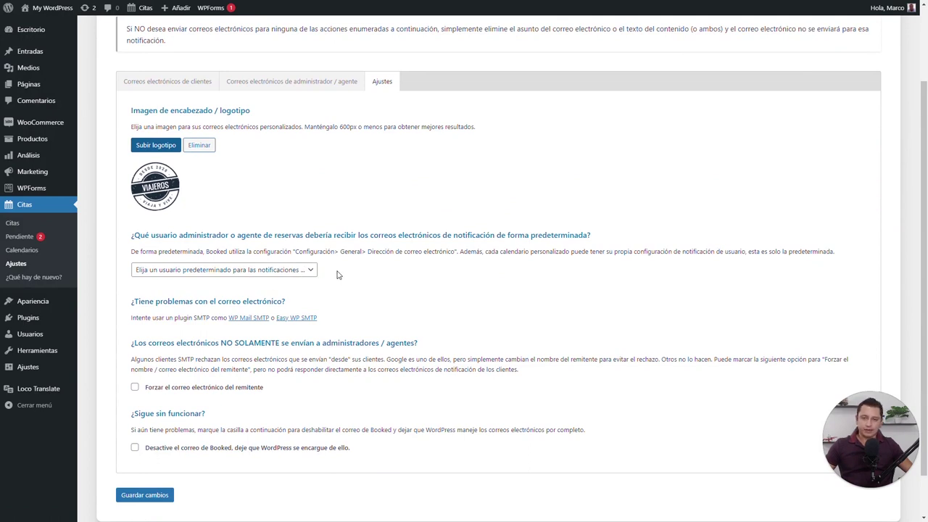
{"action": "scroll", "coordinate": [216, 238], "scroll_direction": "down", "scroll_amount": 1}
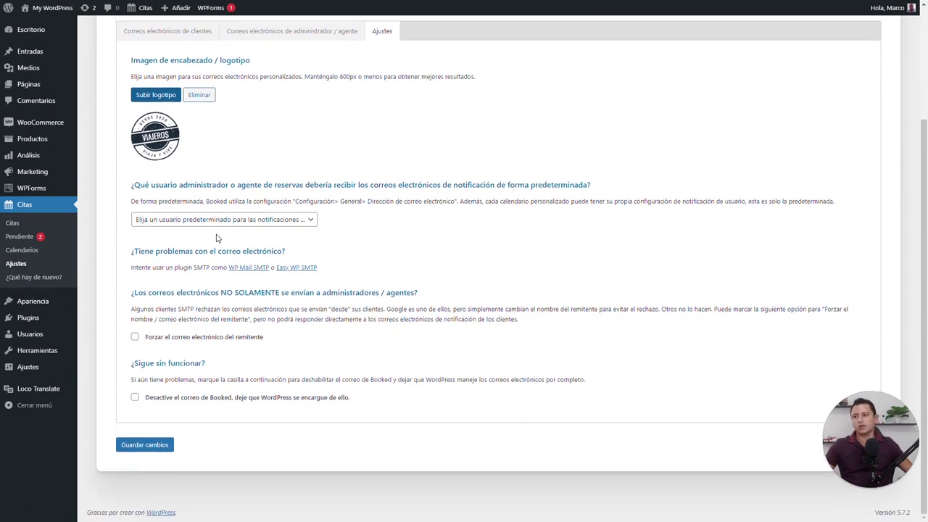
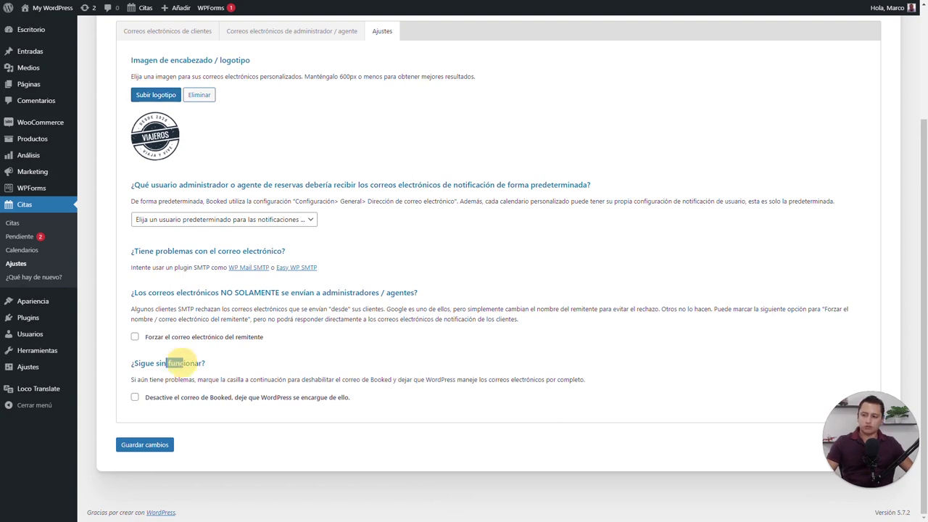
Save the Emails > Ajustes settings with 'Desactive el correo de Booked' left unchecked
{"action": "left_click_drag", "start_coordinate": [184, 363], "coordinate": [168, 363]}
{"action": "left_click", "coordinate": [135, 398]}
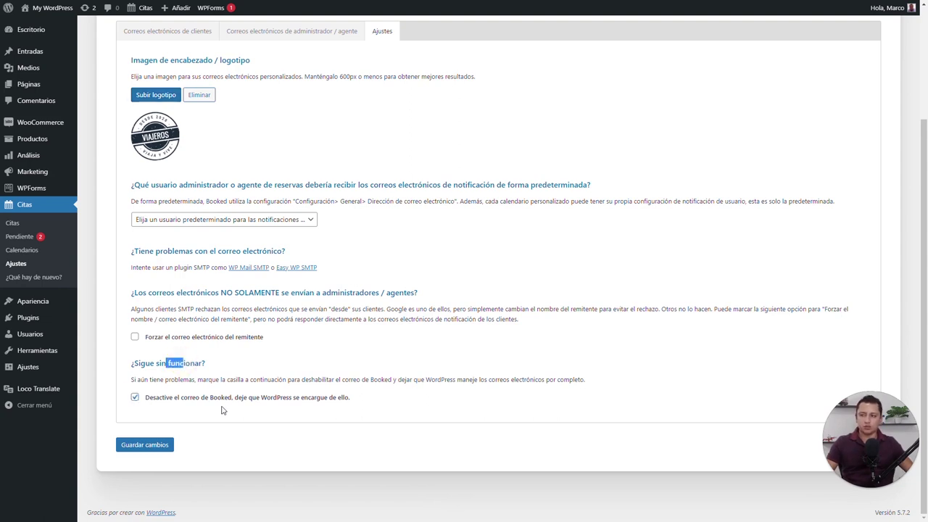
{"action": "left_click", "coordinate": [210, 419]}
{"action": "left_click", "coordinate": [135, 398]}
{"action": "left_click", "coordinate": [138, 443]}
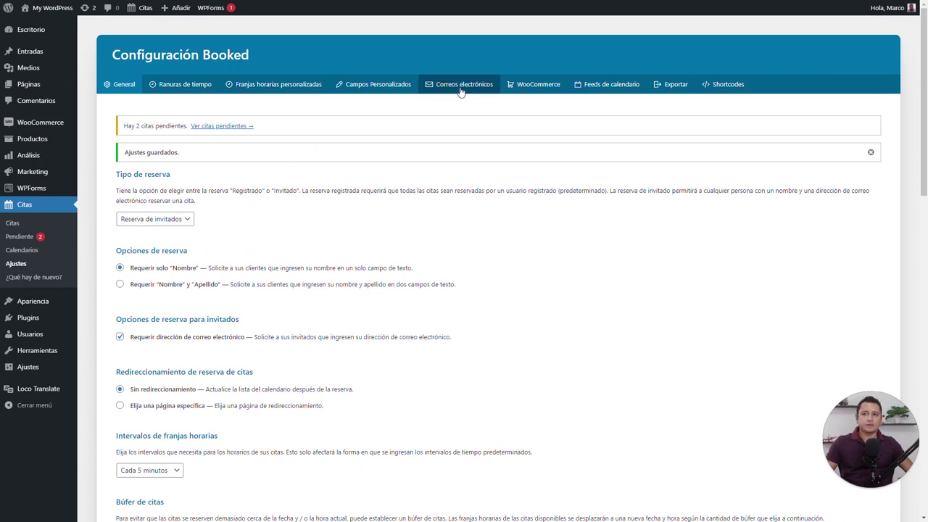
On the WooCommerce tab, set Habilitar limpieza automática to Permitir and save the settings
{"action": "left_click", "coordinate": [512, 85]}
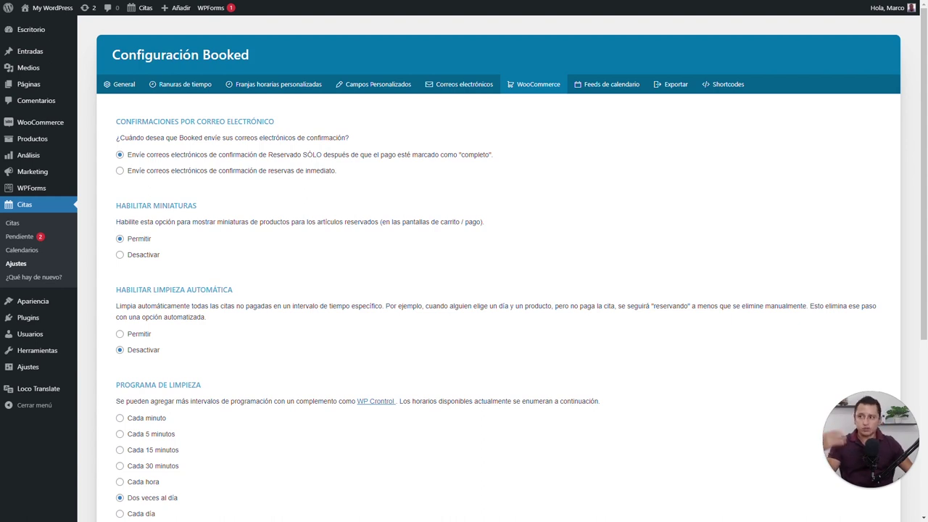
{"action": "scroll", "coordinate": [247, 196], "scroll_direction": "down", "scroll_amount": 2}
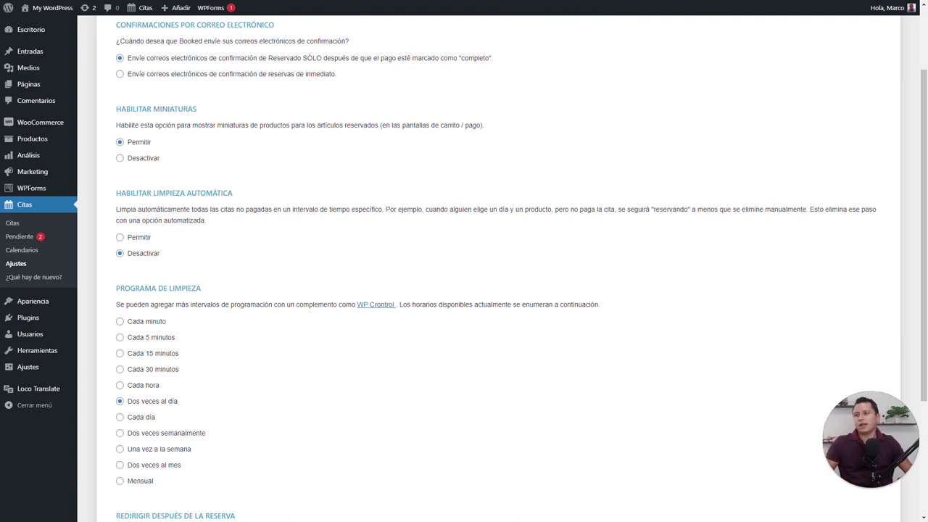
{"action": "left_click", "coordinate": [119, 237]}
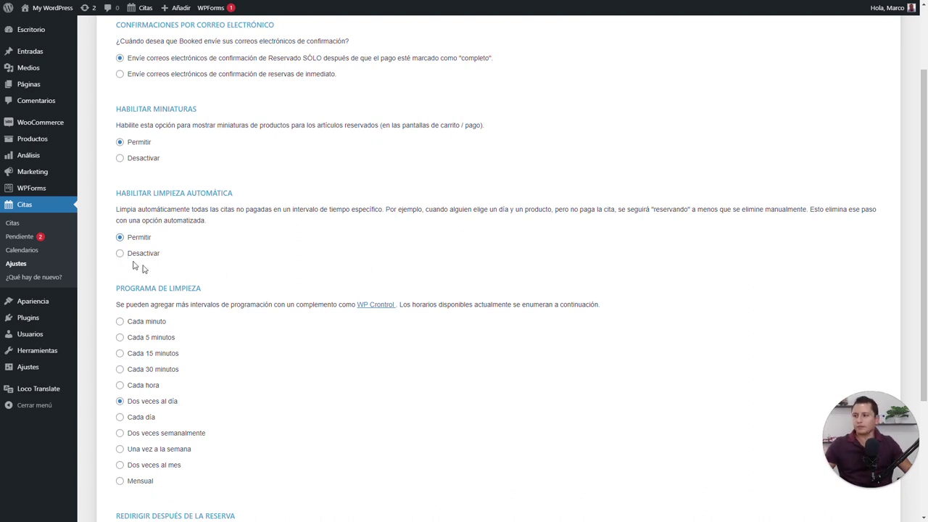
{"action": "scroll", "coordinate": [135, 266], "scroll_direction": "down", "scroll_amount": 1}
{"action": "scroll", "coordinate": [186, 239], "scroll_direction": "down", "scroll_amount": 1}
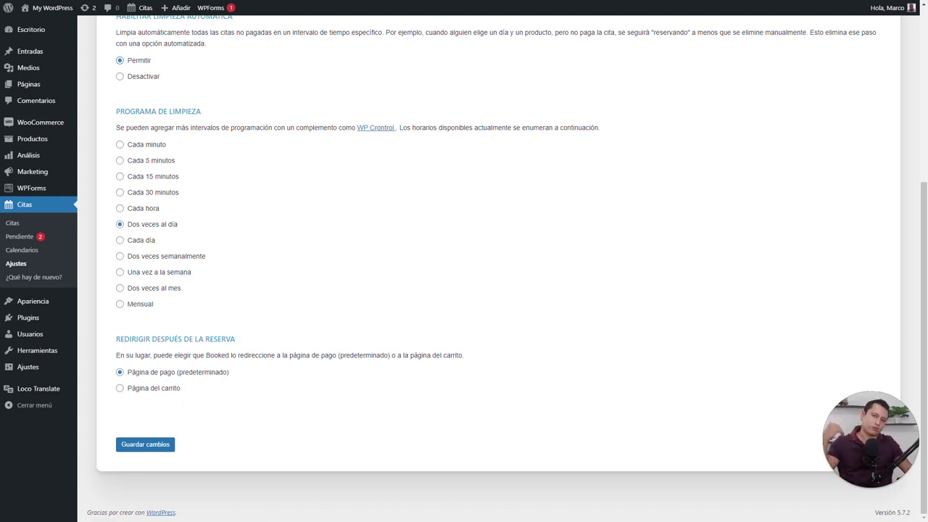
{"action": "left_click", "coordinate": [145, 444]}
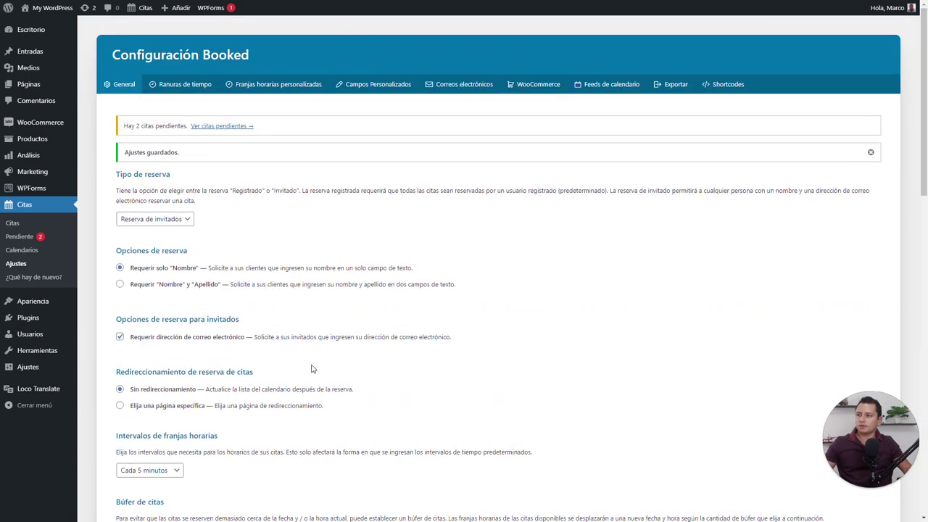
Select the whole All Appointments URL on the Feeds de calendario tab for copying
{"action": "left_click", "coordinate": [616, 92]}
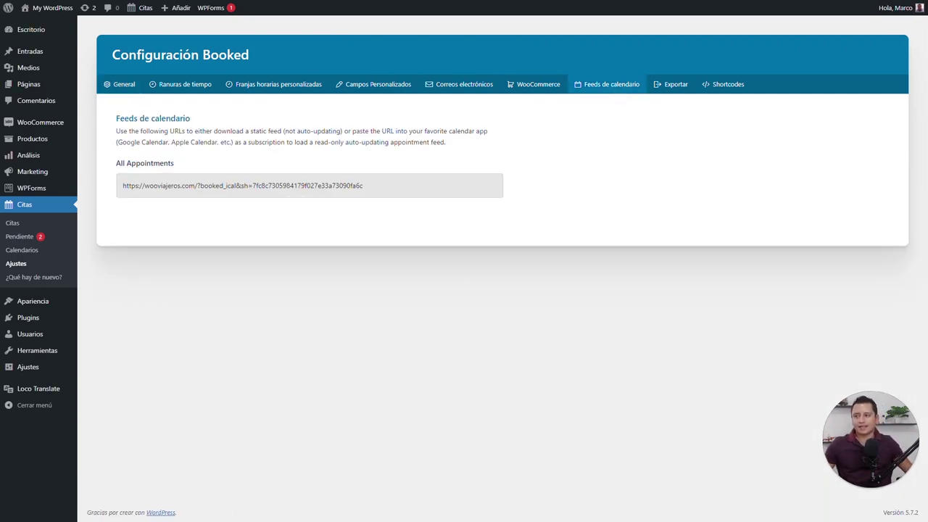
{"action": "left_click", "coordinate": [236, 186]}
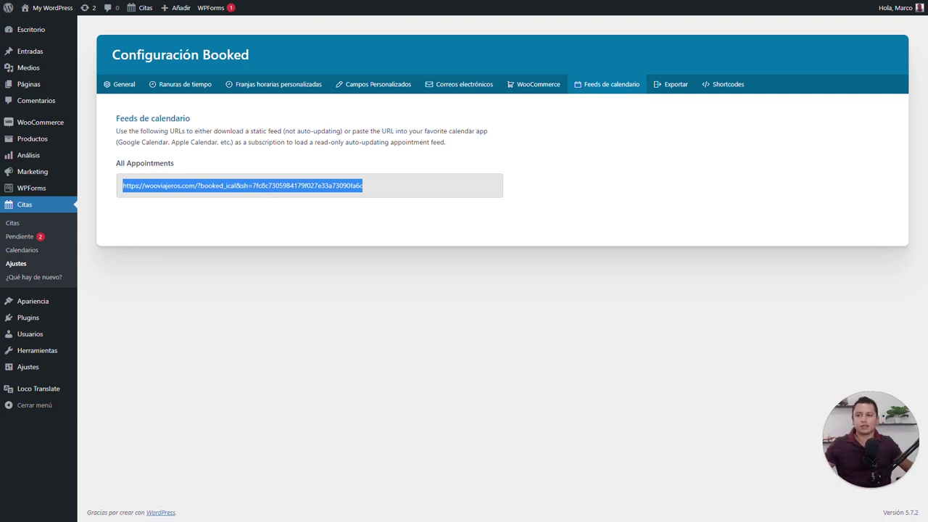
{"action": "left_click_drag", "start_coordinate": [252, 186], "coordinate": [385, 188]}
{"action": "left_click", "coordinate": [224, 187]}
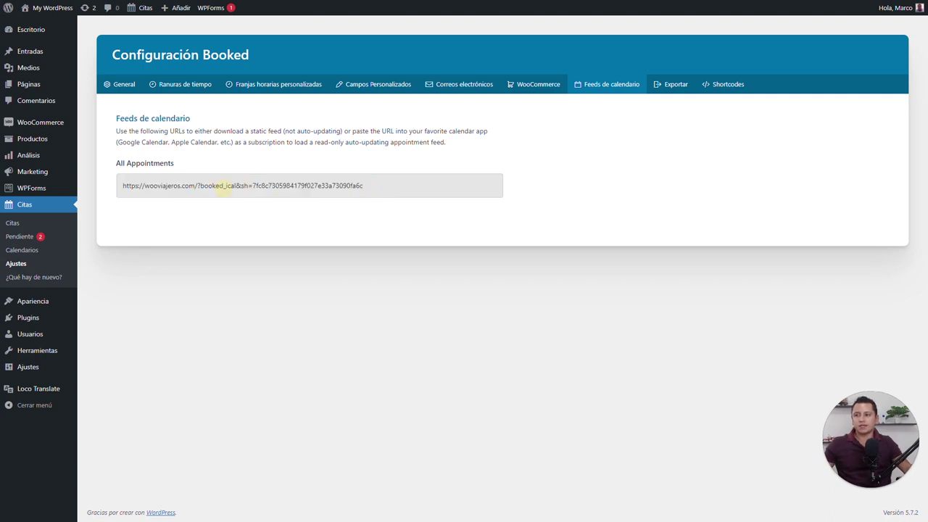
{"action": "triple_click", "coordinate": [224, 186]}
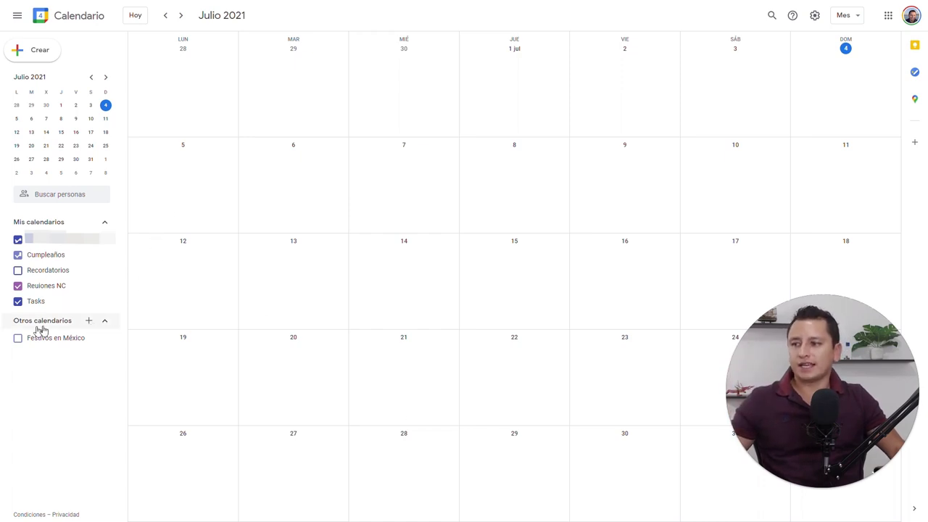
Add the pasted Booked feed URL as a Google calendar, then return to WordPress's Exportar tab
{"action": "left_click", "coordinate": [90, 322]}
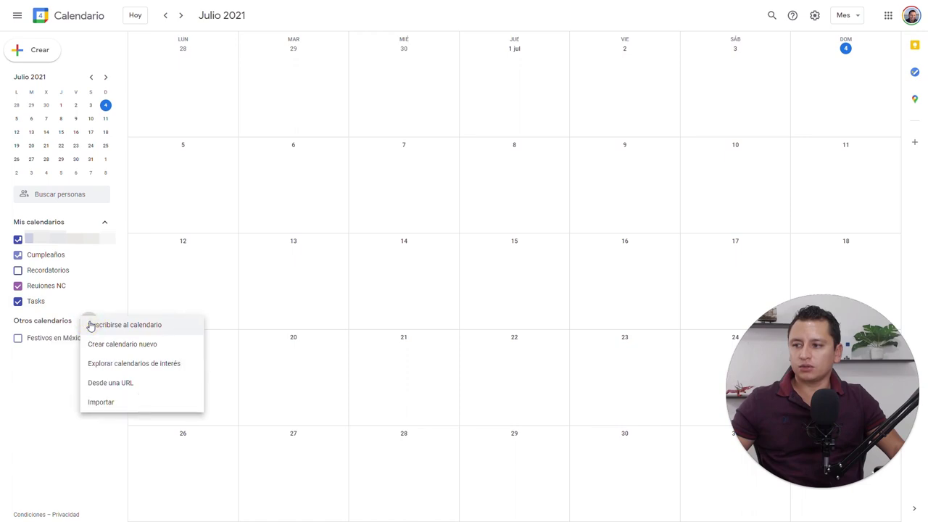
{"action": "left_click", "coordinate": [125, 384]}
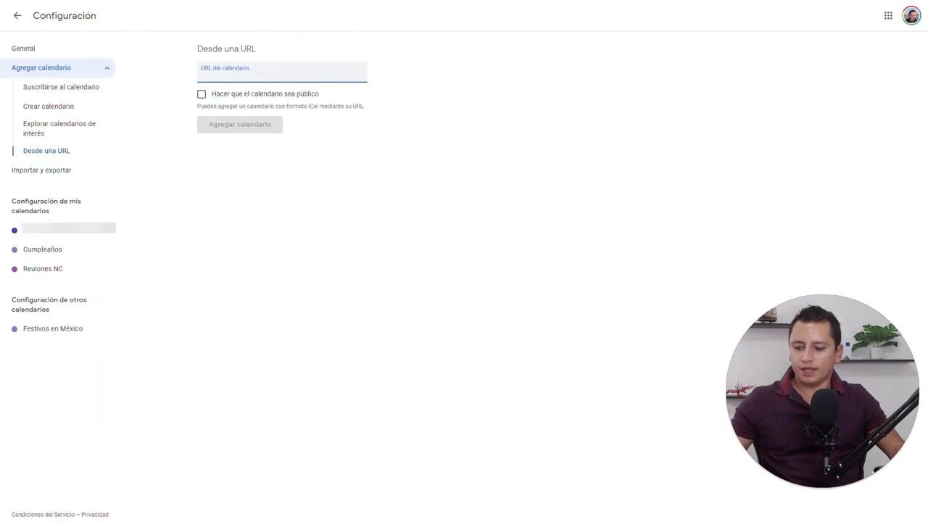
{"action": "key", "text": "ctrl+v"}
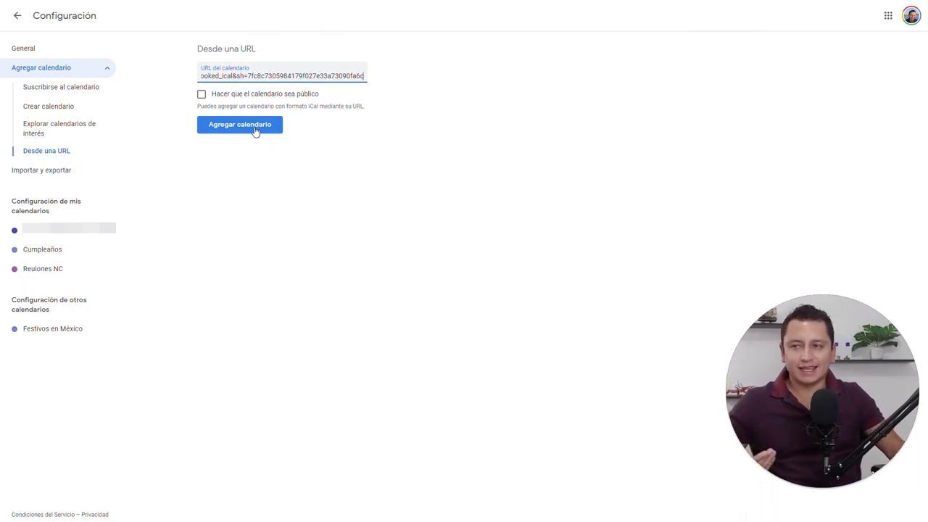
{"action": "left_click", "coordinate": [255, 132]}
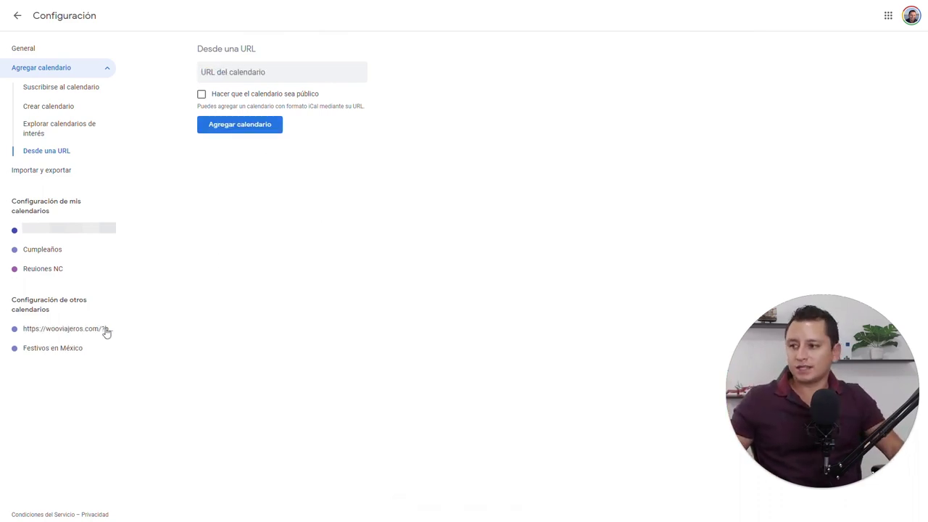
{"action": "left_click", "coordinate": [70, 330]}
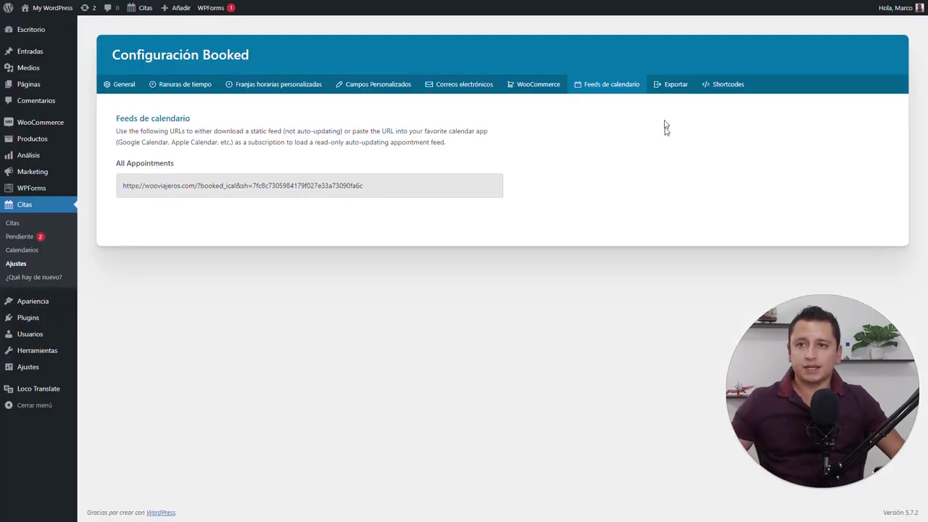
{"action": "left_click", "coordinate": [674, 82]}
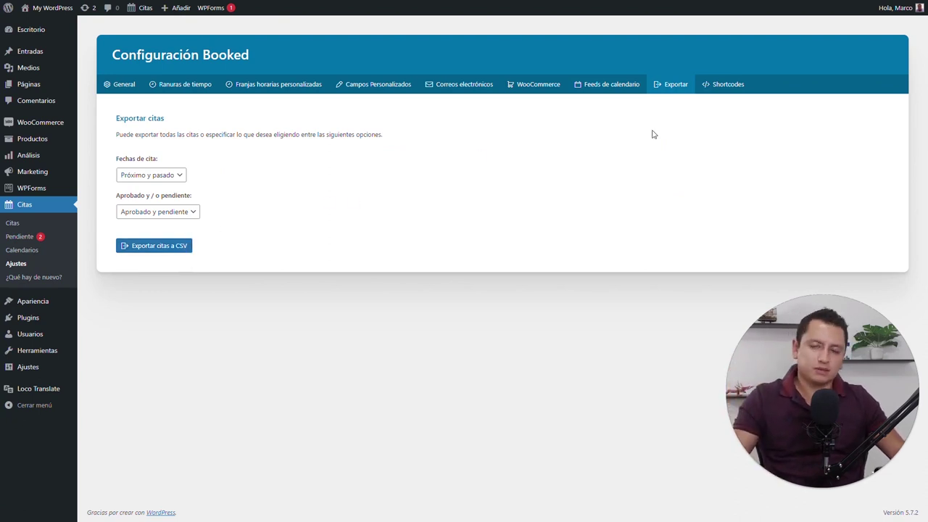
Review the Booked Shortcodes tab, then open the Citas calendar for julio 2021
{"action": "left_click", "coordinate": [728, 86]}
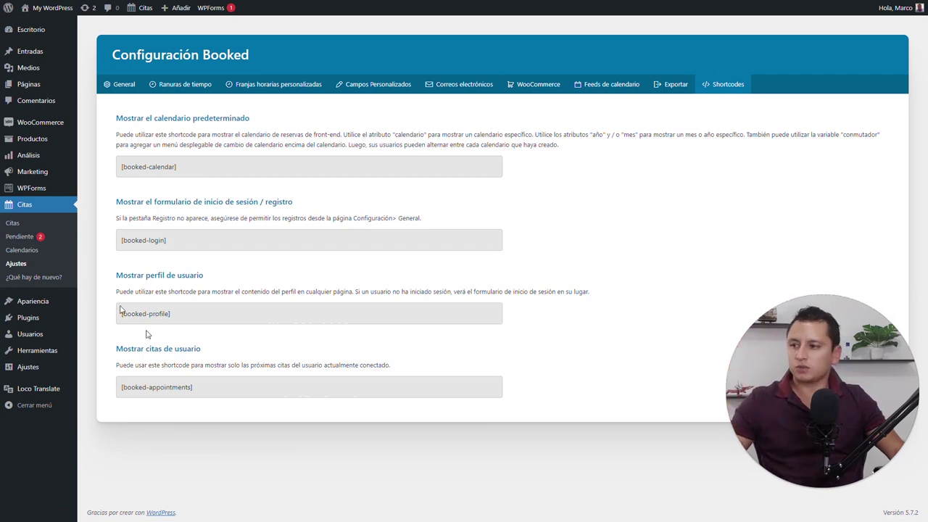
{"action": "left_click", "coordinate": [20, 225]}
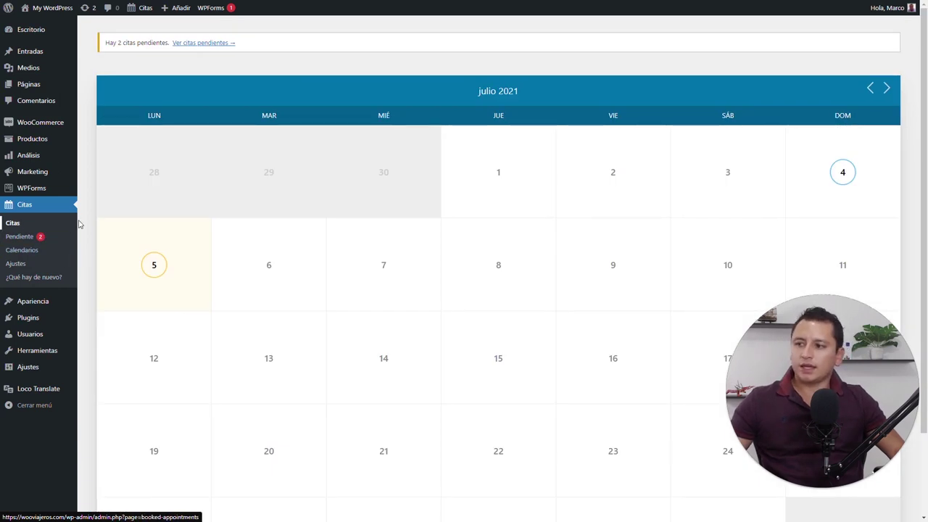
Start a new appointment in the 10:00 am slot on July 12
{"action": "left_click", "coordinate": [165, 359]}
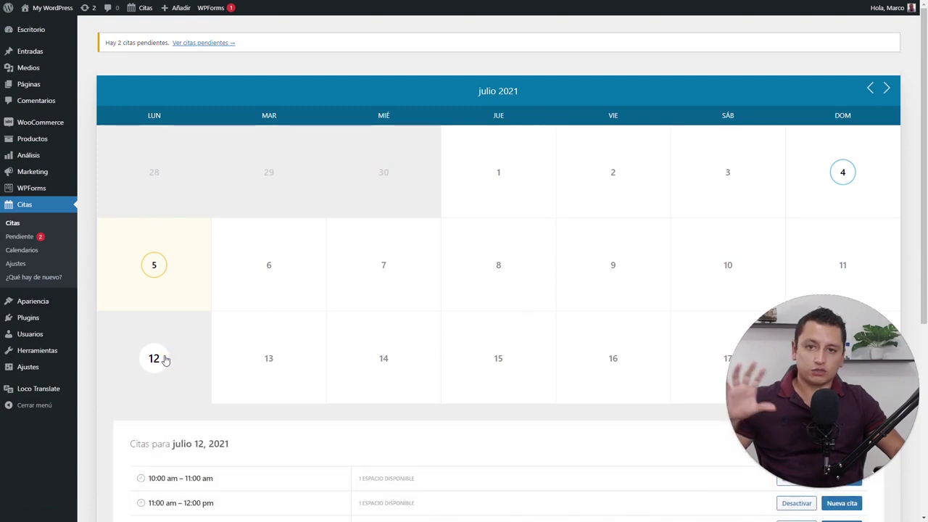
{"action": "scroll", "coordinate": [165, 359], "scroll_direction": "down", "scroll_amount": 5}
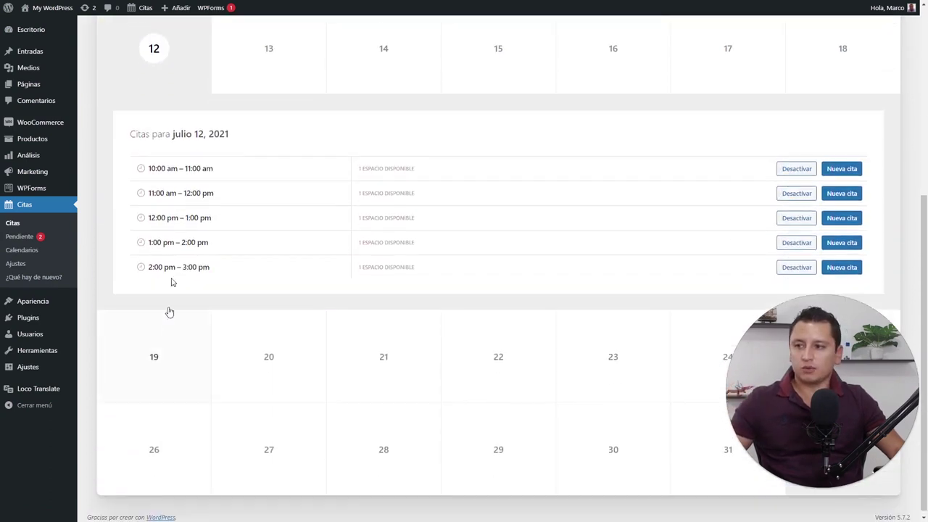
{"action": "left_click", "coordinate": [842, 164]}
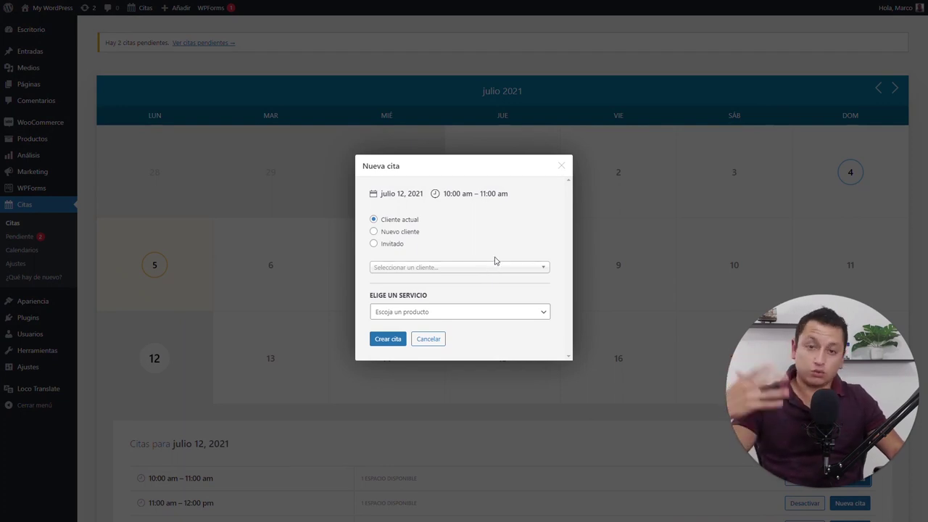
Choose Invitado and browse the service list, then cancel the appointment without saving
{"action": "left_click", "coordinate": [397, 244]}
{"action": "left_click", "coordinate": [428, 258]}
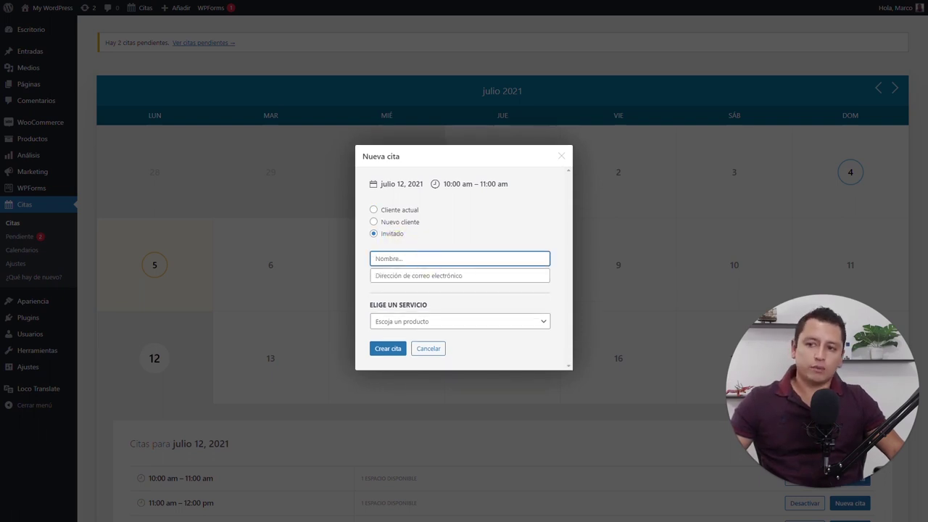
{"action": "left_click", "coordinate": [445, 276]}
{"action": "left_click", "coordinate": [444, 324]}
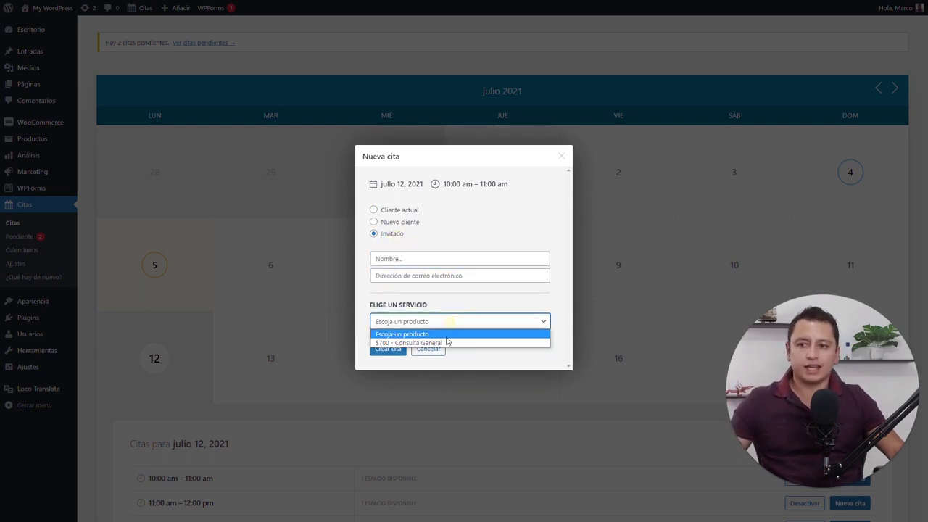
{"action": "left_click", "coordinate": [485, 356]}
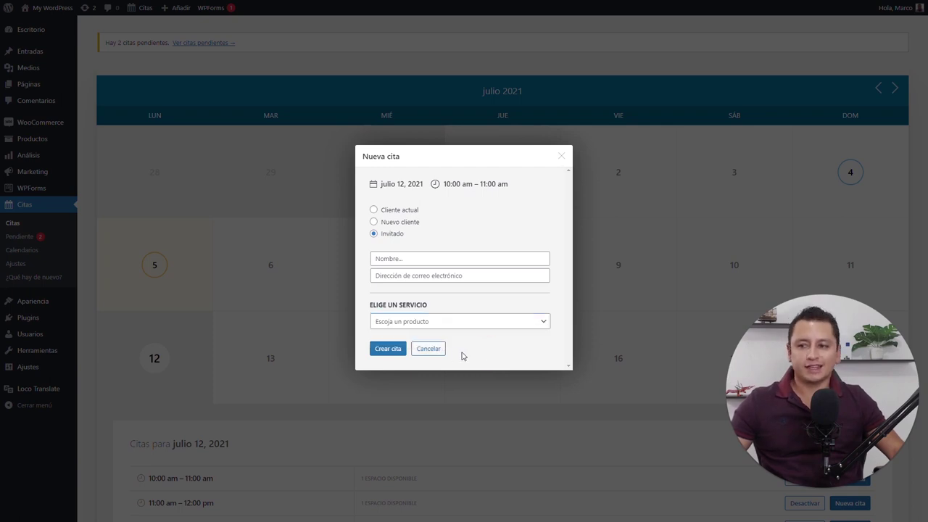
{"action": "left_click", "coordinate": [433, 350]}
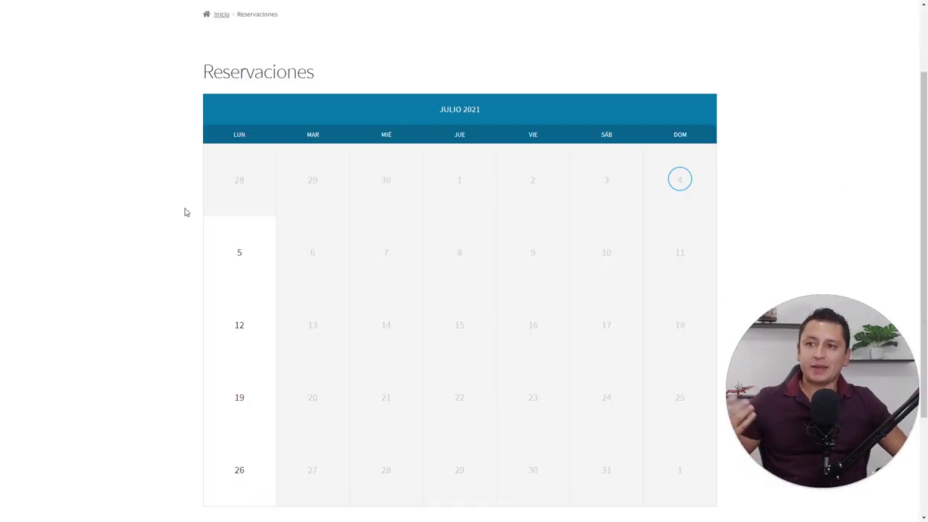
On the Reservaciones calendar, pick the July 12 10:00–11:00 am slot to book
{"action": "scroll", "coordinate": [185, 212], "scroll_direction": "up", "scroll_amount": 2}
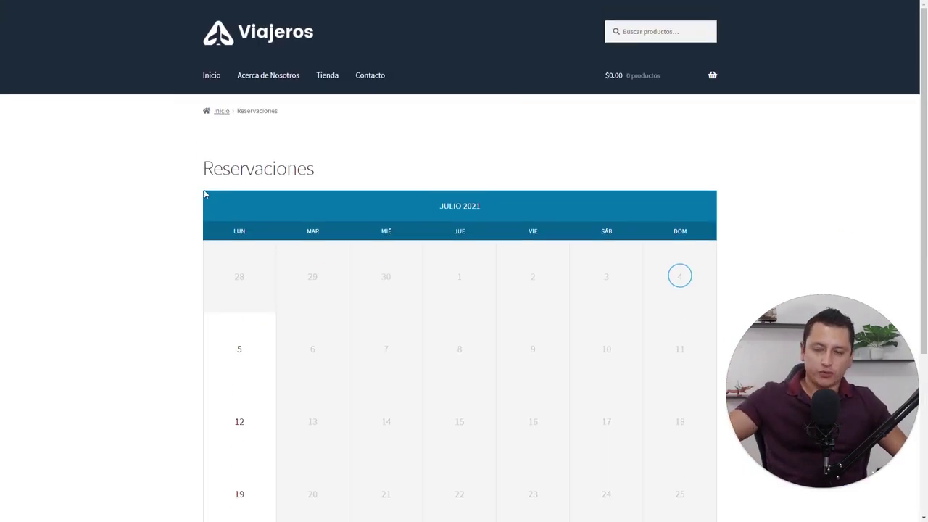
{"action": "scroll", "coordinate": [203, 196], "scroll_direction": "down", "scroll_amount": 5}
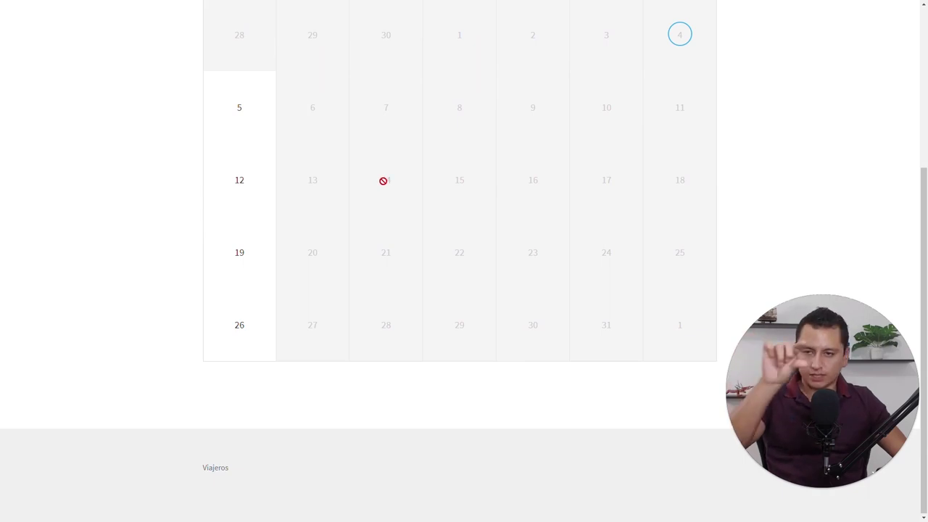
{"action": "mouse_move", "coordinate": [258, 213]}
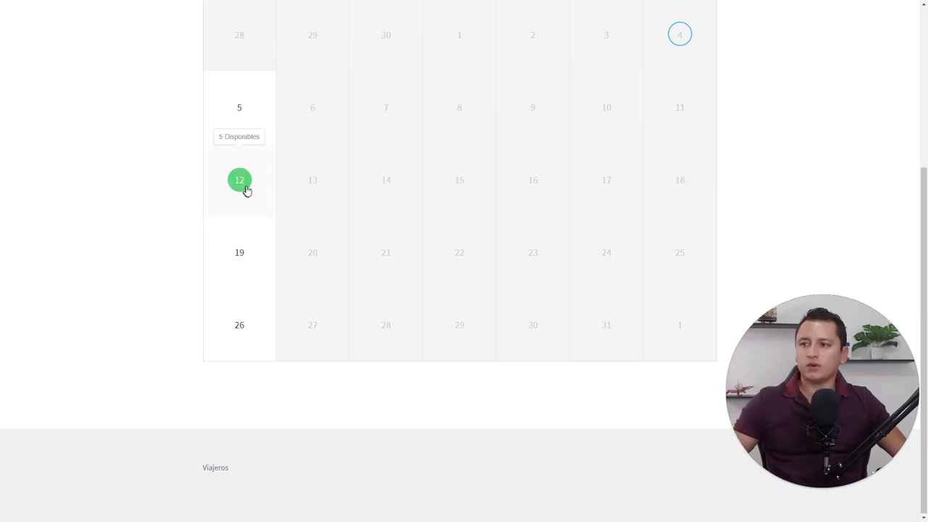
{"action": "left_click", "coordinate": [245, 188]}
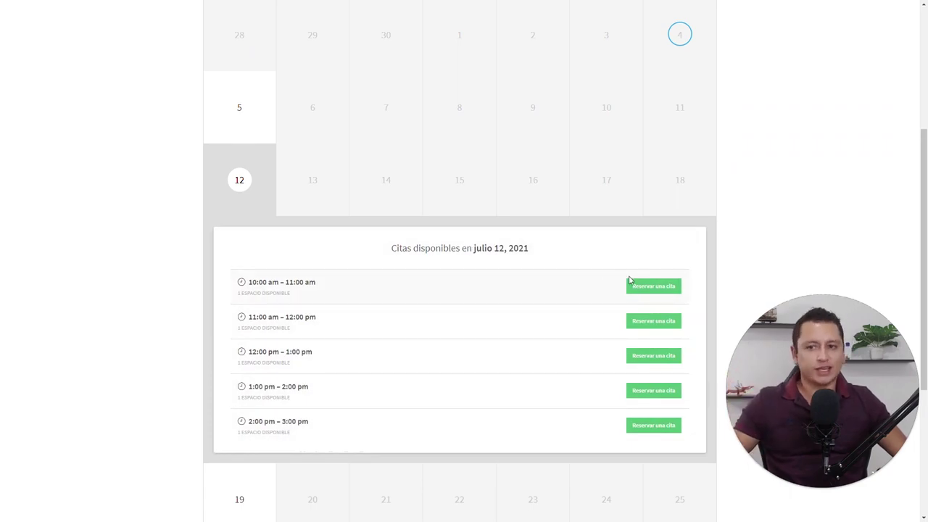
{"action": "left_click", "coordinate": [653, 287]}
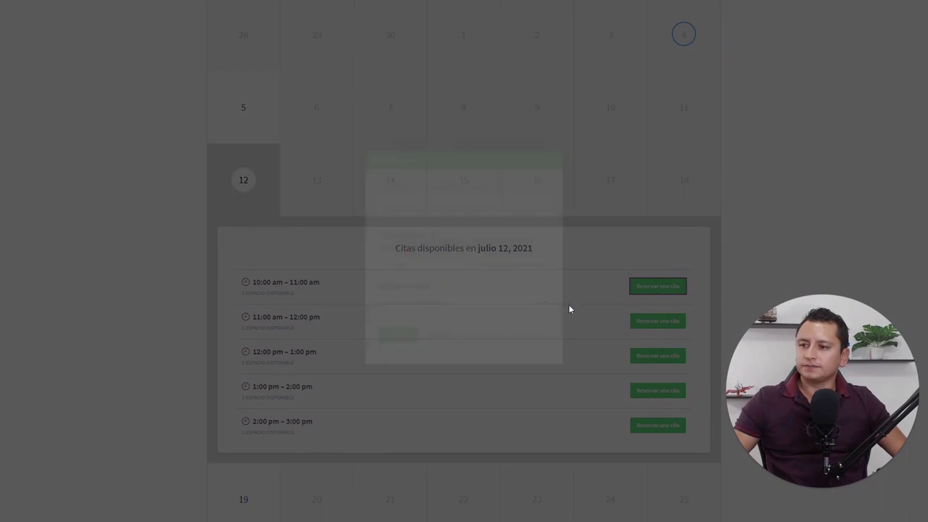
Enter the visitor's name and e-mail, keep $700 - Consulta General, and submit the request
{"action": "left_click", "coordinate": [428, 267]}
{"action": "type", "text": "Juan"}
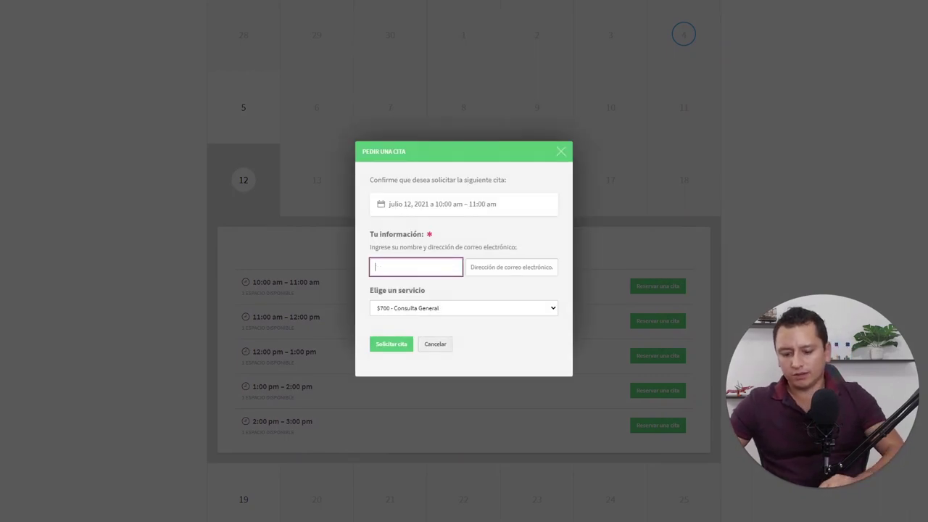
{"action": "left_click", "coordinate": [511, 267]}
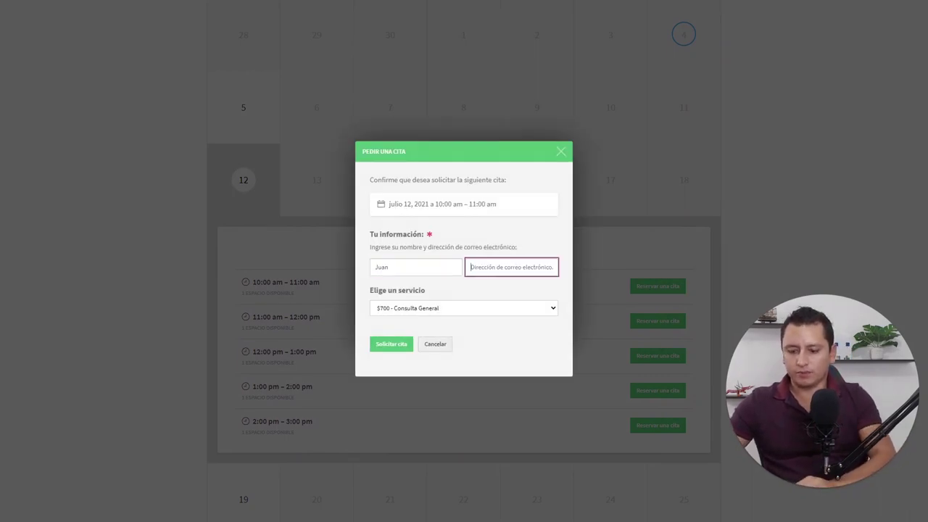
{"action": "left_click", "coordinate": [416, 266]}
{"action": "left_click", "coordinate": [511, 267]}
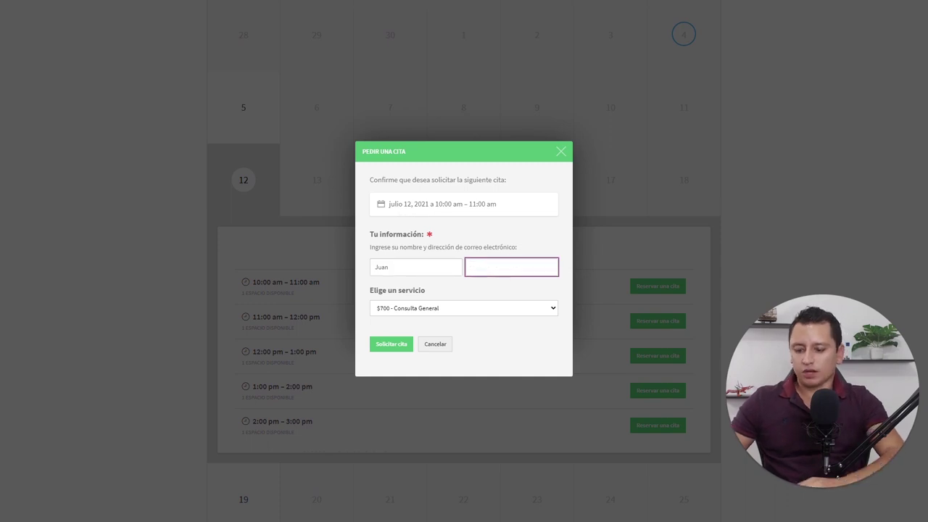
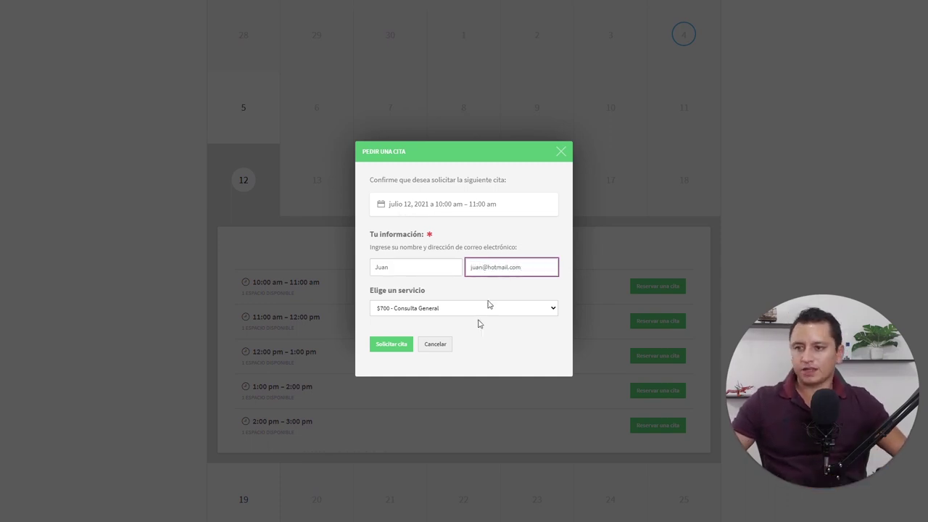
{"action": "left_click", "coordinate": [446, 309]}
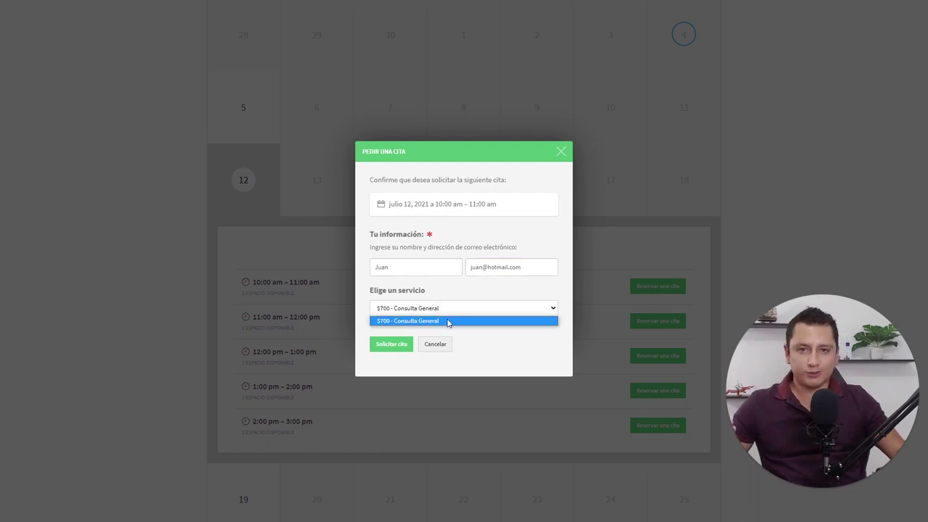
{"action": "left_click", "coordinate": [473, 291]}
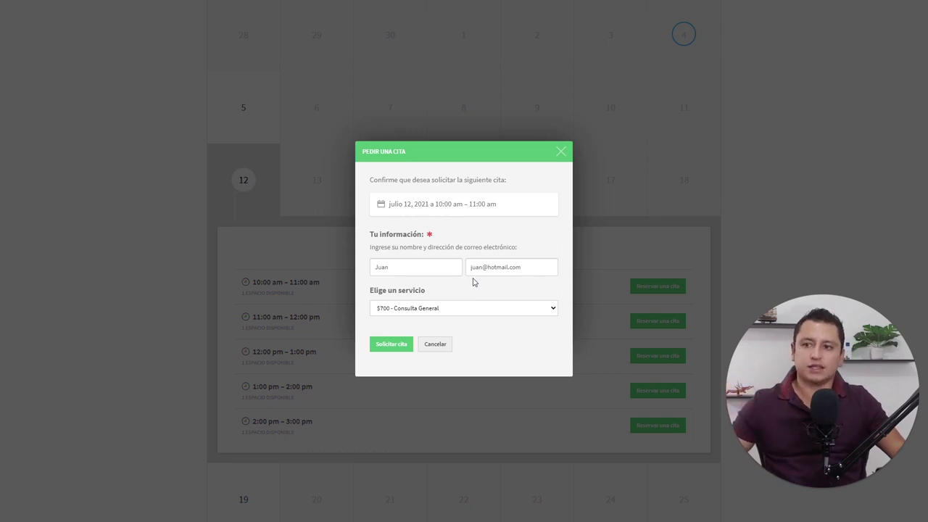
{"action": "left_click", "coordinate": [396, 346]}
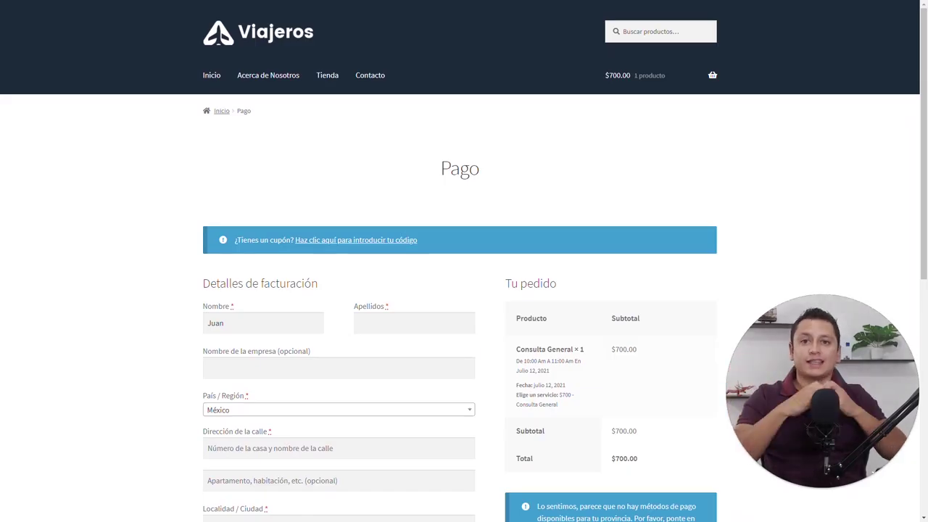
{"action": "scroll", "coordinate": [464, 319], "scroll_direction": "down", "scroll_amount": 4}
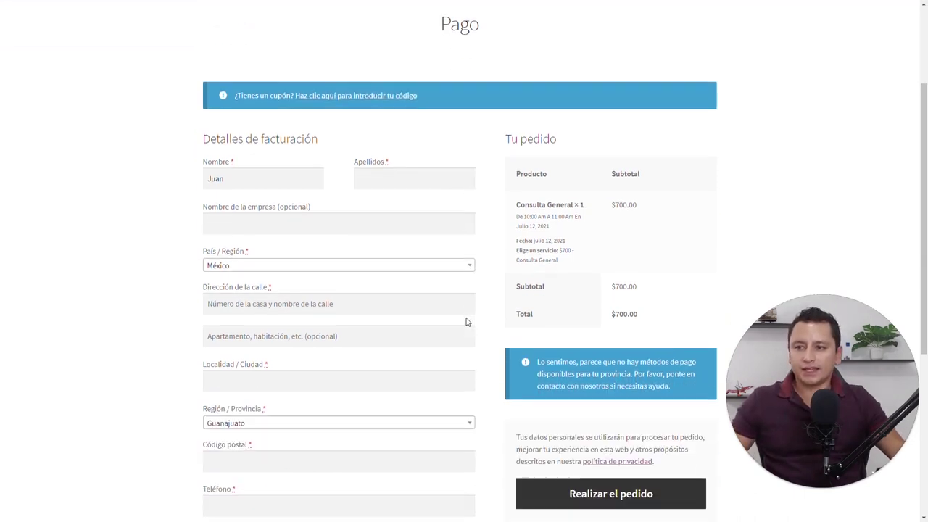
{"action": "scroll", "coordinate": [605, 161], "scroll_direction": "up", "scroll_amount": 2}
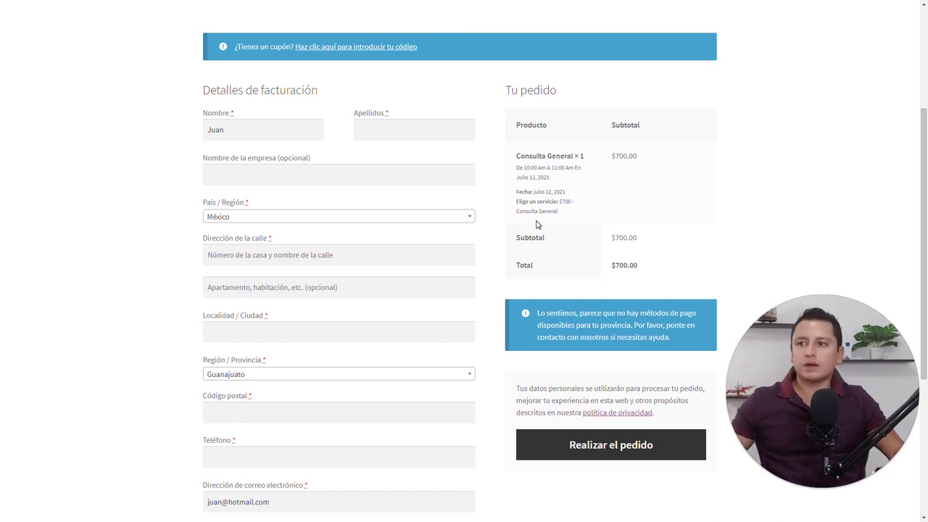
{"action": "scroll", "coordinate": [536, 221], "scroll_direction": "up", "scroll_amount": 1}
{"action": "scroll", "coordinate": [536, 221], "scroll_direction": "down", "scroll_amount": 5}
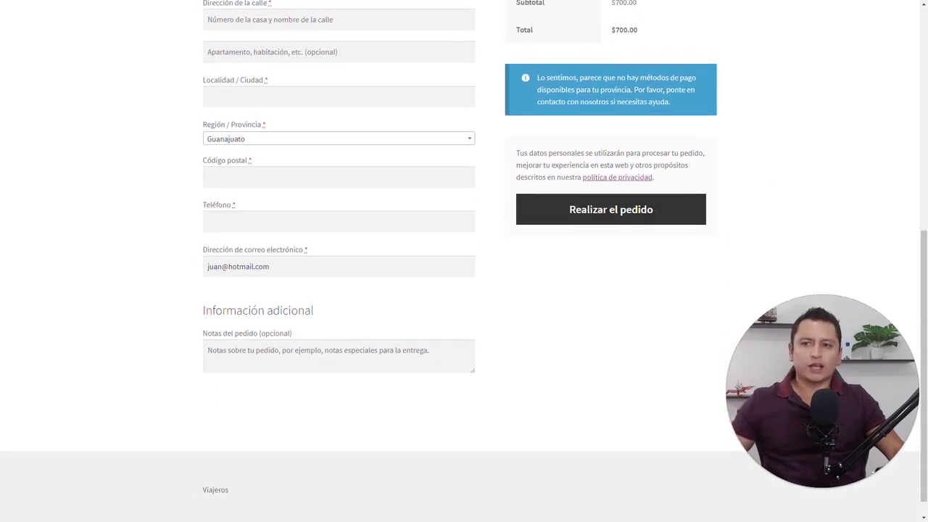
{"action": "scroll", "coordinate": [464, 261], "scroll_direction": "up", "scroll_amount": 10}
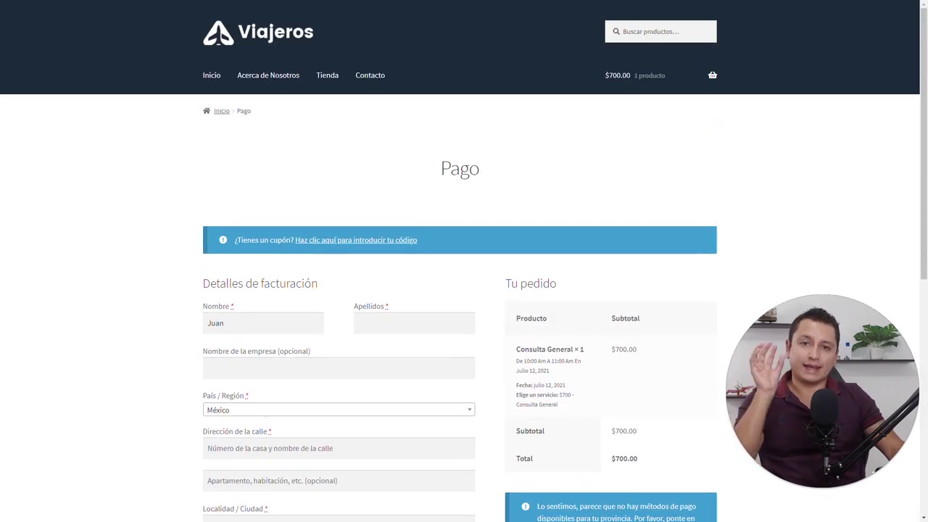